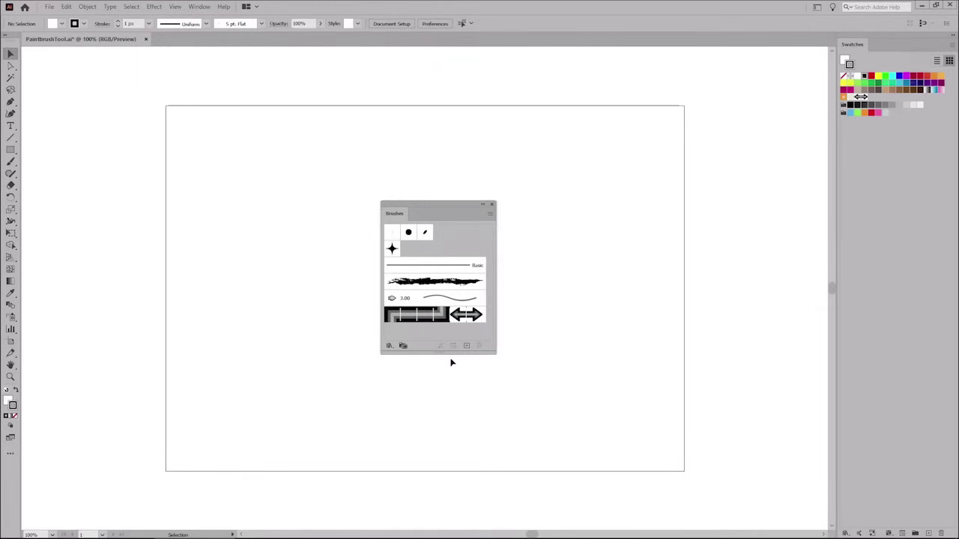
Look through the available brush library categories and the Creative Cloud libraries without loading anything
left_click(390, 347)
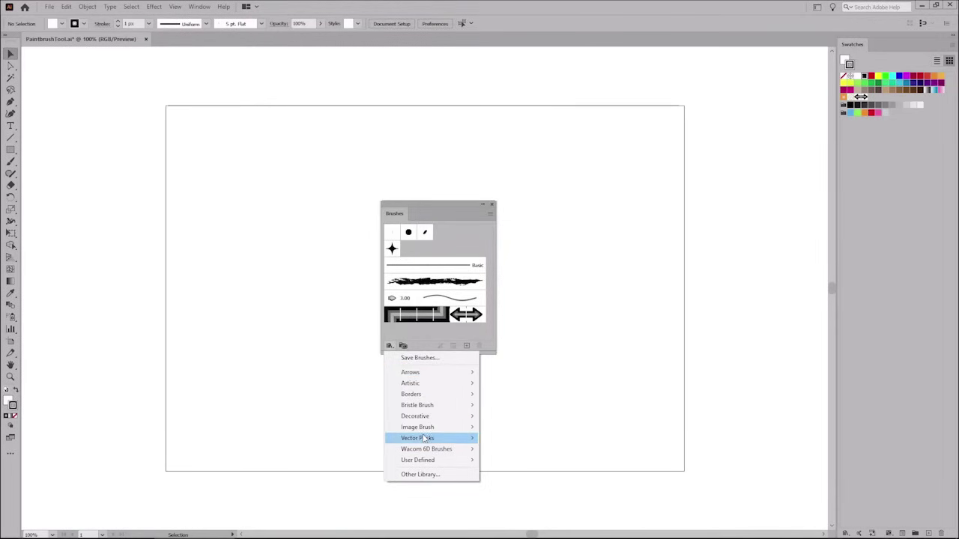
left_click(422, 331)
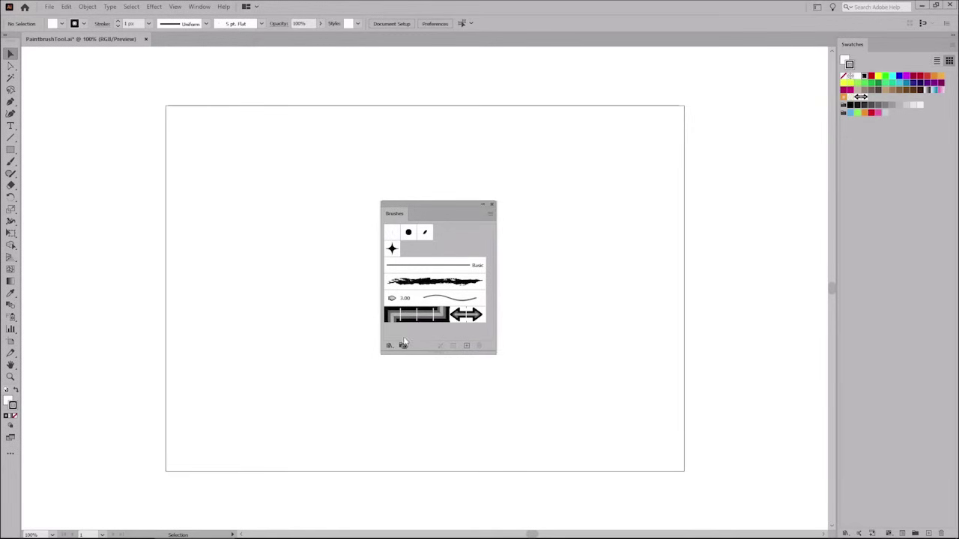
left_click(402, 346)
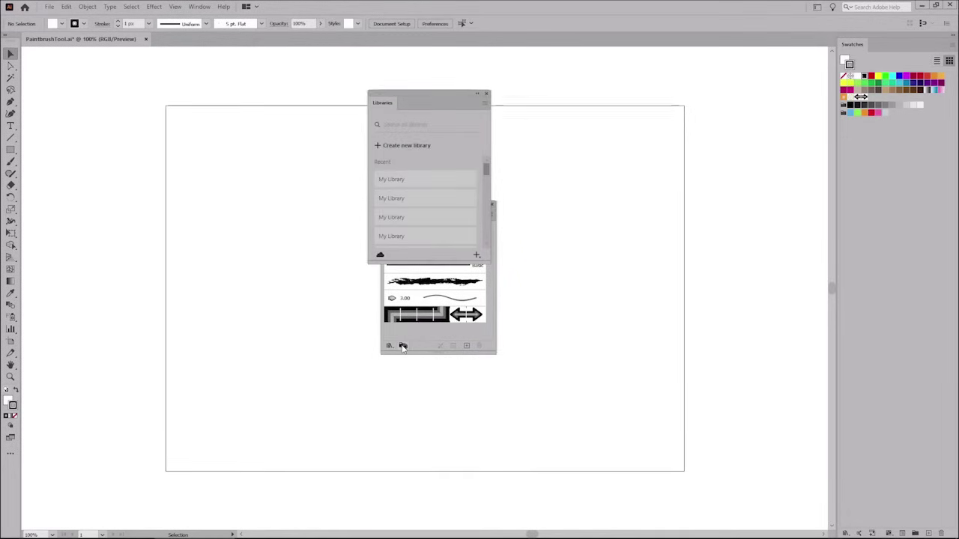
left_click(487, 94)
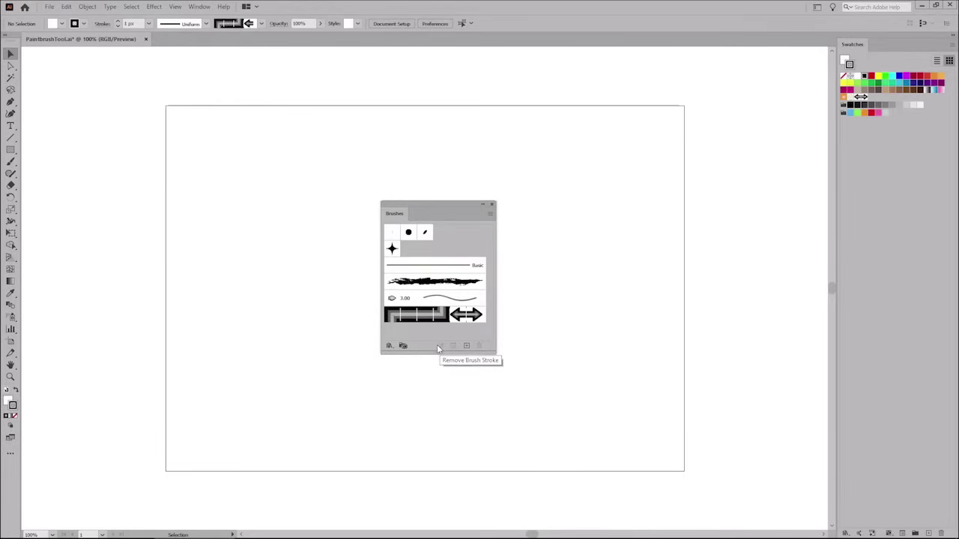
Switch the brush collection to List View and back to Thumbnail View
left_click(490, 215)
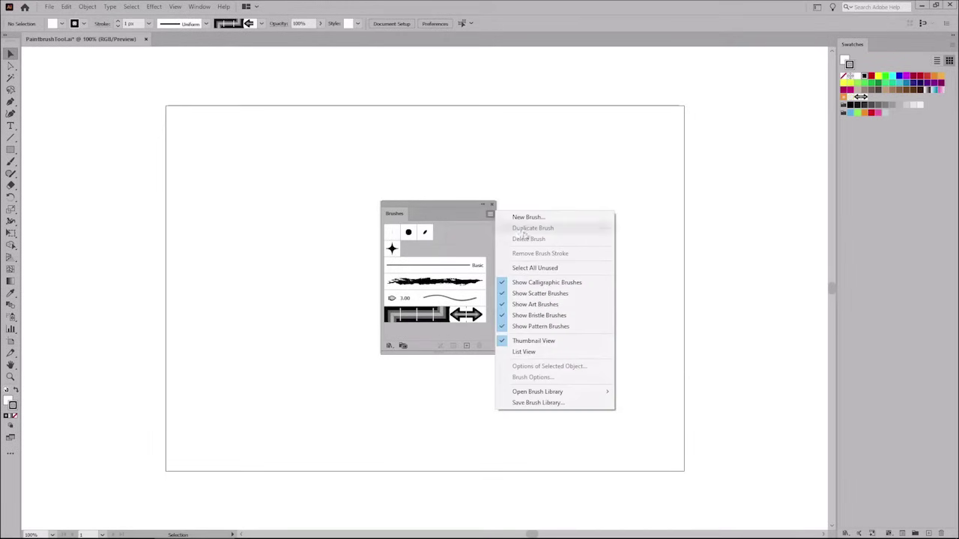
left_click(523, 352)
left_click(490, 214)
left_click(530, 343)
Select all unused brushes and try to delete them from the brush collection
left_click(491, 214)
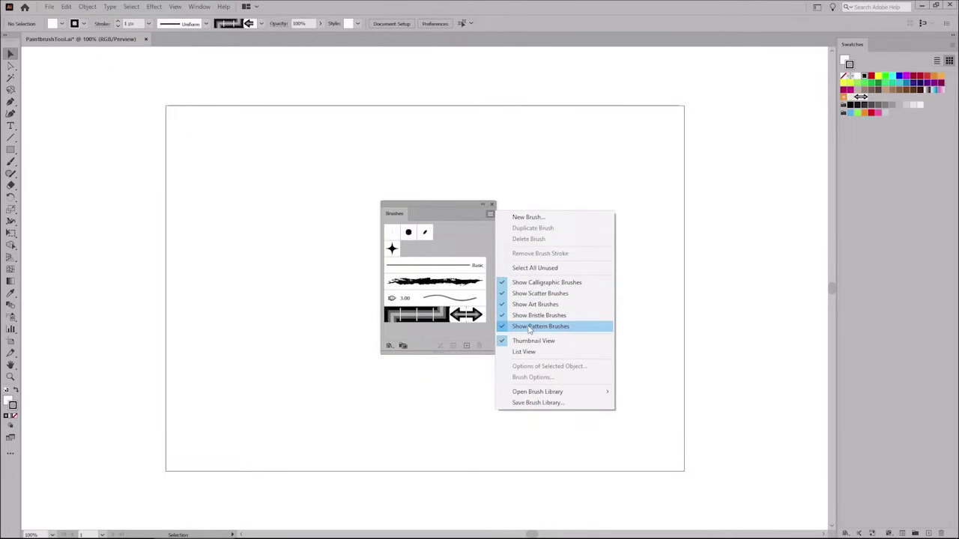
left_click(532, 270)
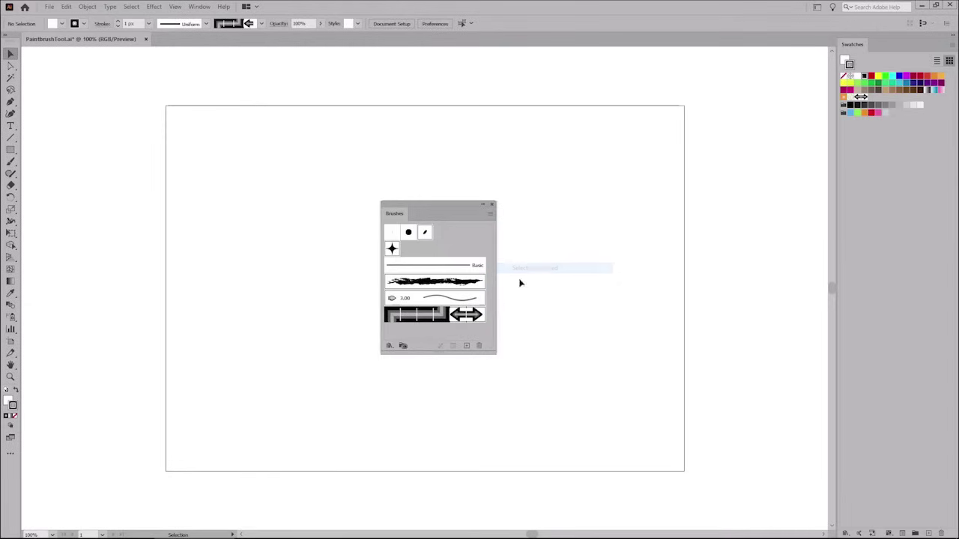
left_click(480, 347)
left_click(477, 288)
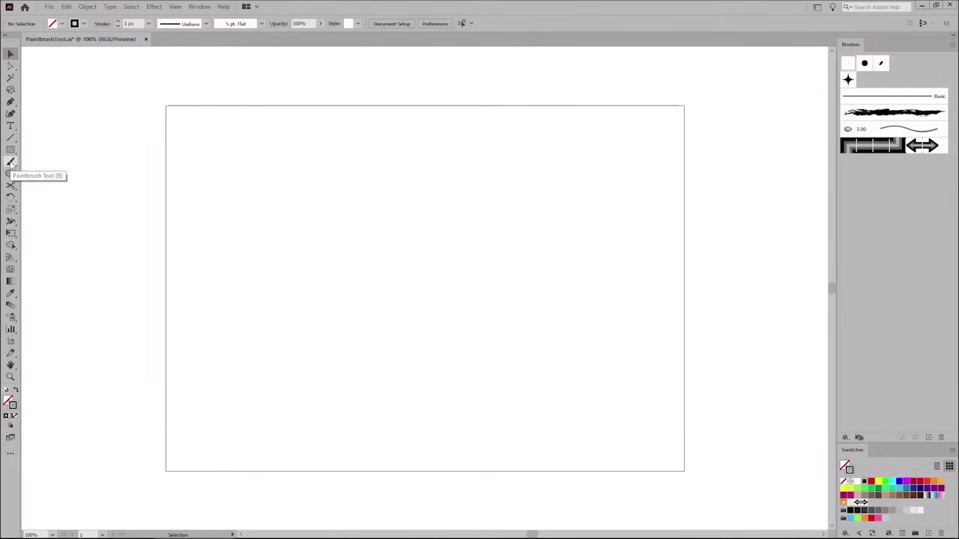
Paint a freehand S-shaped stroke about 485 × 336 px across the artboard with the rough charcoal-like art brush
left_click(12, 162)
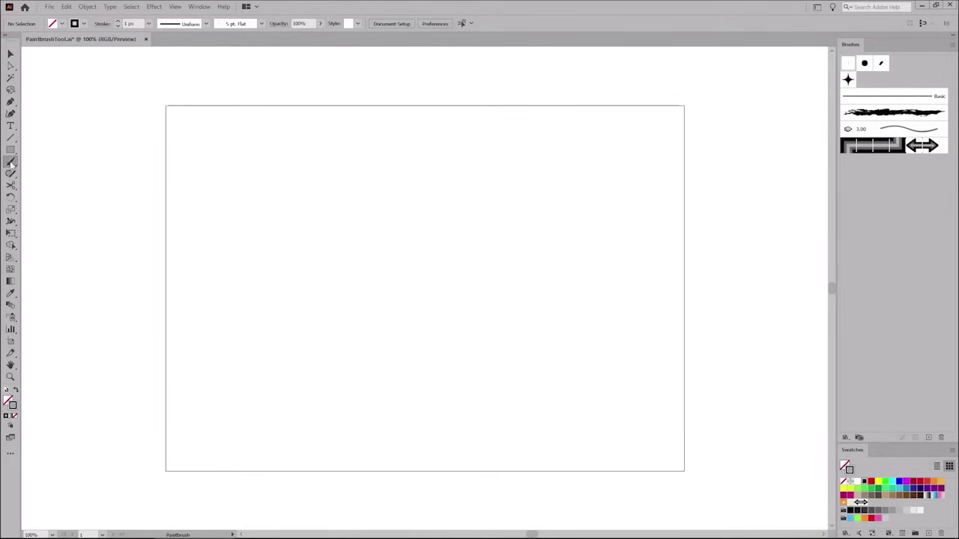
left_click(884, 114)
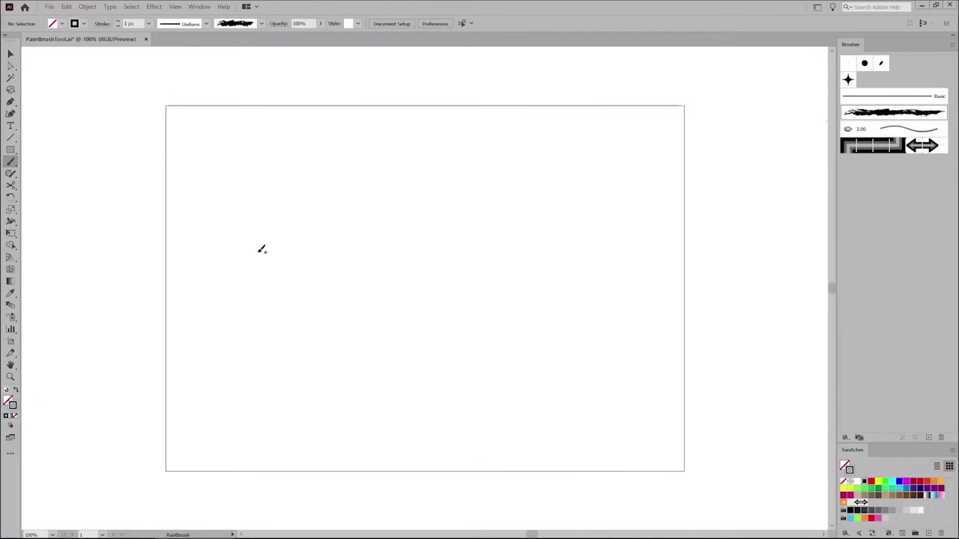
mouse_move(255, 257)
left_mouse_down()
mouse_move(393, 181)
mouse_move(368, 324)
mouse_move(527, 345)
mouse_move(478, 229)
left_mouse_up()
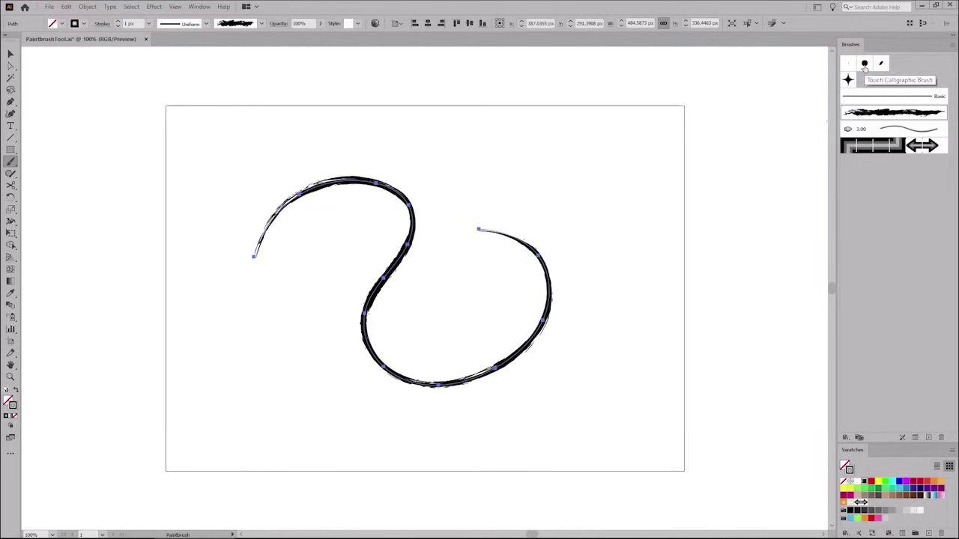
Apply the Touch Calligraphic Brush to the S-shaped stroke and delete the stroke
left_click(865, 64)
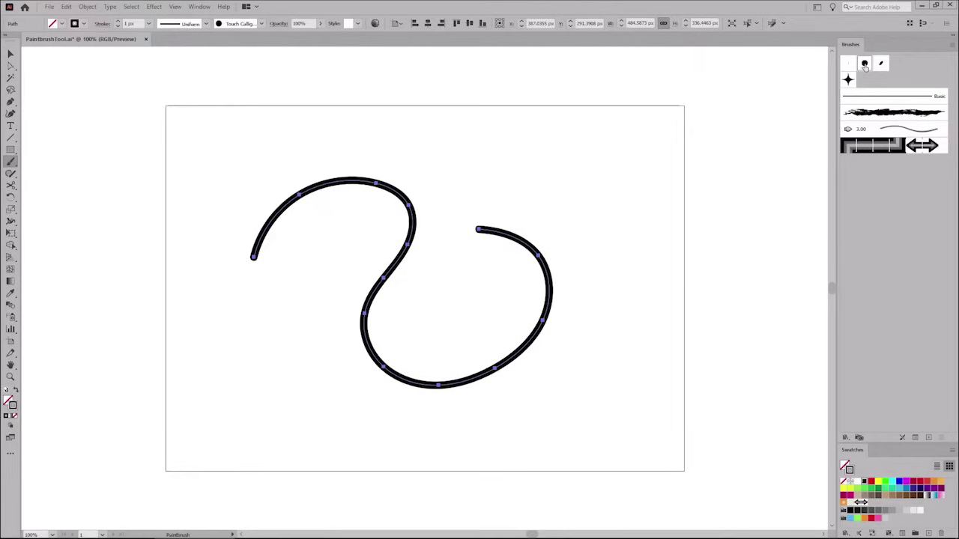
key("Delete")
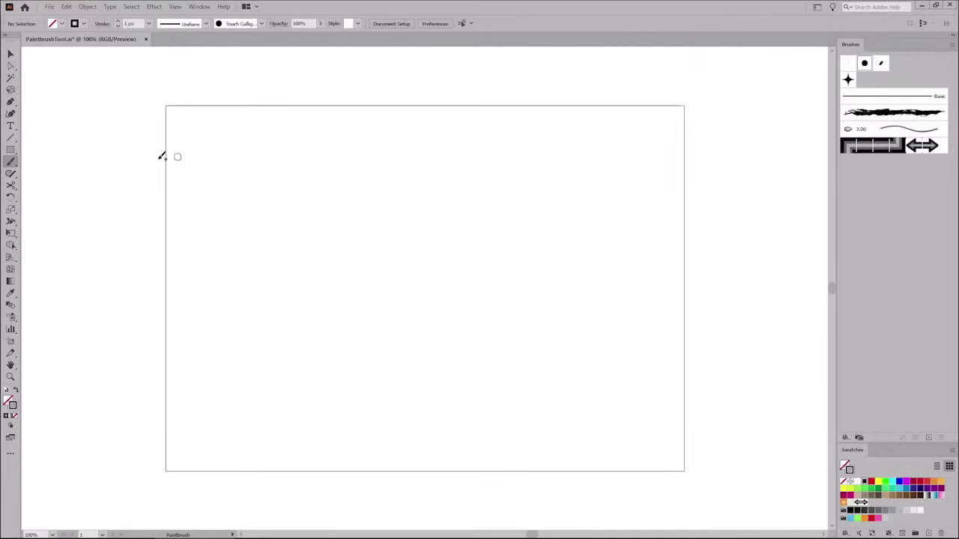
Set the Paintbrush fidelity to fully Accurate and paint a wavy test stroke about 464 × 155 px
double_click(11, 162)
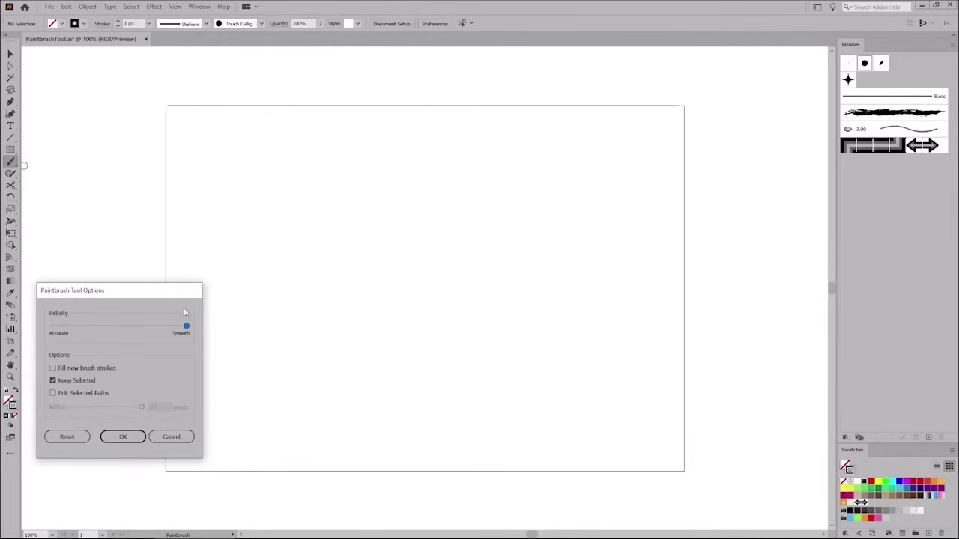
left_click_drag(186, 328, 52, 328)
left_click(125, 436)
mouse_move(280, 270)
left_mouse_down()
mouse_move(314, 216)
mouse_move(352, 196)
mouse_move(407, 211)
mouse_move(434, 244)
mouse_move(507, 265)
mouse_move(558, 218)
mouse_move(565, 172)
left_mouse_up()
Set the Paintbrush fidelity to fully Smooth and paint a second wavy test stroke below the first
double_click(12, 162)
left_click_drag(52, 328, 214, 330)
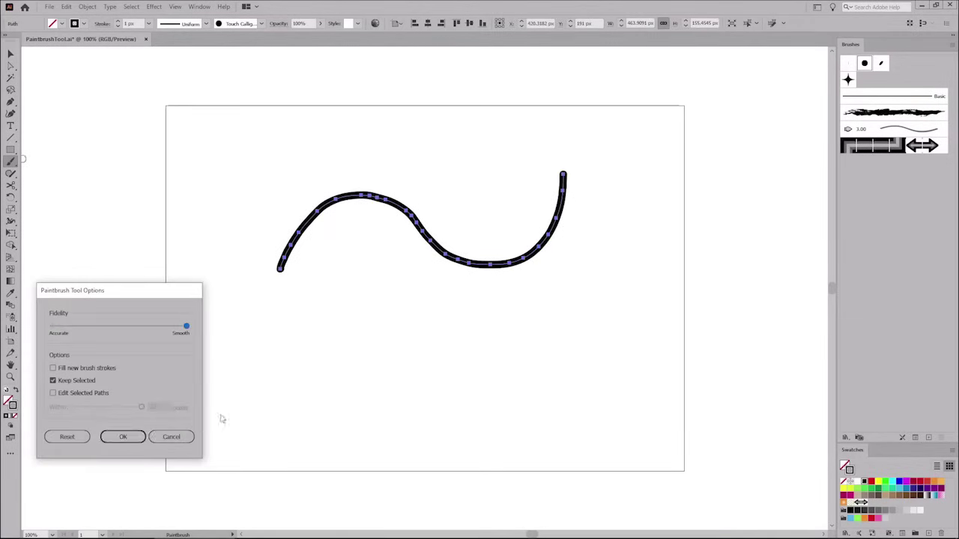
left_click(123, 437)
mouse_move(266, 403)
left_mouse_down()
mouse_move(340, 328)
mouse_move(435, 357)
mouse_move(489, 395)
mouse_move(571, 372)
mouse_move(582, 290)
left_mouse_up()
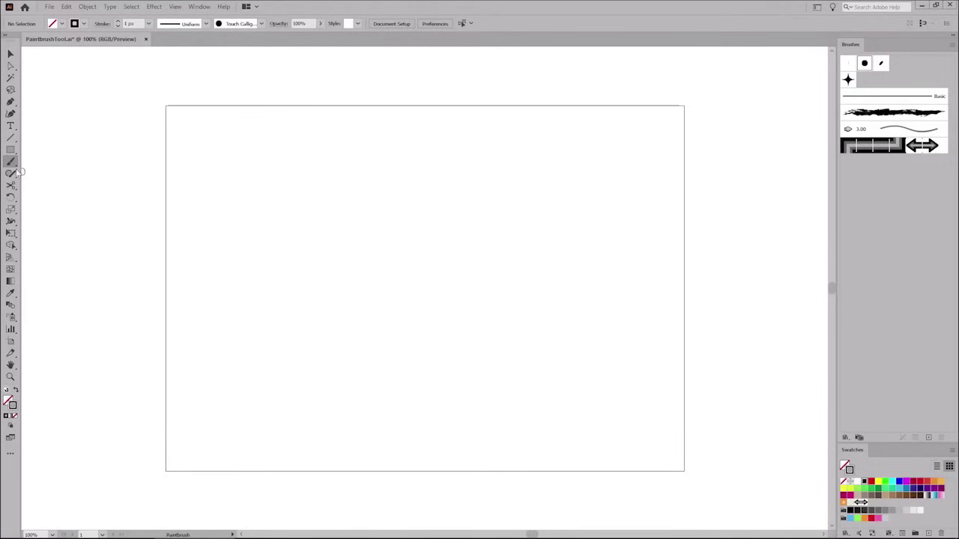
Enable Fill new brush strokes in the Paintbrush tool options
double_click(11, 161)
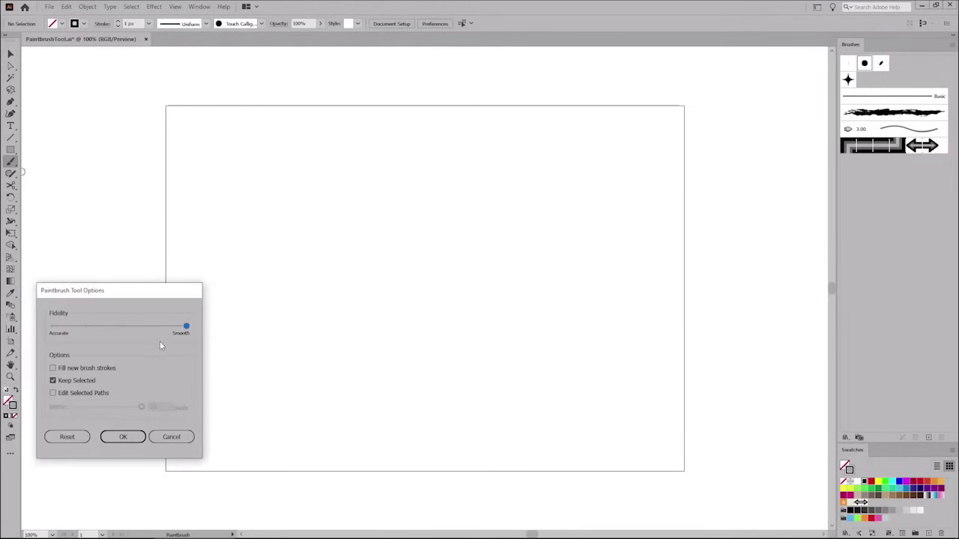
left_click(54, 368)
left_click(125, 438)
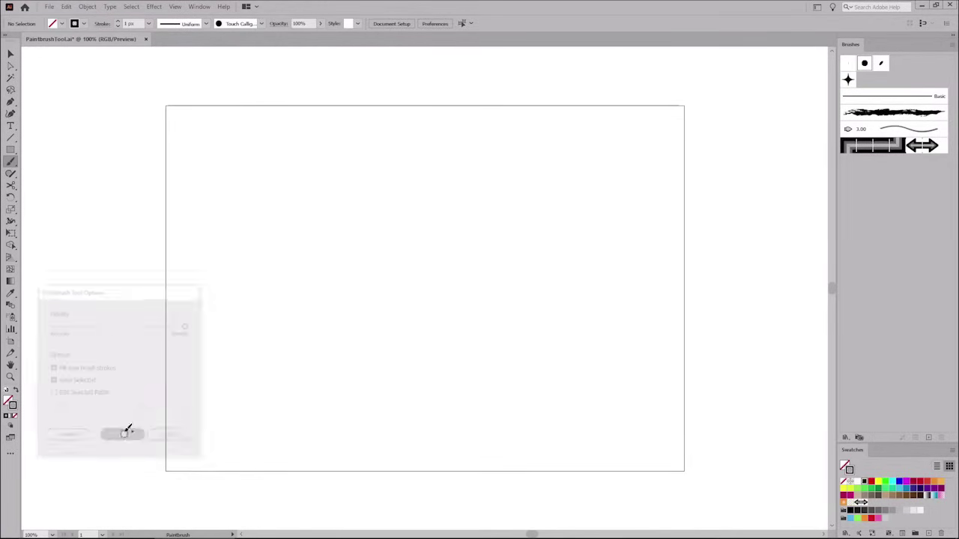
Set the fill to red and paint a nearly closed loop about 137 × 137 px in the artboard's upper-left area
left_click(64, 25)
left_click(34, 40)
mouse_move(234, 142)
left_mouse_down()
mouse_move(252, 208)
mouse_move(287, 196)
mouse_move(302, 153)
mouse_move(289, 132)
mouse_move(240, 134)
left_mouse_up()
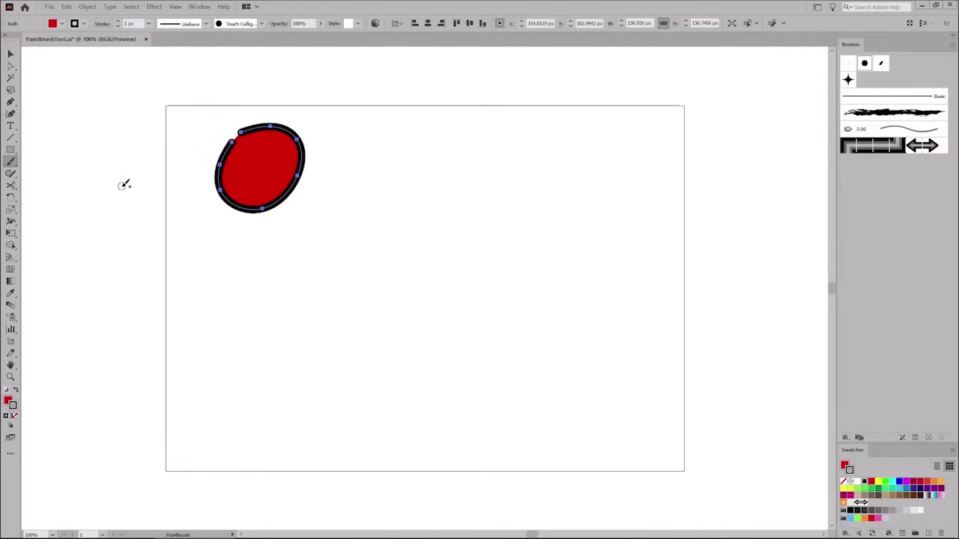
Enable Edit Selected Paths within 20 pixels in the Paintbrush tool options
double_click(13, 161)
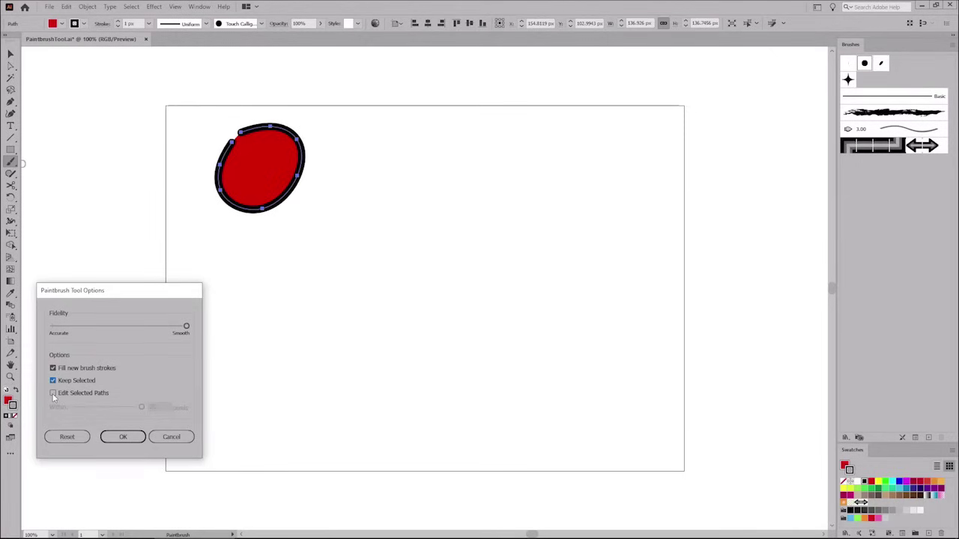
left_click(53, 394)
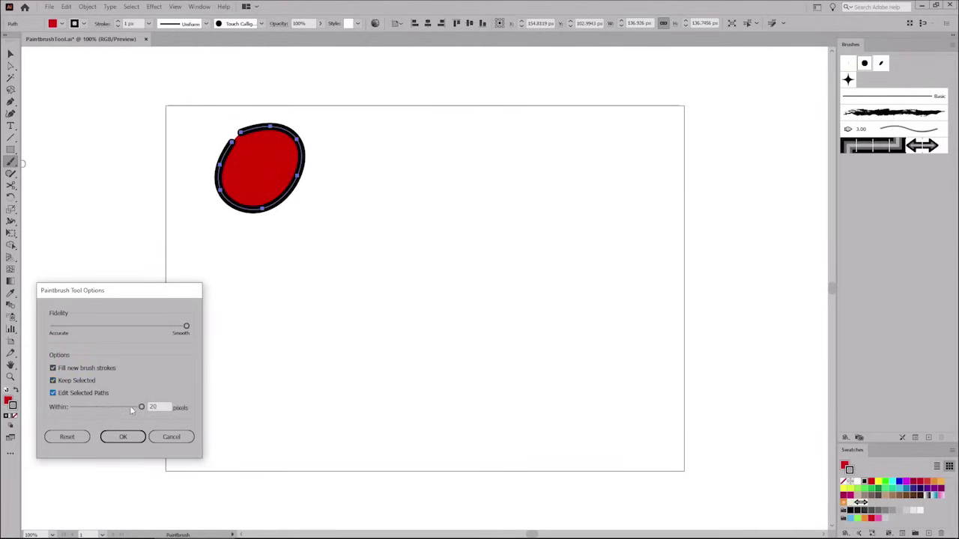
mouse_move(140, 406)
left_mouse_down()
mouse_move(69, 407)
mouse_move(153, 409)
left_mouse_up()
left_click(132, 437)
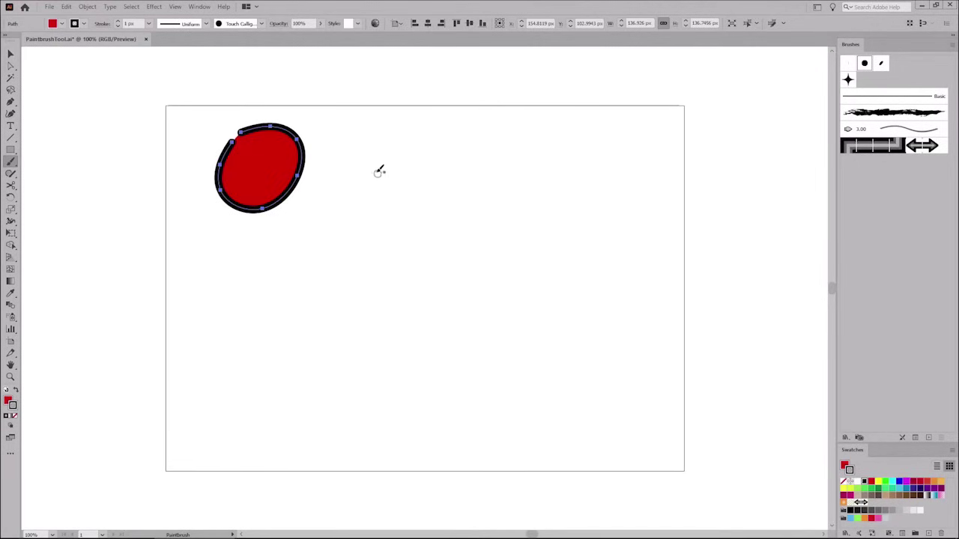
Paint a nearly horizontal line about 436 px long beside the red loop and redraw over it to reshape the selected path
left_click_drag(363, 166, 634, 160)
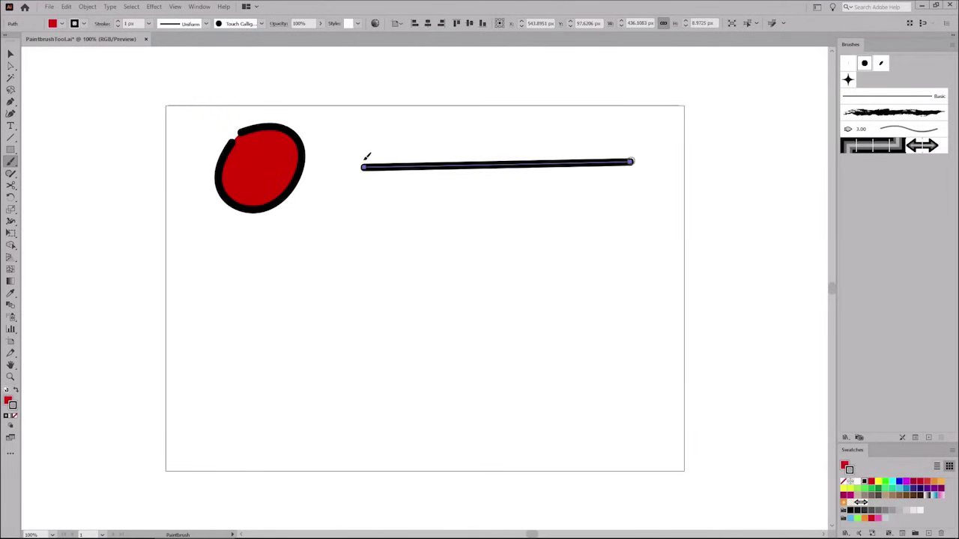
left_click_drag(366, 158, 637, 159)
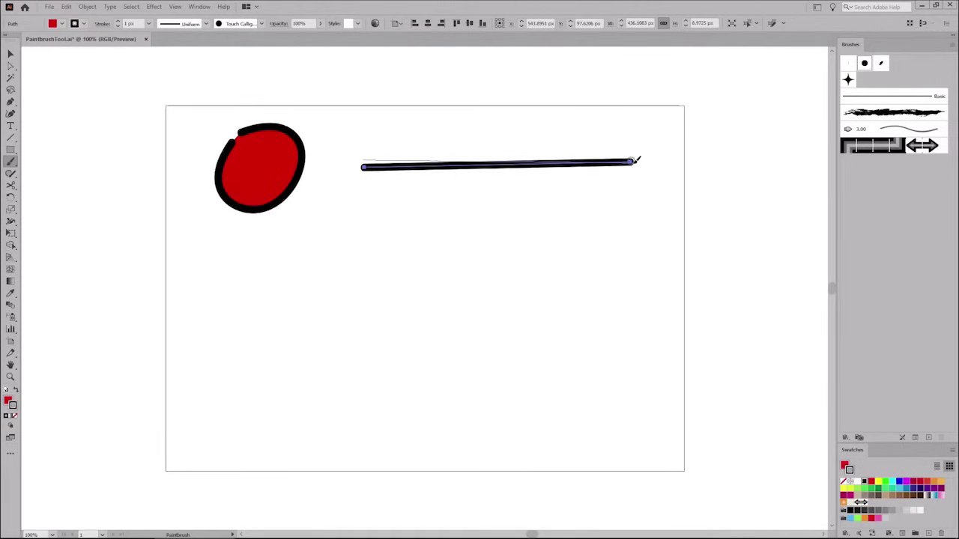
left_click_drag(637, 159, 636, 157)
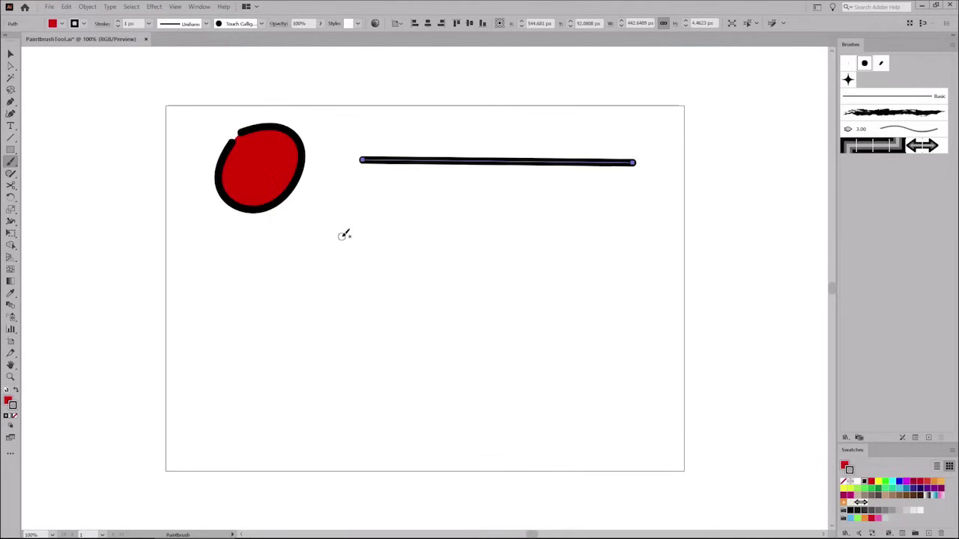
Paint straight vertical, horizontal and 45° strokes crossing at one point below the red loop, plus another stroke beside them
left_click_drag(342, 224, 343, 426)
left_click_drag(232, 319, 471, 319)
left_click_drag(292, 371, 422, 244)
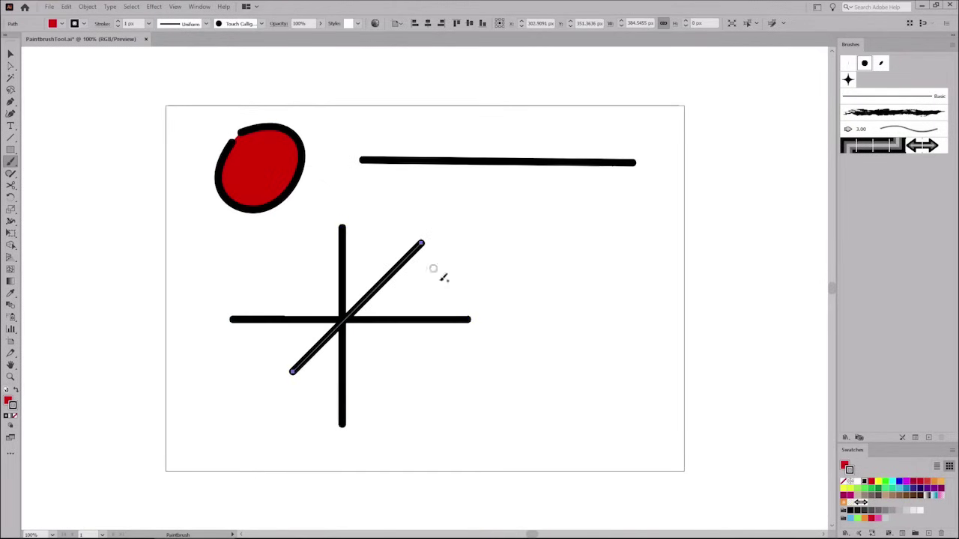
mouse_move(515, 243)
left_mouse_down()
mouse_move(514, 343)
mouse_move(531, 385)
mouse_move(614, 389)
mouse_move(631, 270)
mouse_move(608, 230)
mouse_move(535, 233)
left_mouse_up()
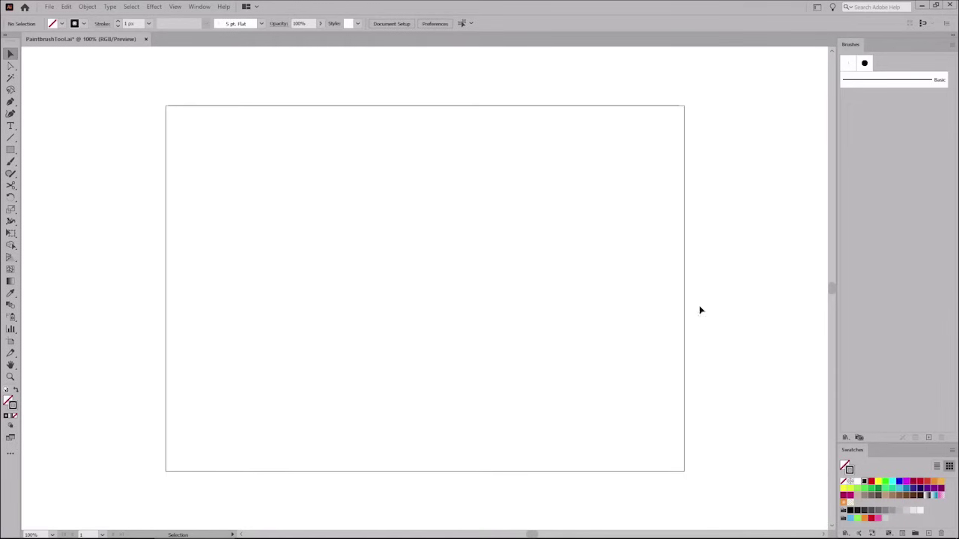
Create a new calligraphic brush named "First Calligraphic Brush" with the default settings
left_click(928, 437)
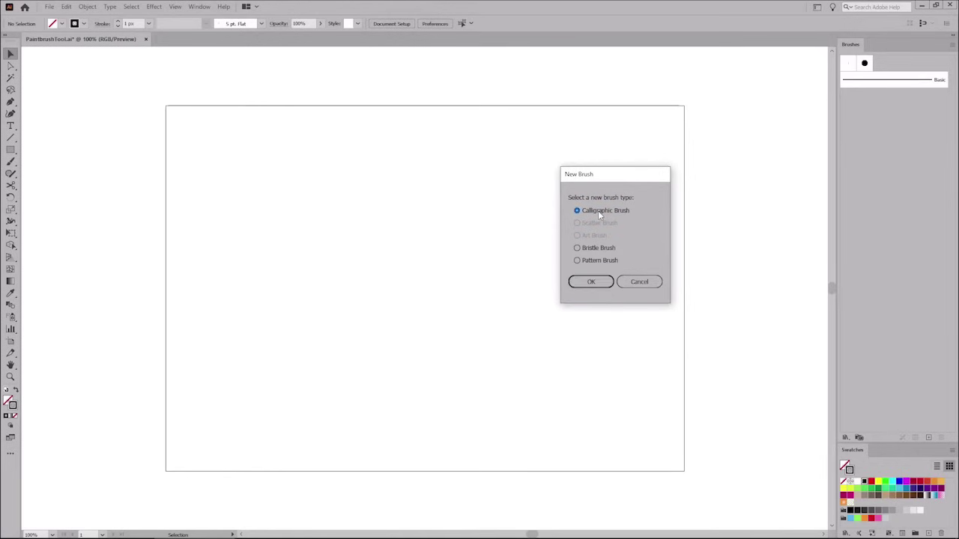
left_click(591, 282)
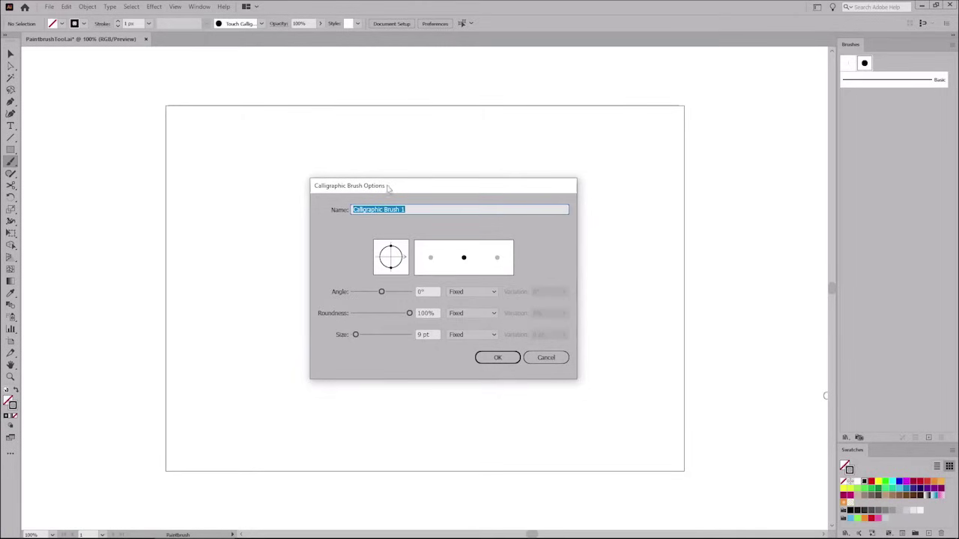
left_click(352, 210)
type("First")
left_click(428, 209)
key("BackSpace")
key("BackSpace")
left_click(514, 358)
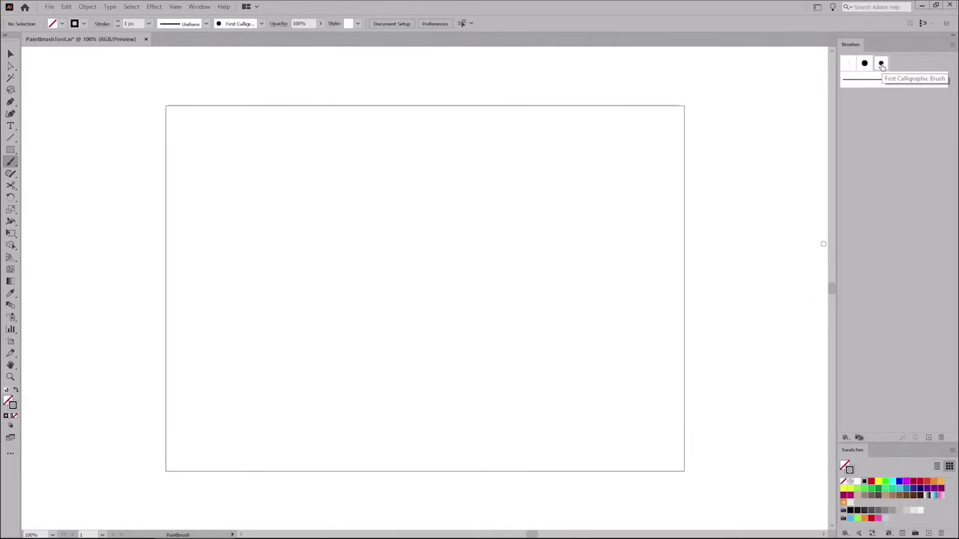
Paint a freehand S-curve about 554 × 327 px with the First Calligraphic Brush and set its stroke colour to dark purple
key("v")
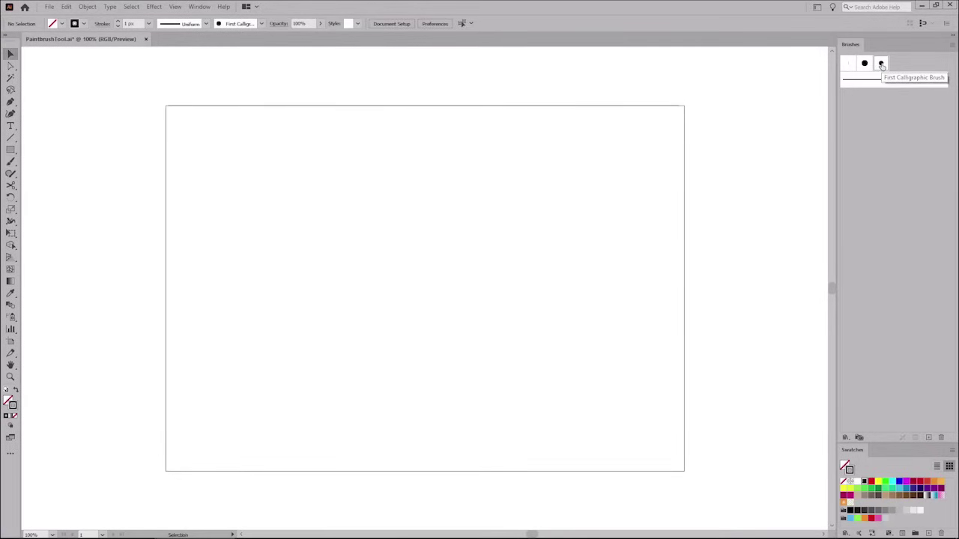
left_click(10, 161)
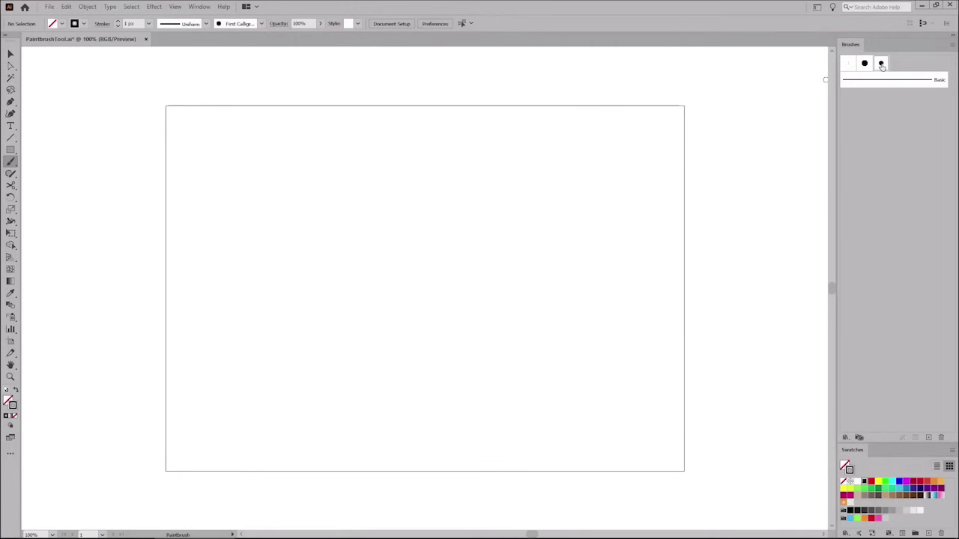
mouse_move(345, 193)
left_mouse_down()
mouse_move(332, 340)
mouse_move(579, 201)
mouse_move(456, 385)
left_mouse_up()
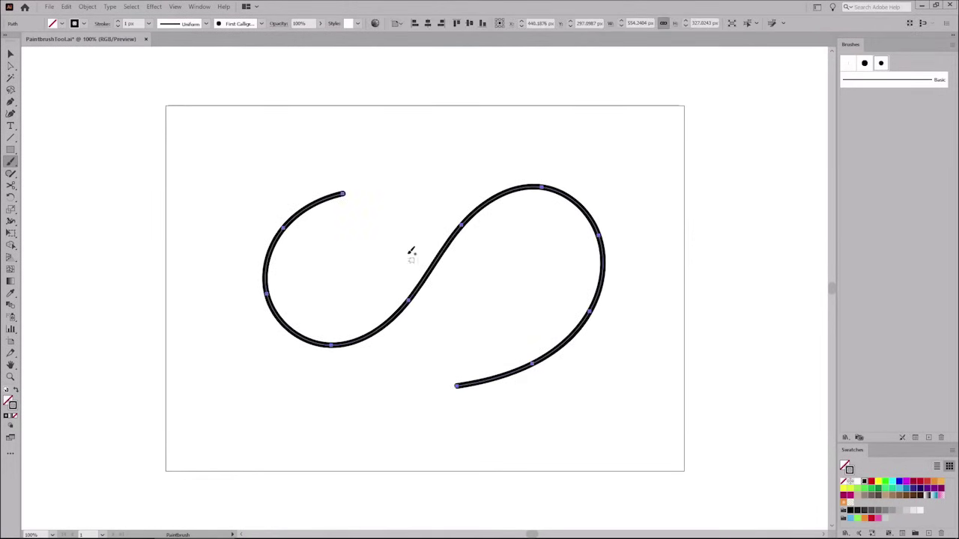
left_click(84, 24)
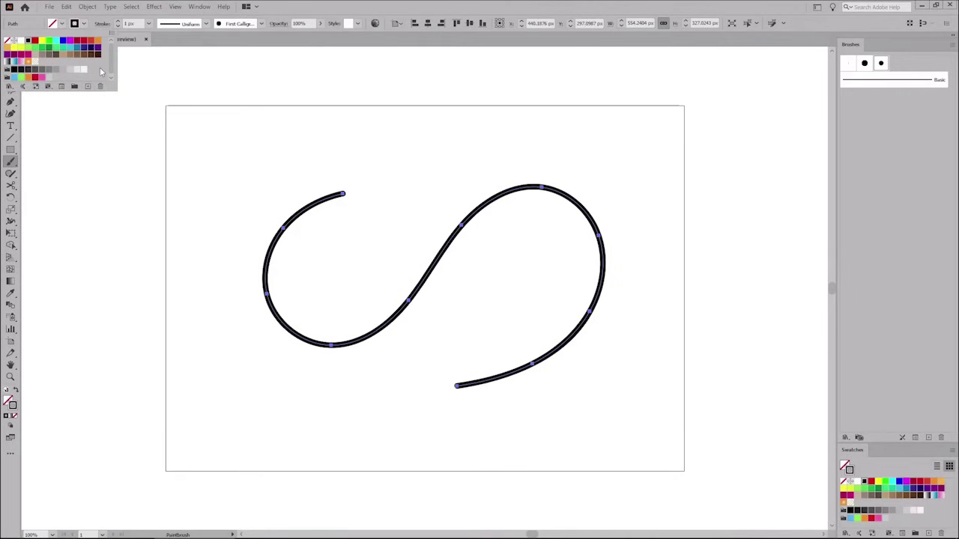
left_click(98, 49)
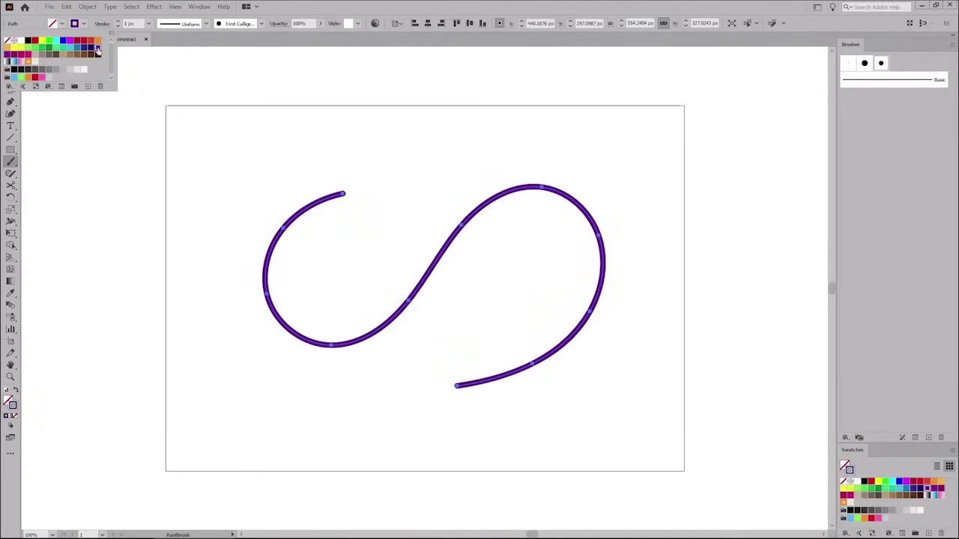
Edit the First Calligraphic Brush to 70% roundness, 51° angle and 25 pt size, and apply the changes to existing strokes
double_click(883, 65)
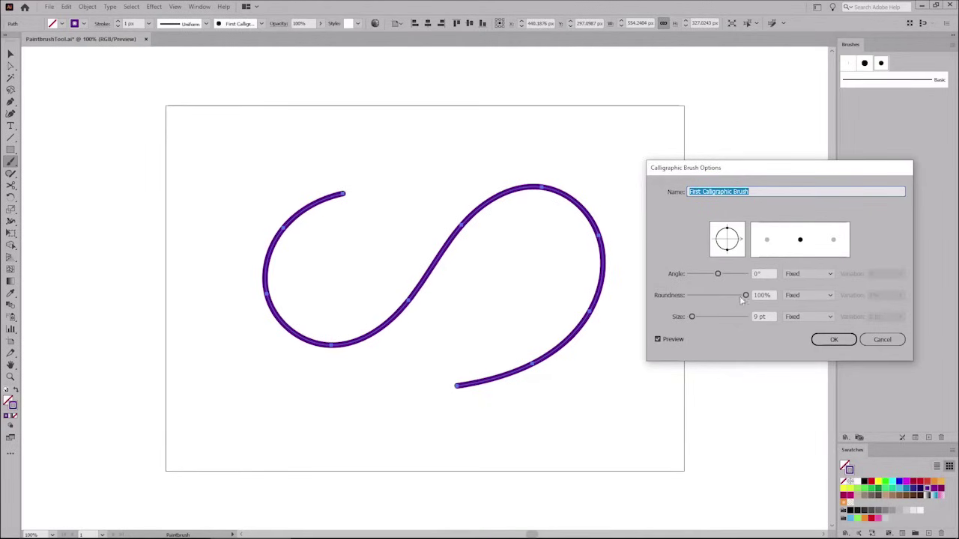
left_click_drag(746, 296, 728, 298)
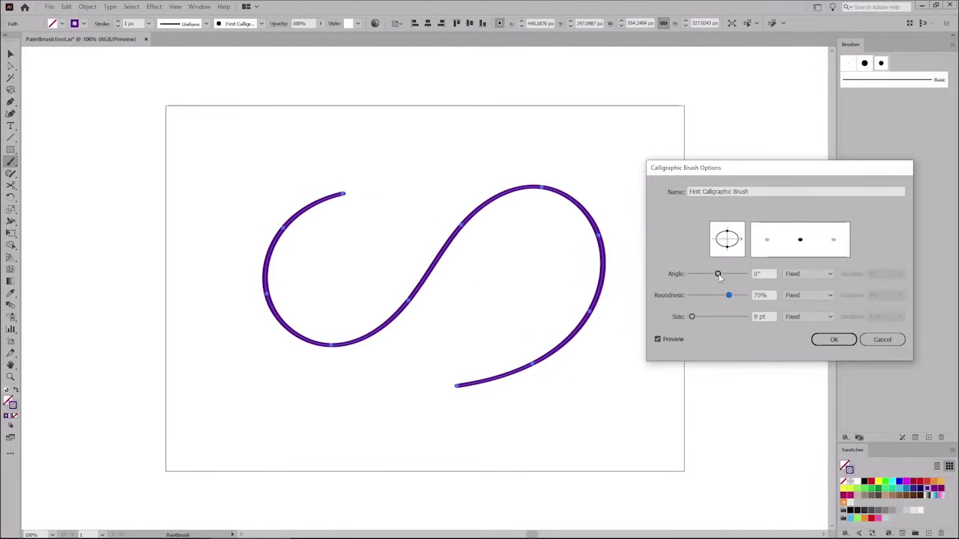
left_click_drag(718, 274, 725, 274)
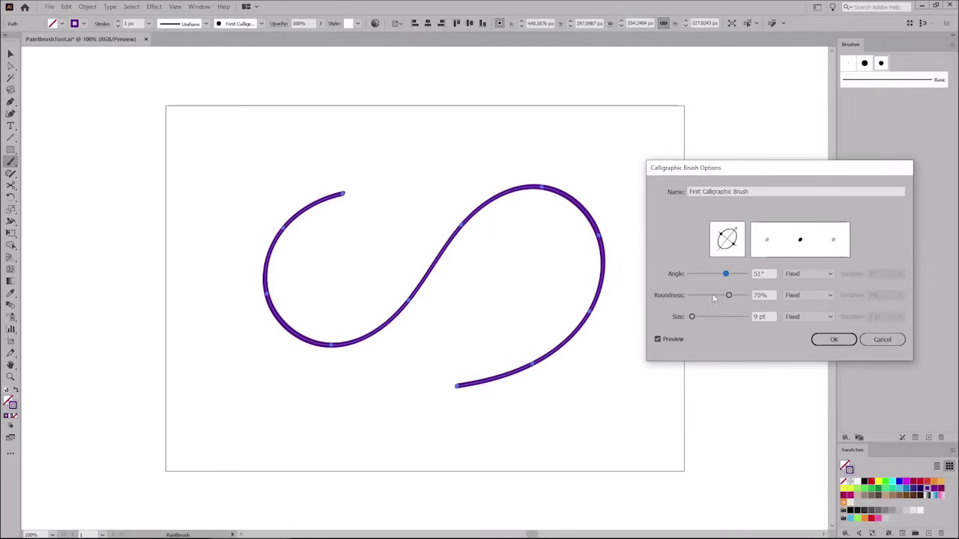
left_click_drag(693, 317, 697, 318)
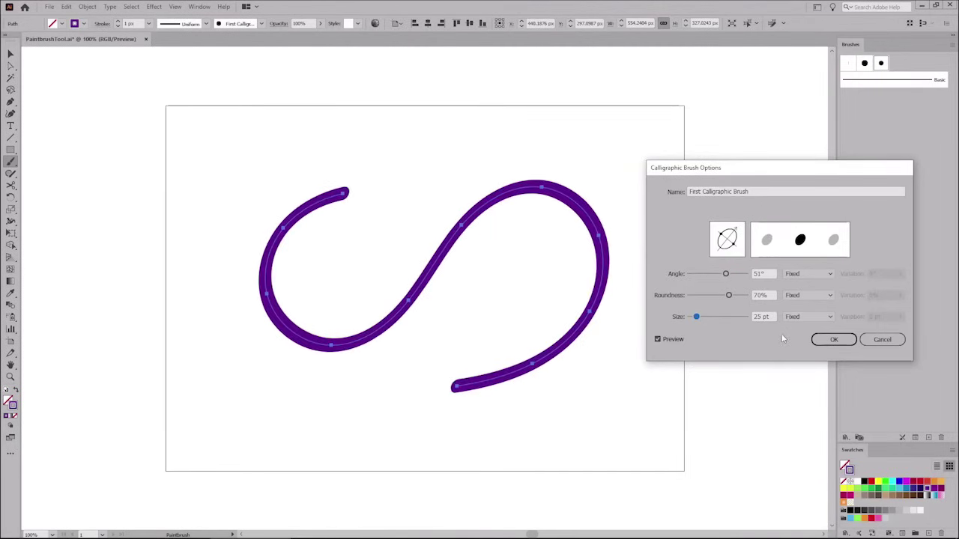
left_click(831, 338)
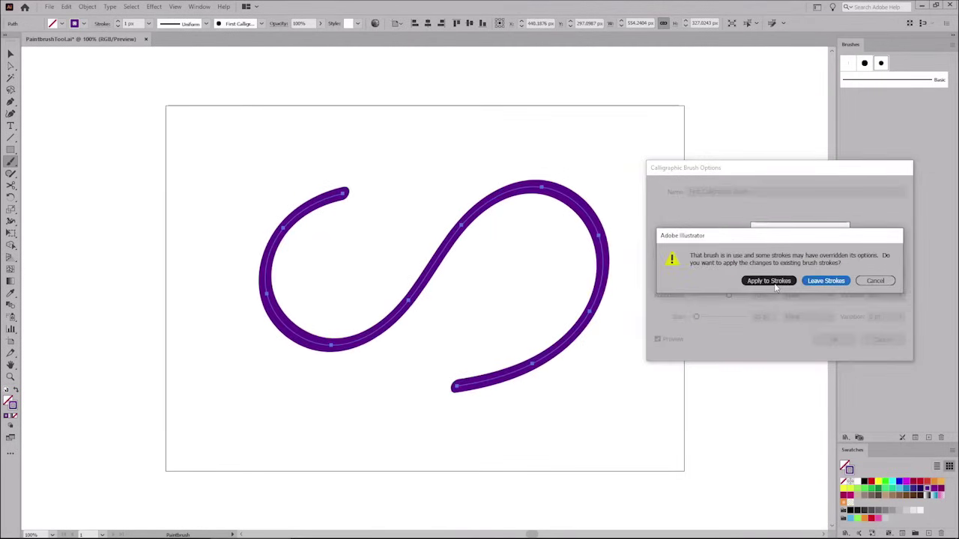
left_click(771, 281)
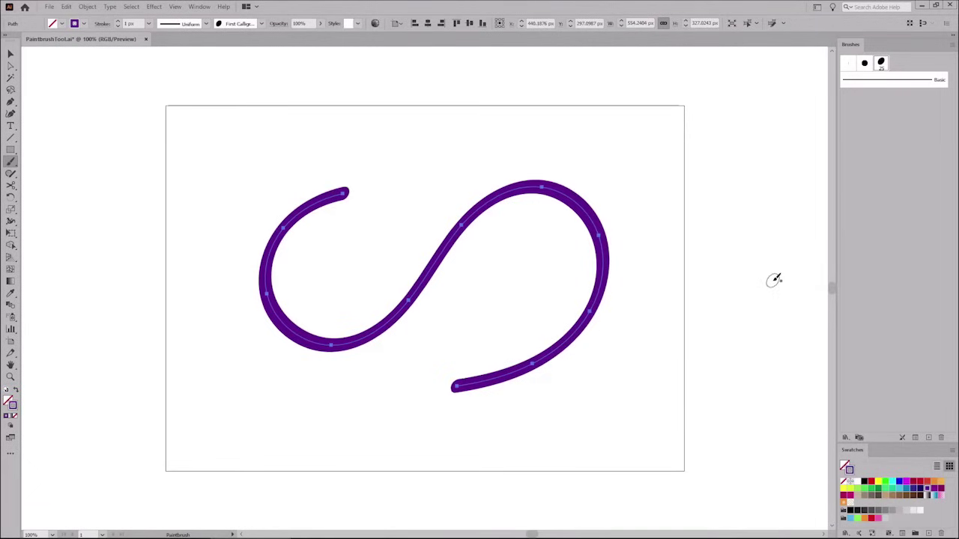
Set the First Calligraphic Brush to 100% roundness and a random 10 pt size with 5 pt variation, applied to existing strokes
double_click(881, 63)
left_click_drag(729, 297, 746, 296)
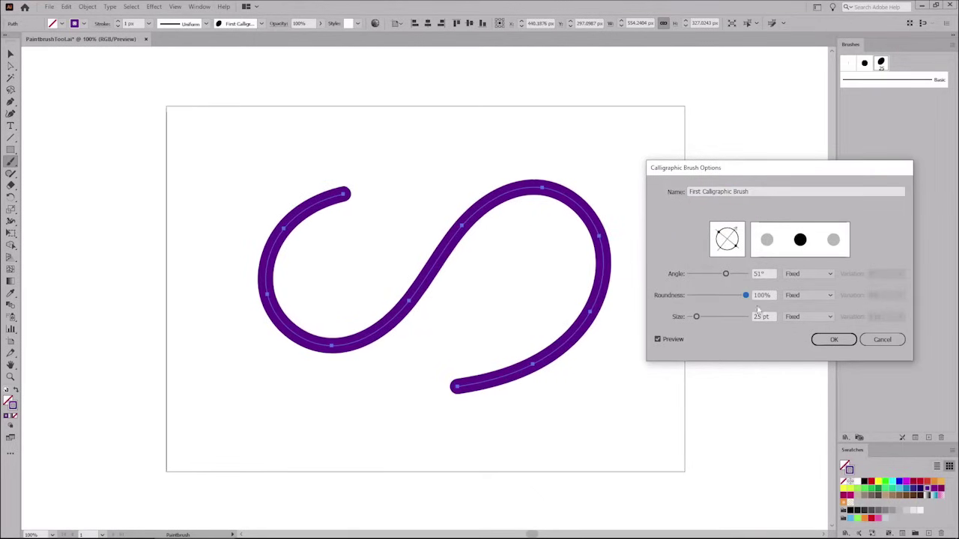
left_click(808, 317)
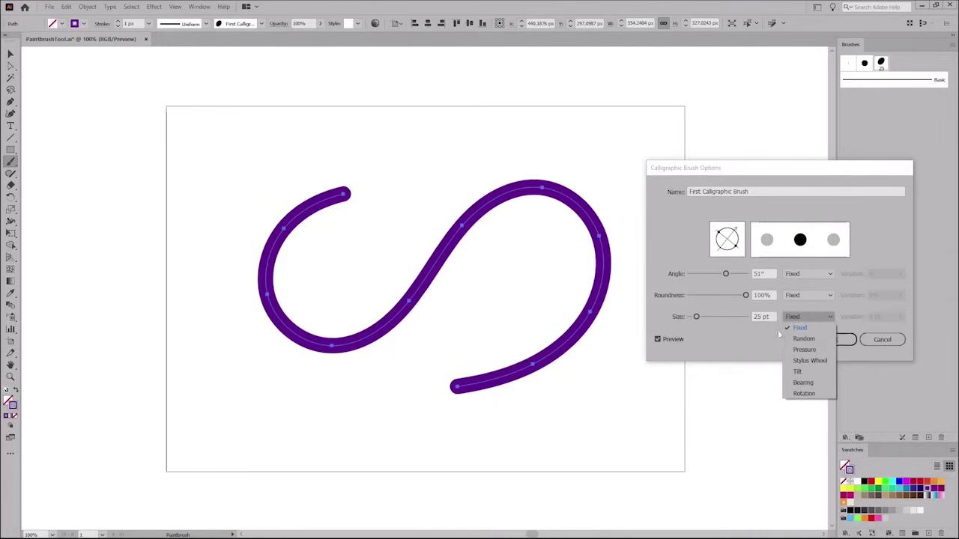
left_click(821, 339)
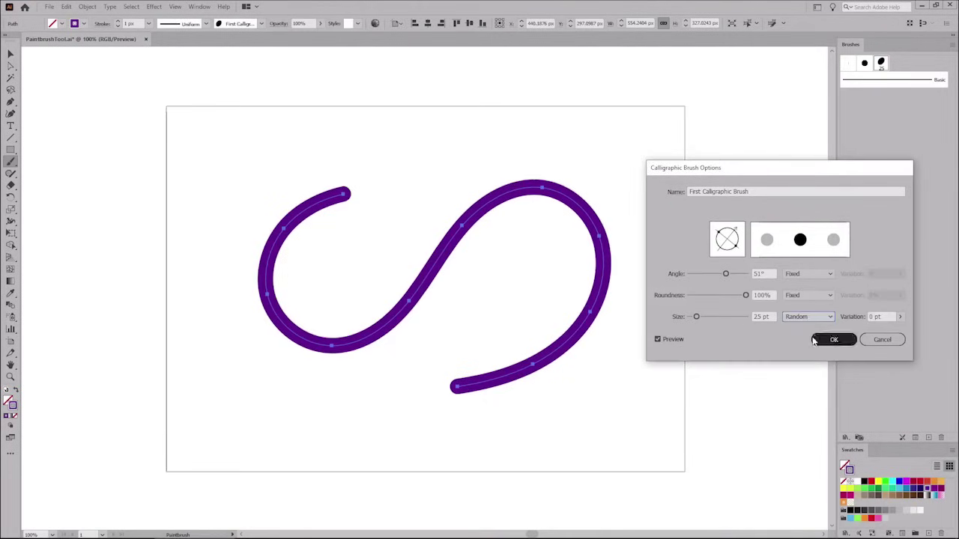
left_click_drag(772, 317, 747, 322)
type("10")
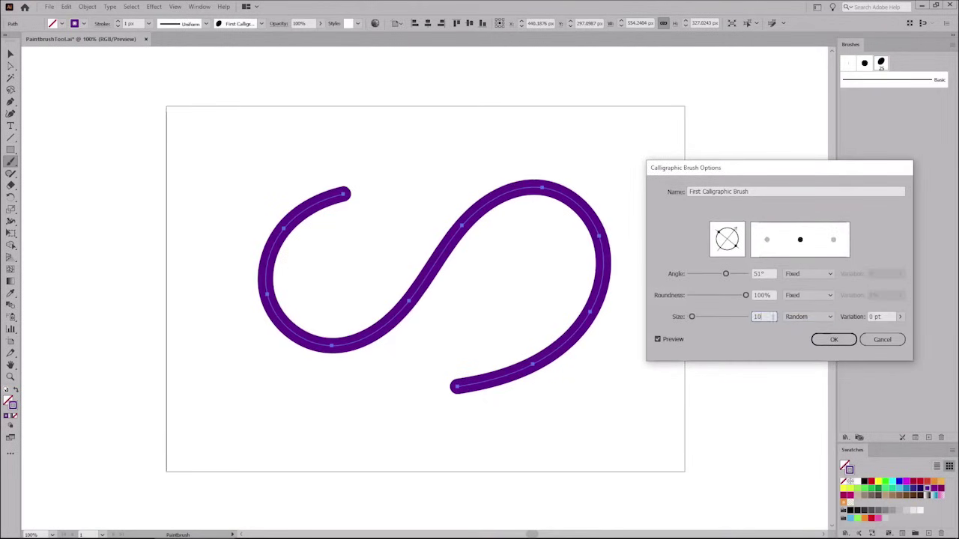
key("Tab")
type("5")
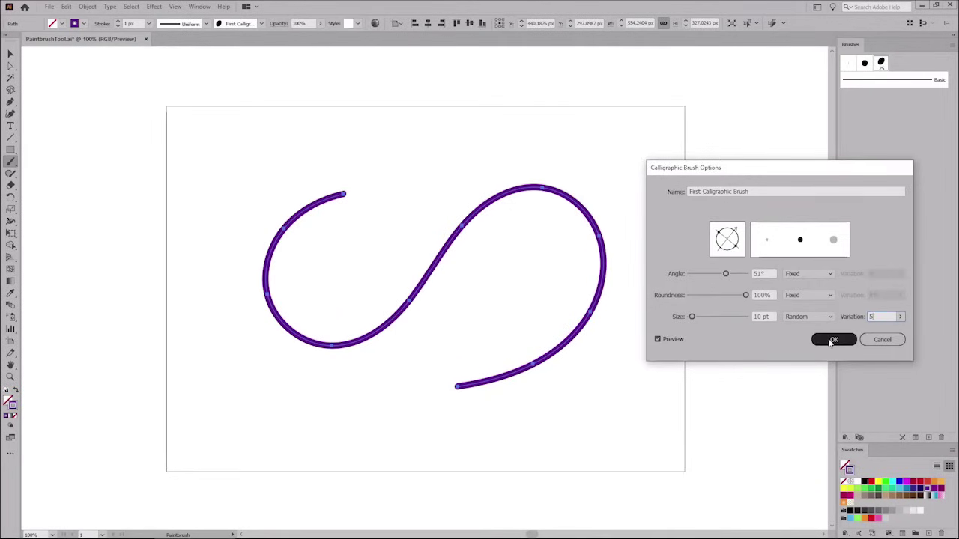
left_click(832, 341)
left_click(767, 281)
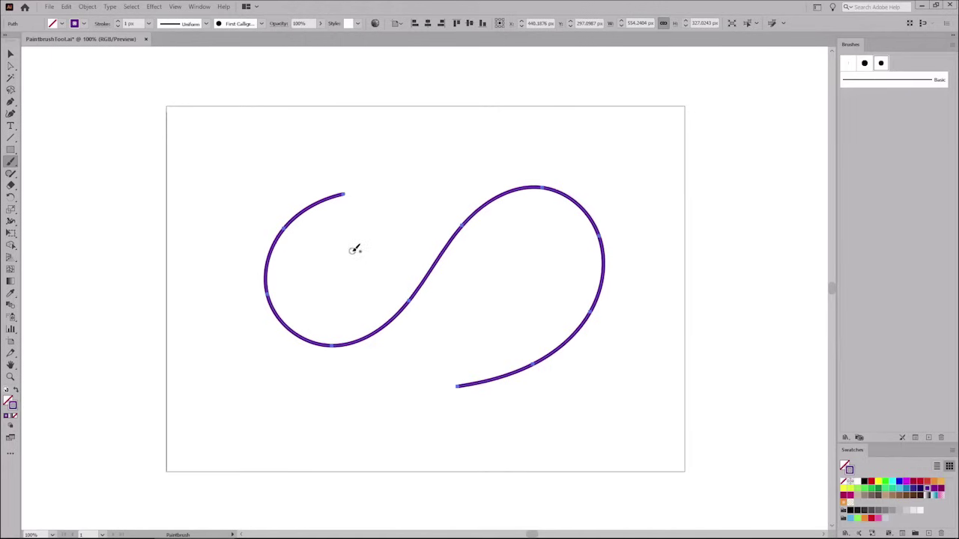
Paint a row of nine separate diagonal strokes across the inside of the S-curve with the First Calligraphic Brush
left_click_drag(370, 203, 328, 264)
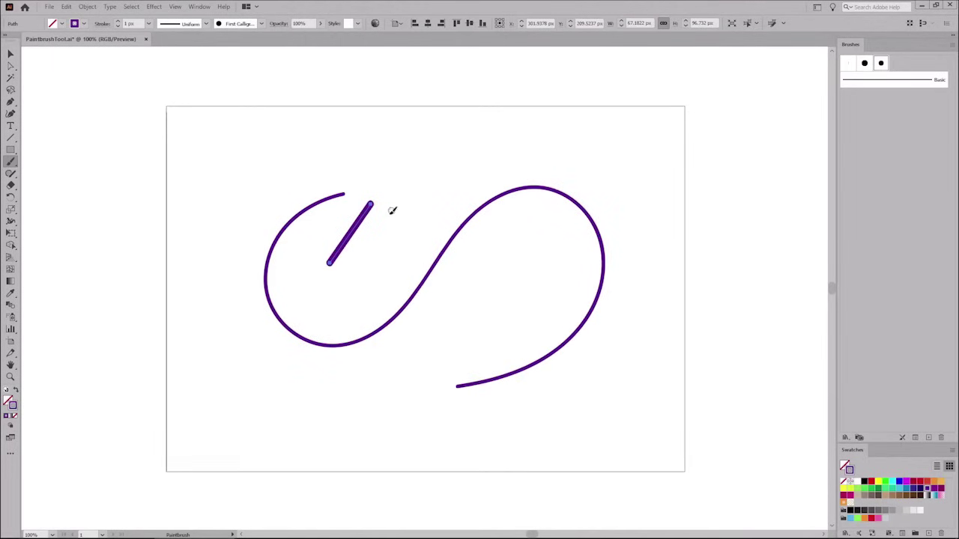
left_click_drag(390, 210, 349, 282)
mouse_move(416, 217)
left_mouse_down()
mouse_move(358, 296)
mouse_move(380, 293)
left_mouse_up()
left_click_drag(484, 234, 434, 293)
left_click_drag(516, 230, 427, 329)
left_click_drag(529, 255, 464, 328)
left_click_drag(534, 284, 494, 327)
left_click_drag(573, 281, 507, 343)
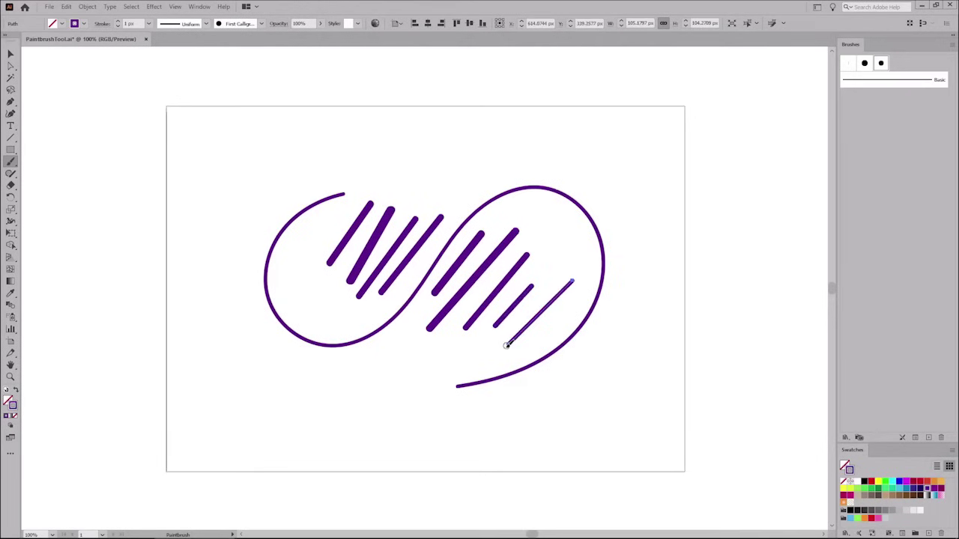
Switch the calligraphic brush's size variation to Pressure and paint a wavy stroke about 412 × 93 px below the S-curve
double_click(881, 64)
left_click(804, 319)
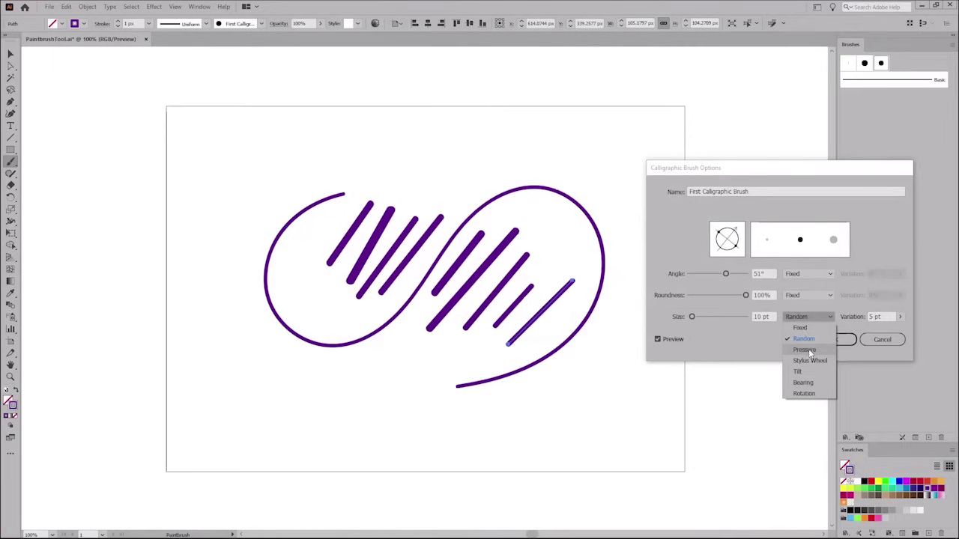
left_click(809, 350)
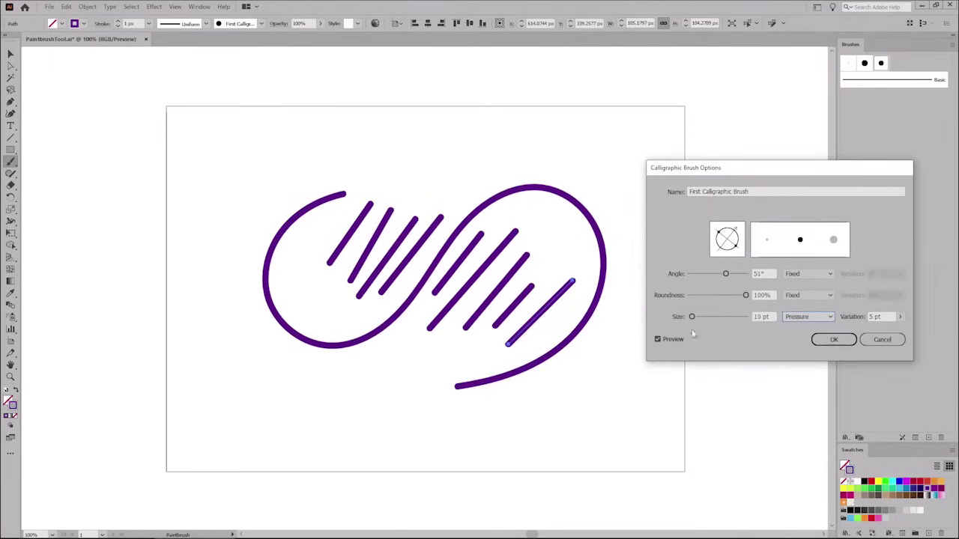
left_click(830, 341)
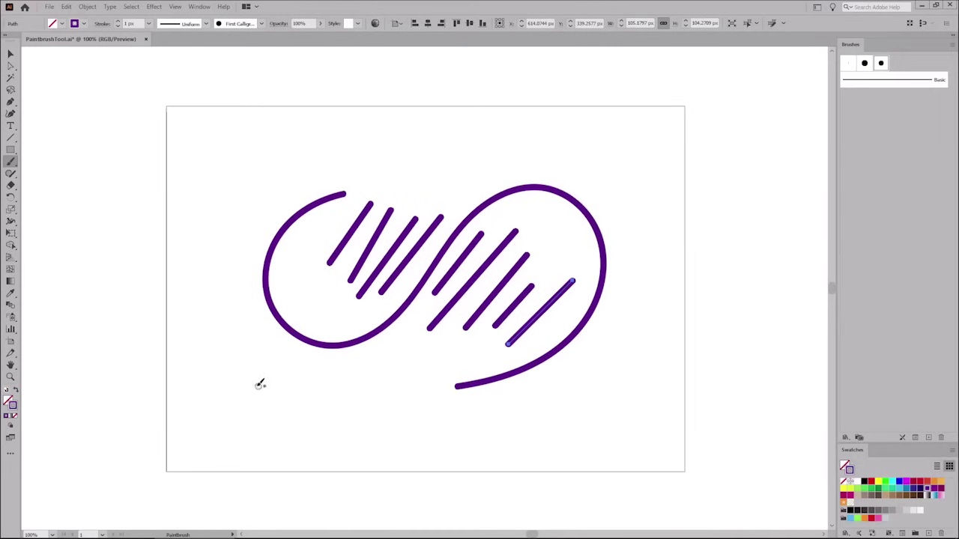
left_click(268, 420)
mouse_move(268, 420)
left_mouse_down()
mouse_move(271, 377)
mouse_move(297, 382)
mouse_move(303, 424)
mouse_move(333, 367)
mouse_move(343, 404)
mouse_move(375, 397)
mouse_move(442, 415)
mouse_move(526, 414)
left_mouse_up()
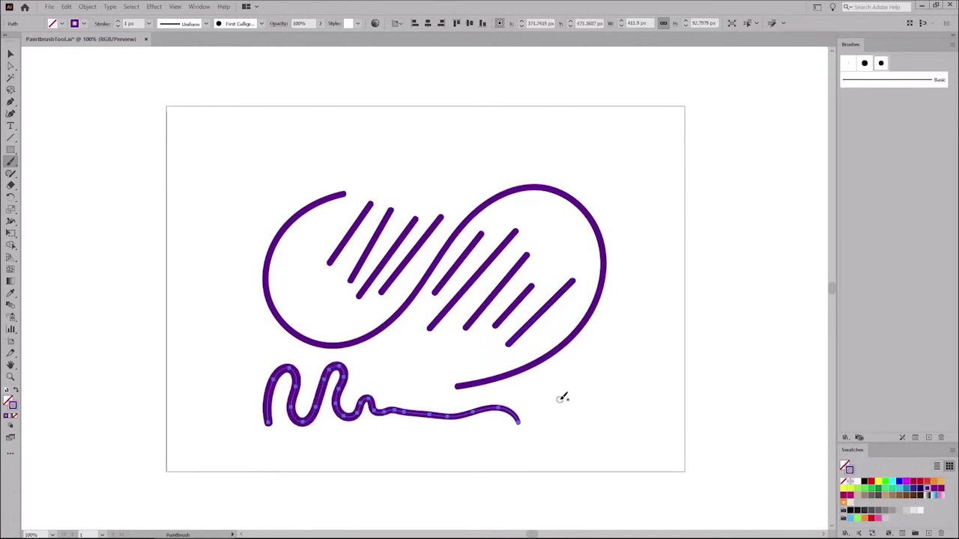
double_click(881, 63)
left_click(815, 319)
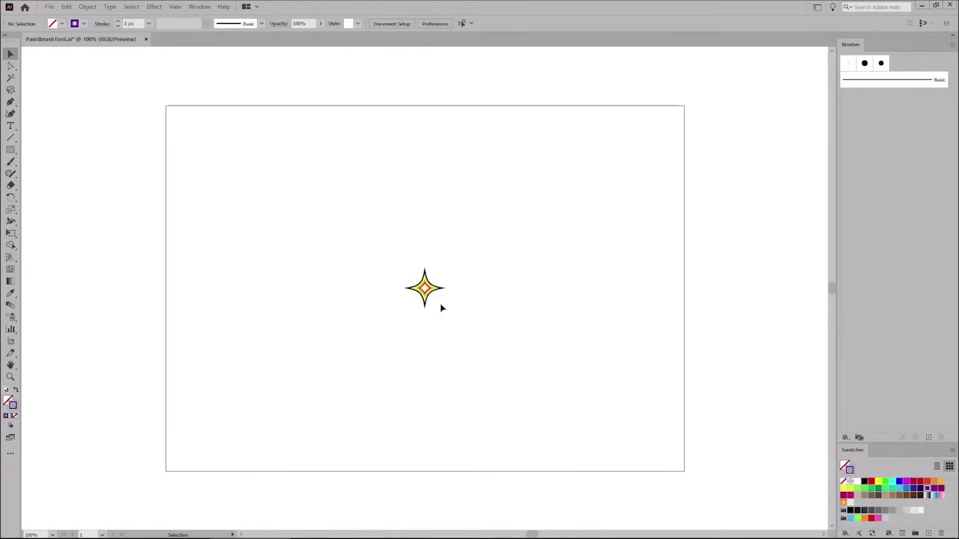
Create a scatter brush from the yellow star artwork, named "First Scatter Brush", with the default settings
left_click(441, 304)
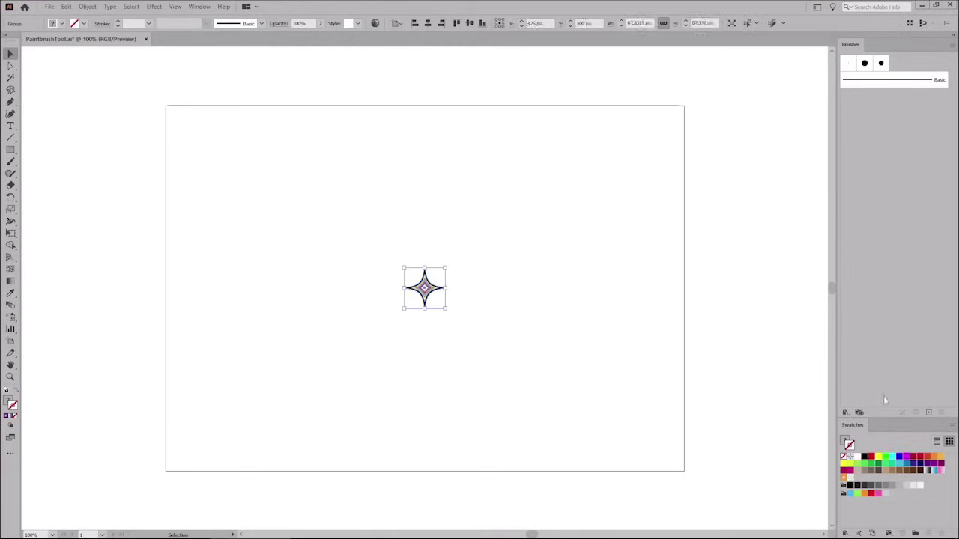
left_click(929, 413)
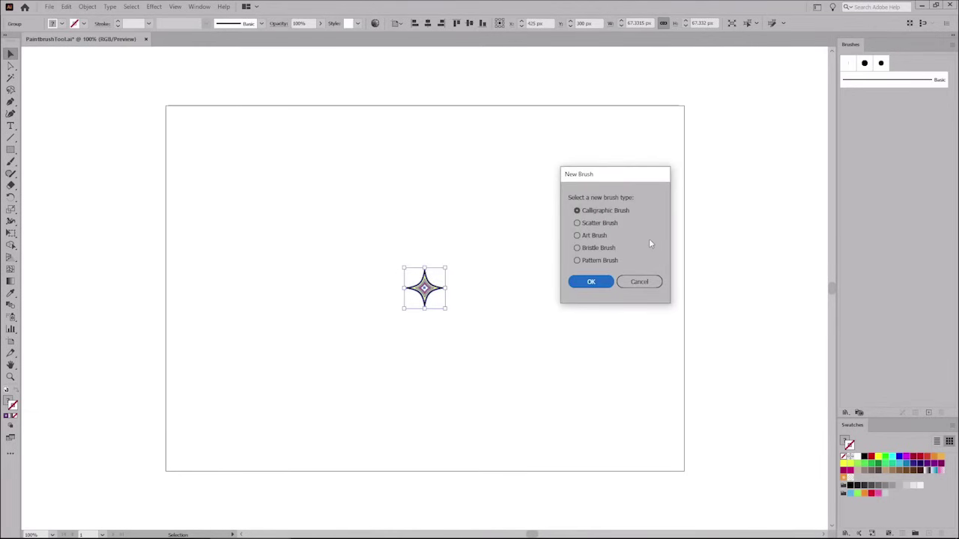
left_click(576, 223)
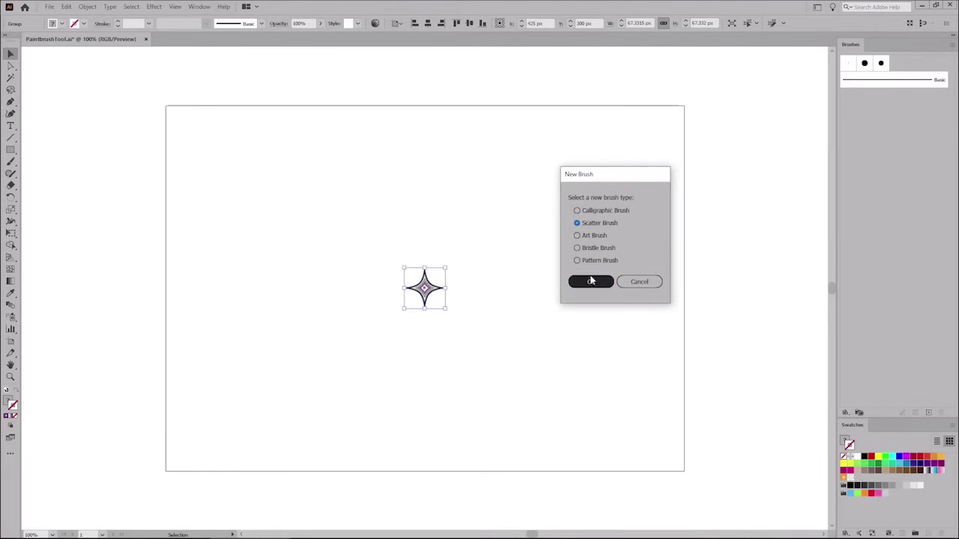
left_click(583, 281)
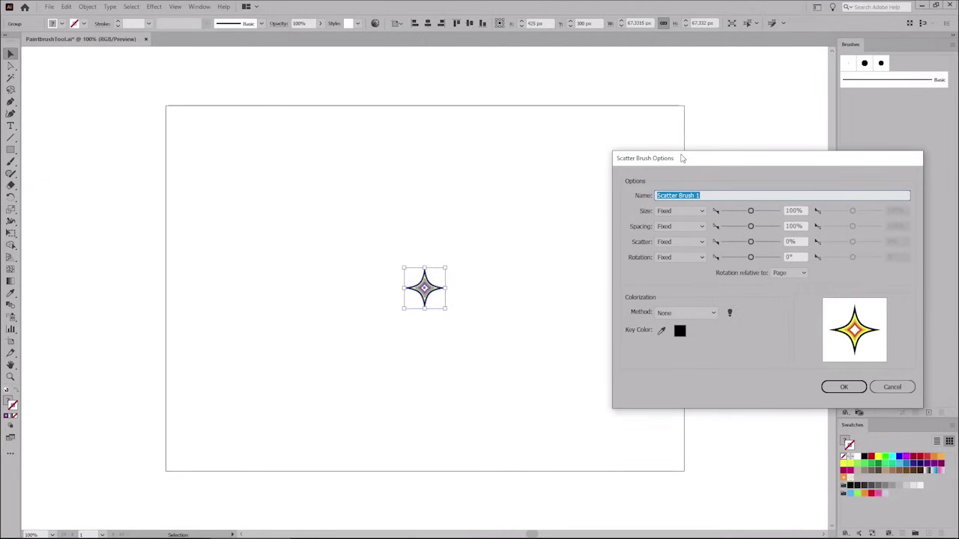
key("Right")
key("BackSpace")
left_click(657, 195)
type("First")
left_click(841, 386)
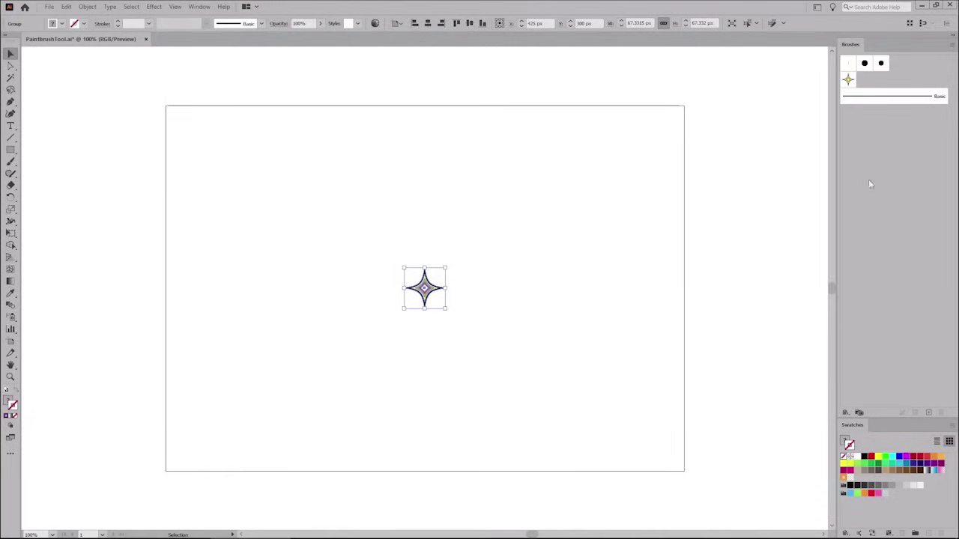
Paint an open loop about 546 × 414 px around the central star with the First Scatter Brush
left_click(821, 91)
left_click(848, 83)
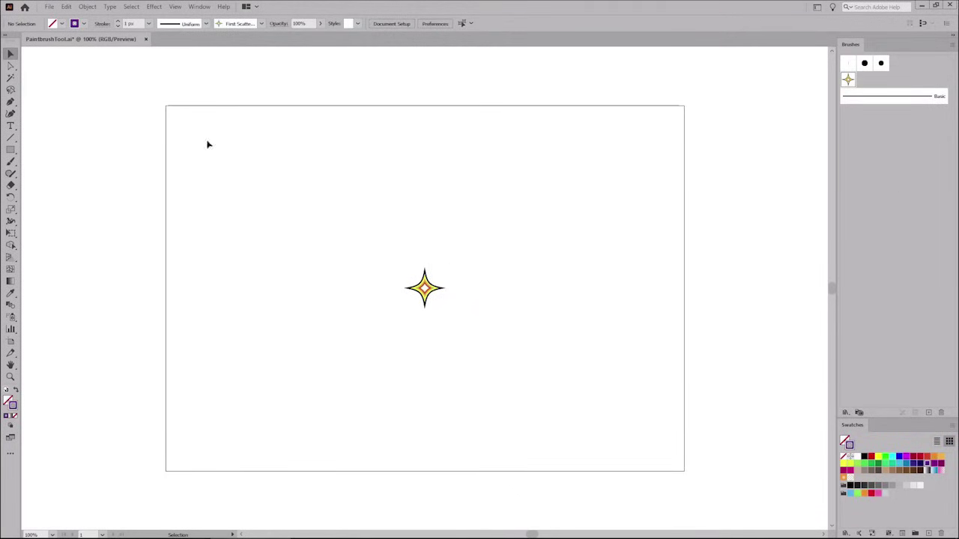
left_click(11, 163)
mouse_move(356, 167)
left_mouse_down()
mouse_move(287, 205)
mouse_move(344, 407)
mouse_move(557, 216)
mouse_move(528, 196)
left_mouse_up()
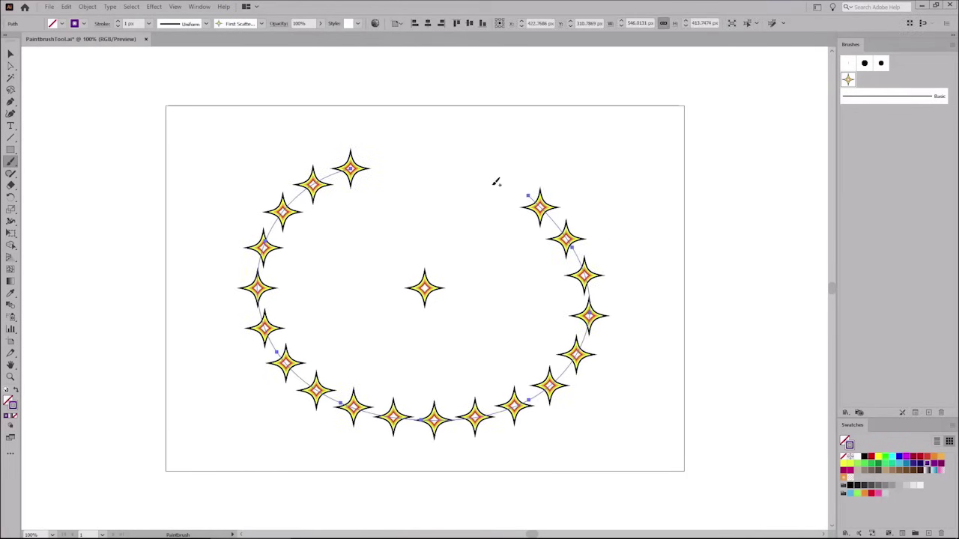
Set the First Scatter Brush's size to Random between 80% and 120%, with the preview on
double_click(847, 80)
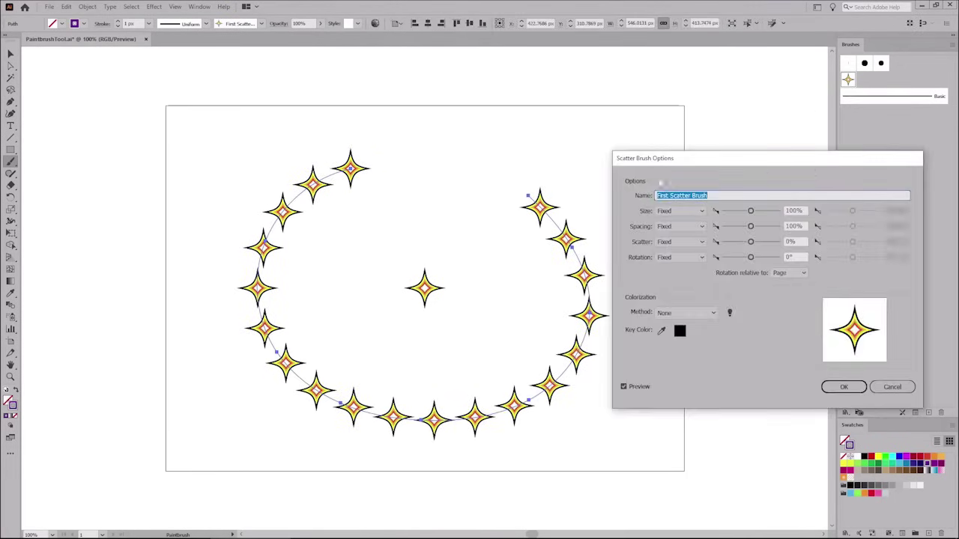
left_click(623, 387)
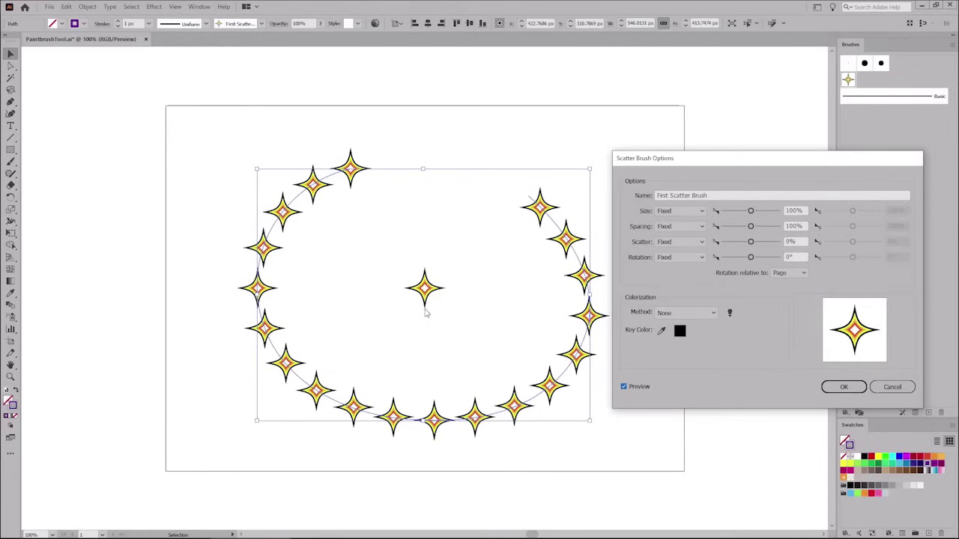
left_click(682, 213)
left_click(682, 232)
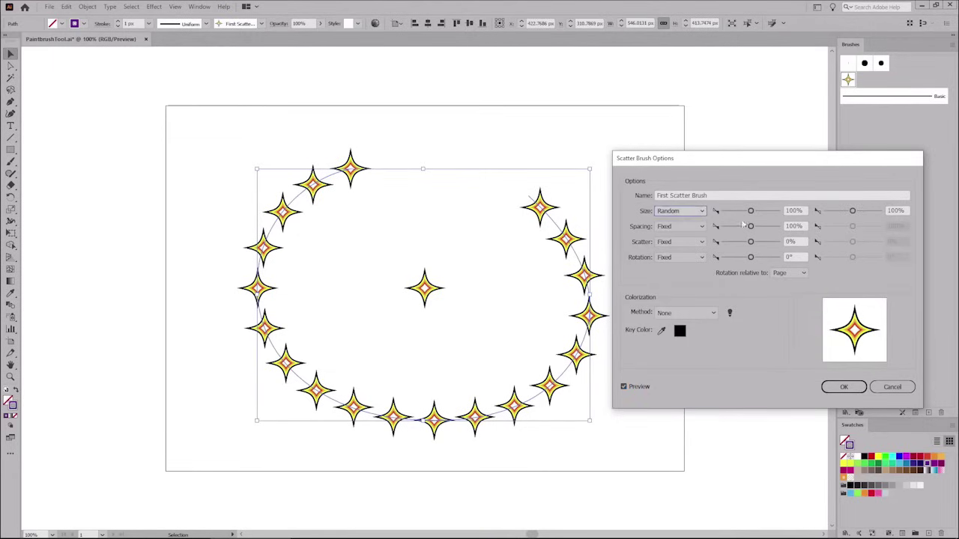
left_click_drag(795, 212, 742, 215)
type("8")
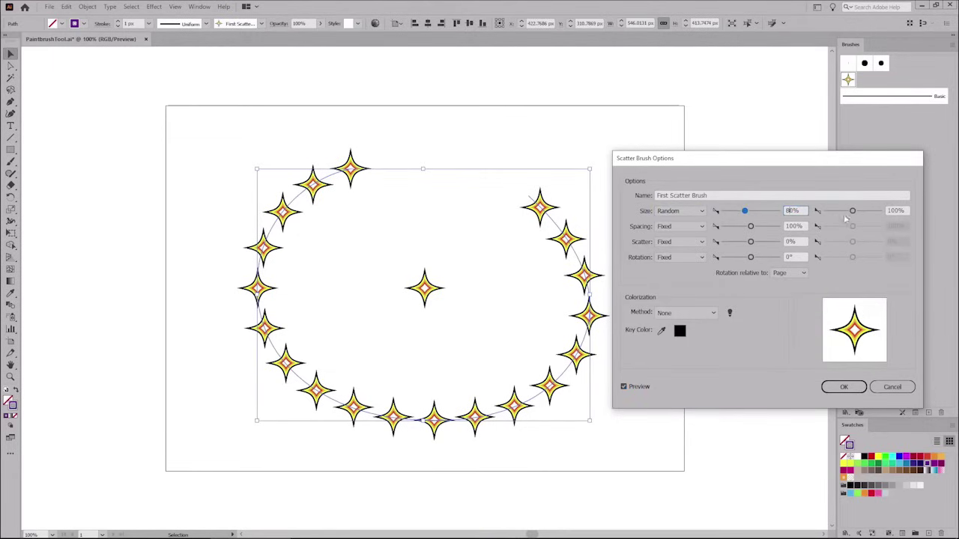
left_click_drag(897, 212, 881, 215)
type("12")
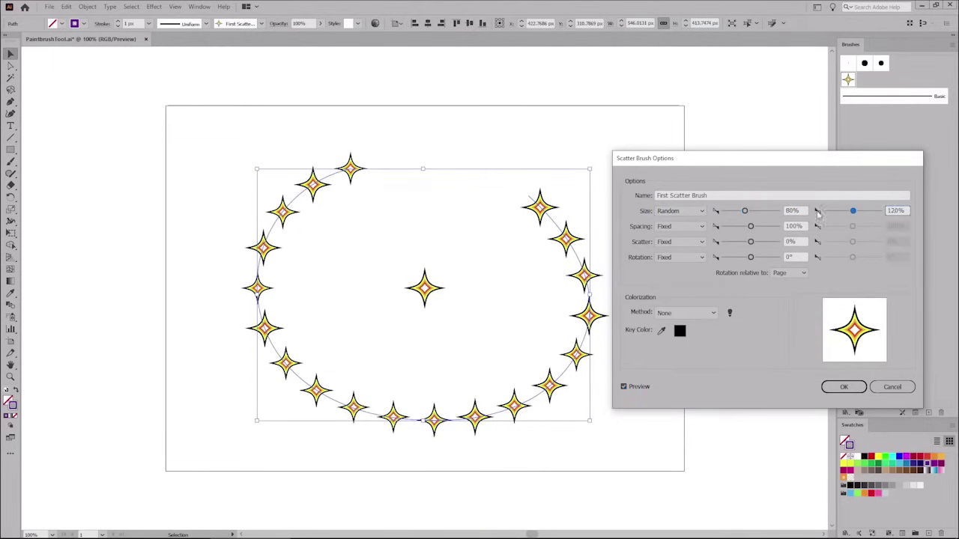
left_click(801, 211)
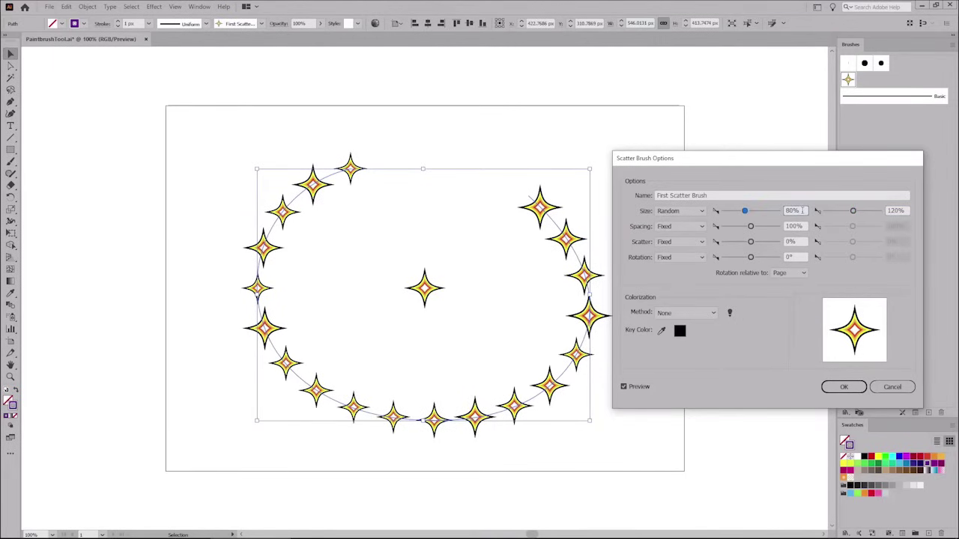
left_click(700, 214)
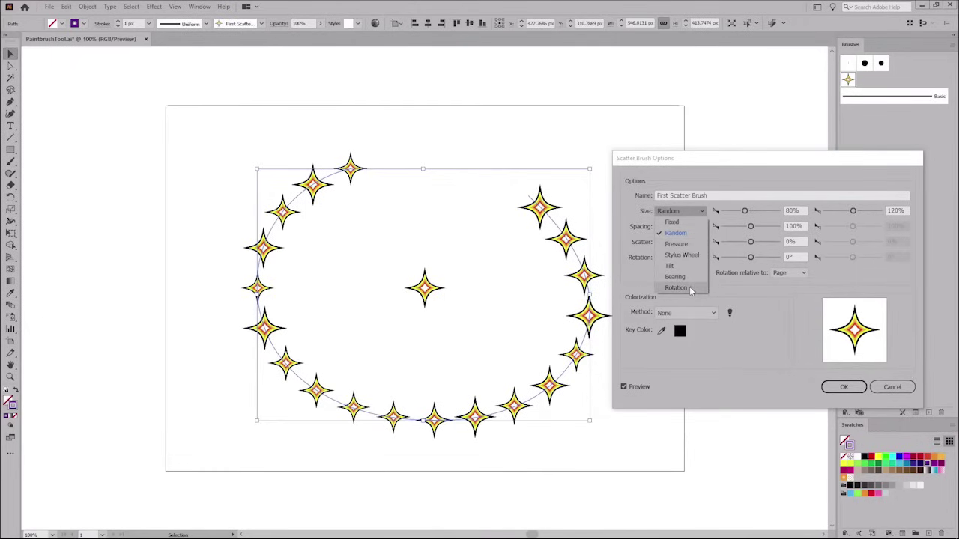
Try the First Scatter Brush's rotation relative to Path and return it to Page
left_click(783, 274)
left_click(786, 274)
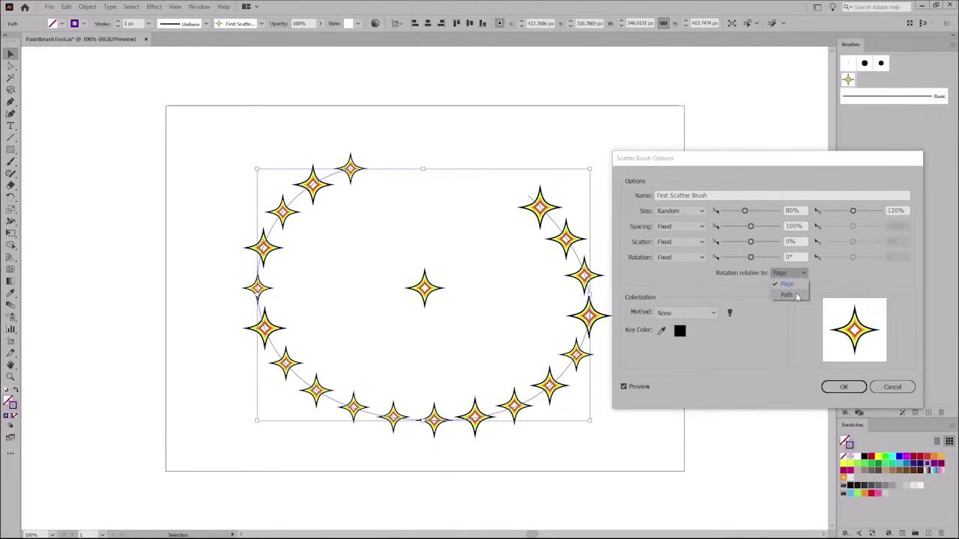
left_click(787, 295)
left_click(793, 272)
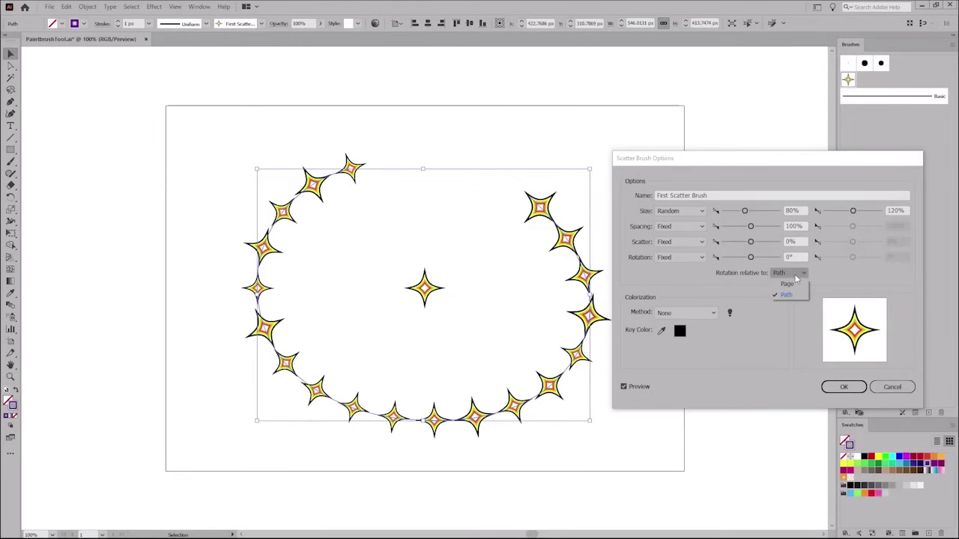
left_click(789, 284)
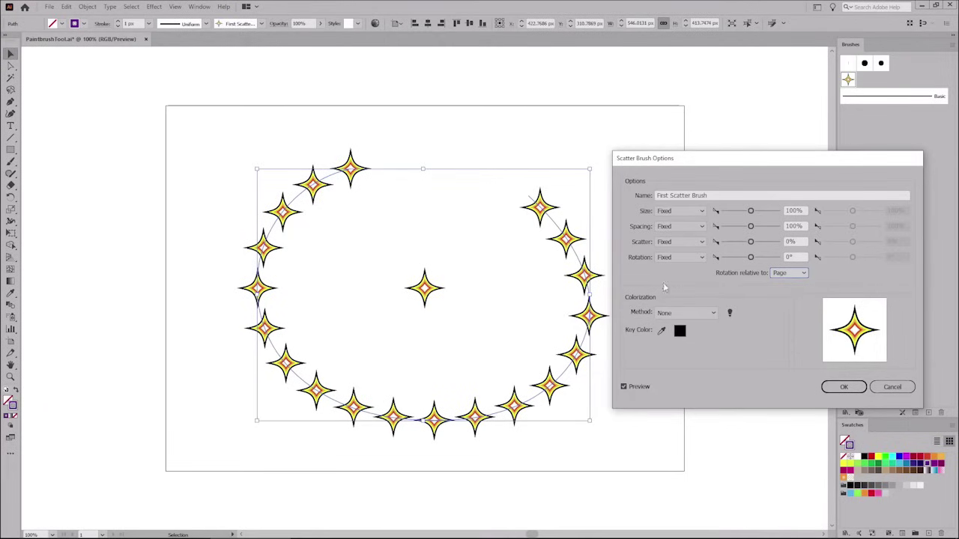
Try the Tints and the Tints and Shades colorization methods on the First Scatter Brush, comparing with the preview off and on
left_click(714, 314)
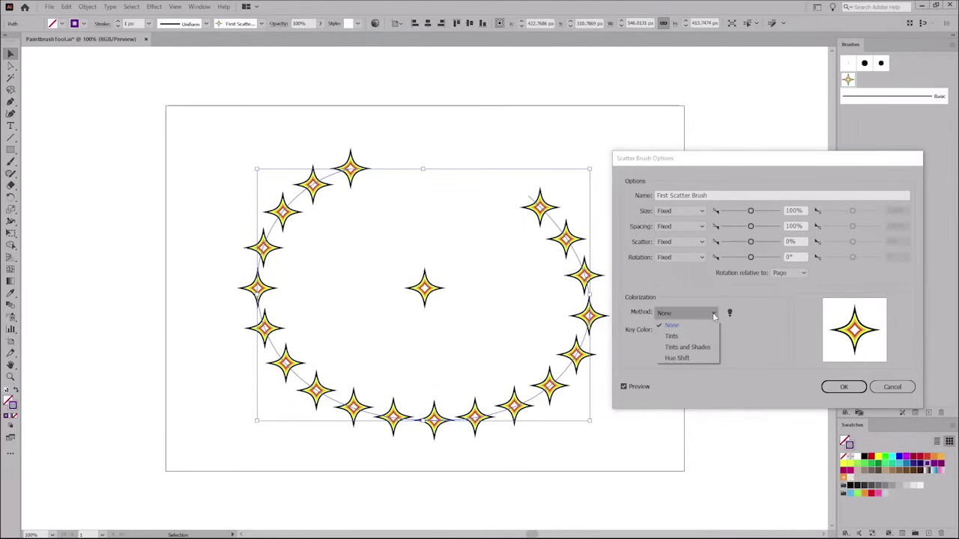
left_click(689, 336)
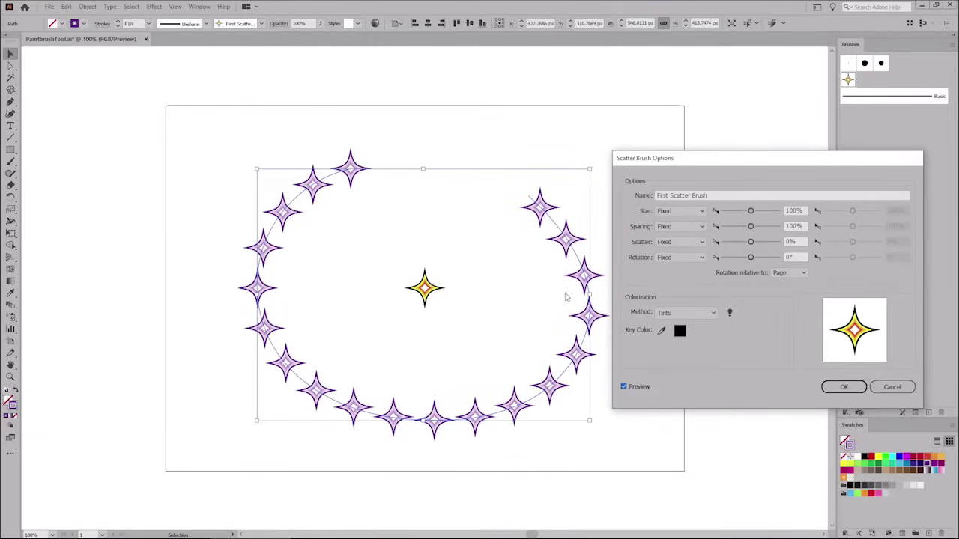
left_click(712, 318)
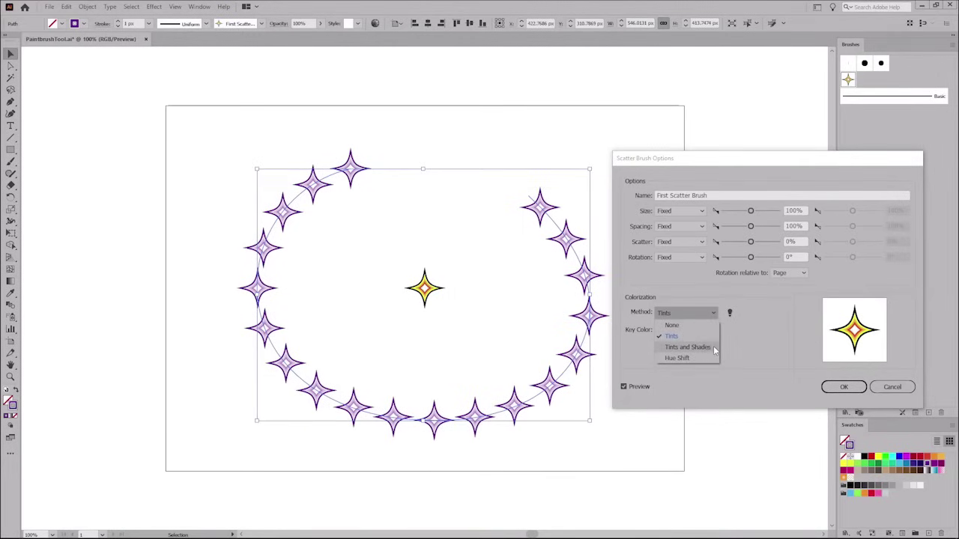
left_click(712, 346)
left_click(623, 387)
left_click(623, 386)
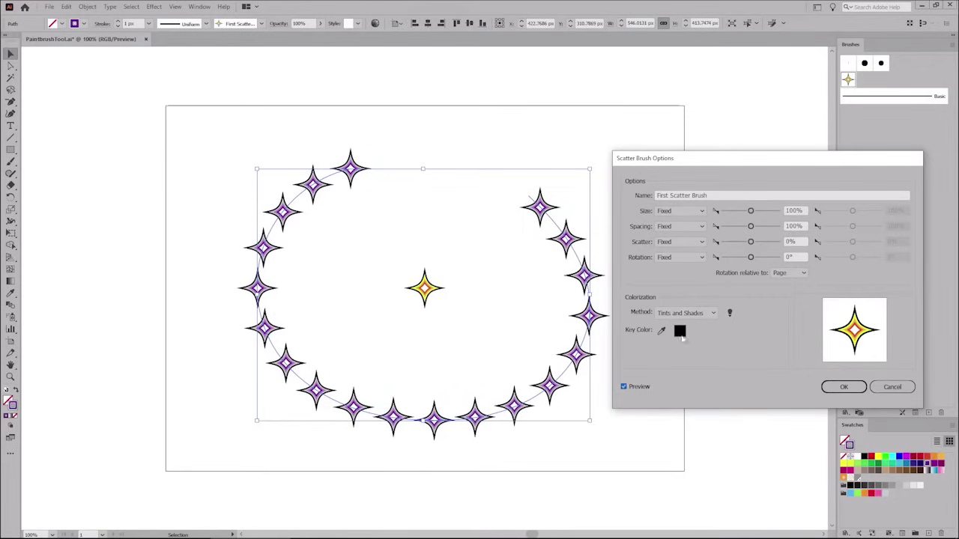
Set the scatter brush's colorization to Hue Shift with the star's yellow as key color, and open the colorization tips
left_click(697, 314)
left_click(678, 358)
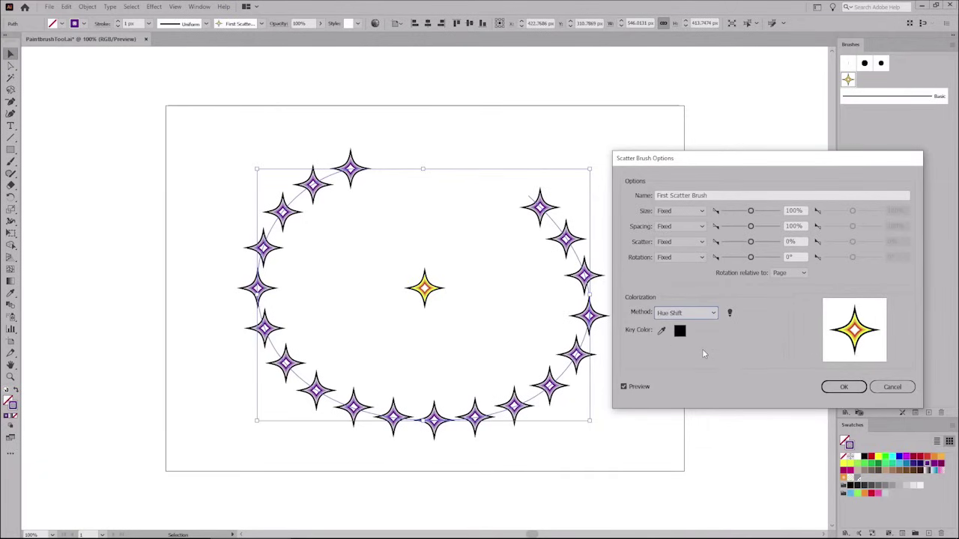
left_click(662, 334)
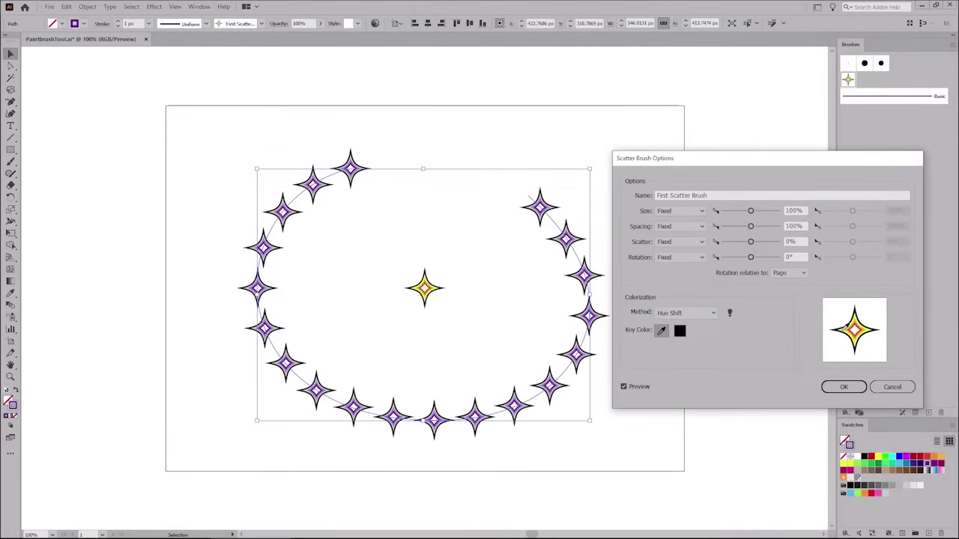
left_click(847, 327)
left_click(625, 387)
left_click(625, 387)
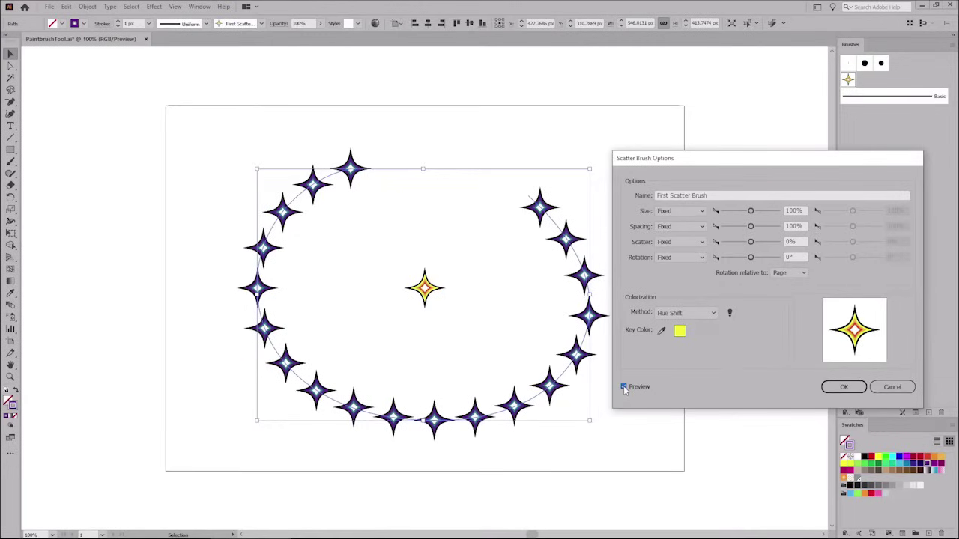
left_click(730, 314)
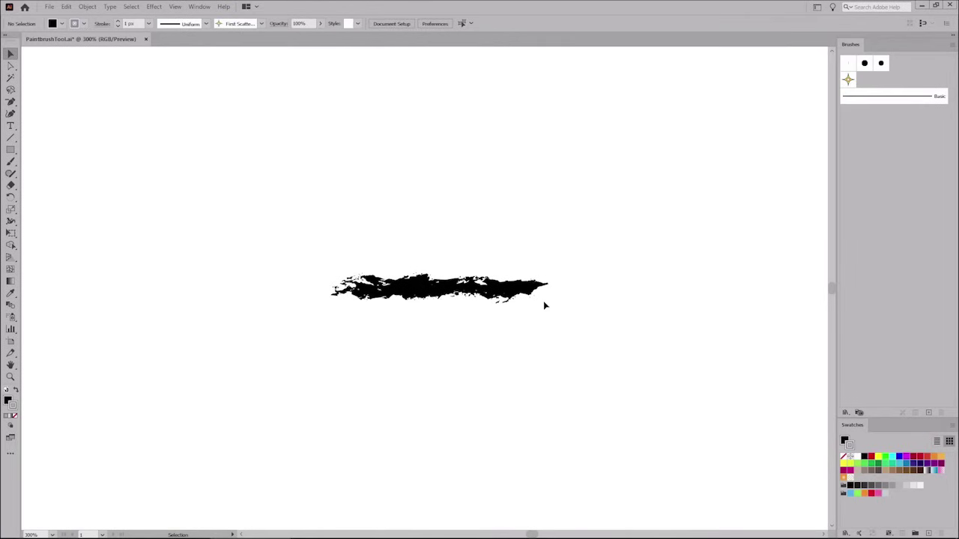
Create an art brush from the rough black stroke artwork, named "First Art Brush", with the default settings
key("slash")
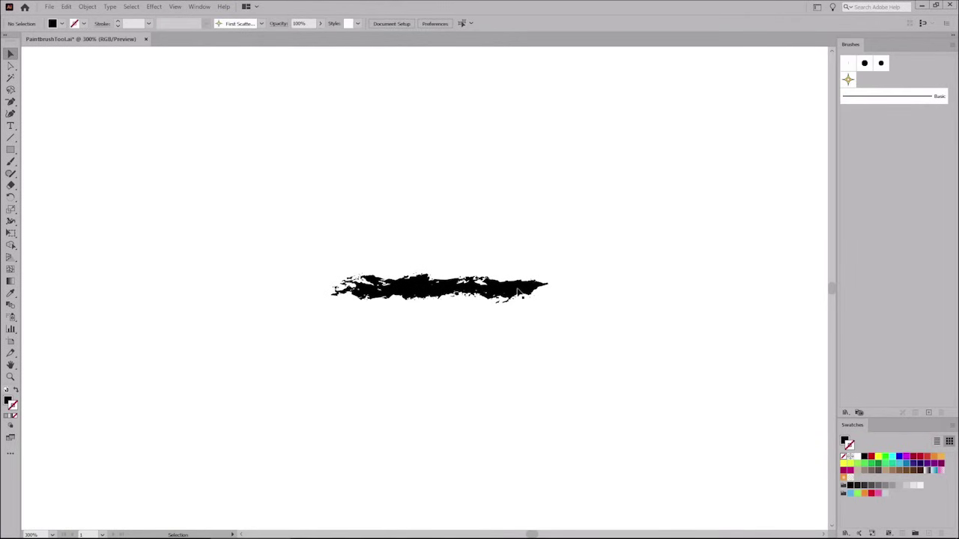
left_click(518, 290)
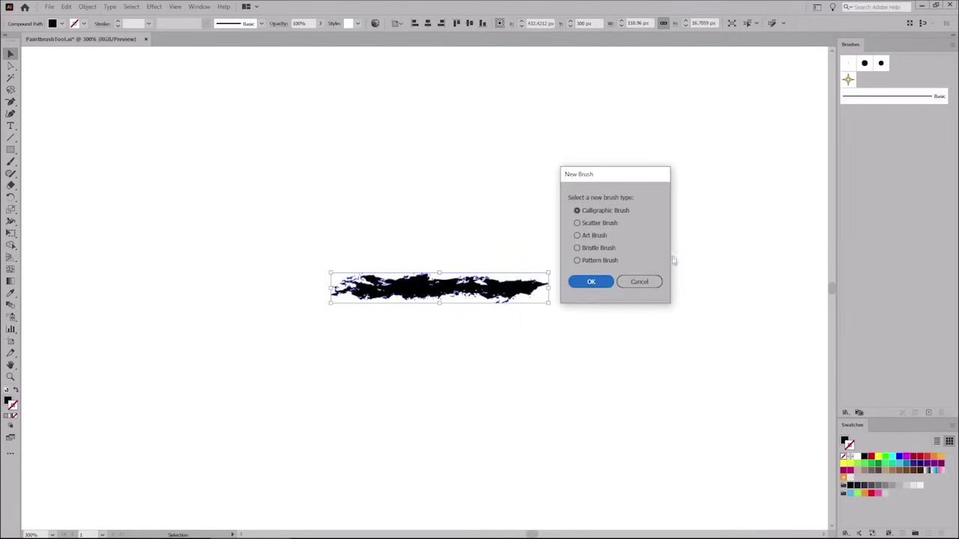
left_click(593, 236)
left_click(595, 281)
left_click(647, 142)
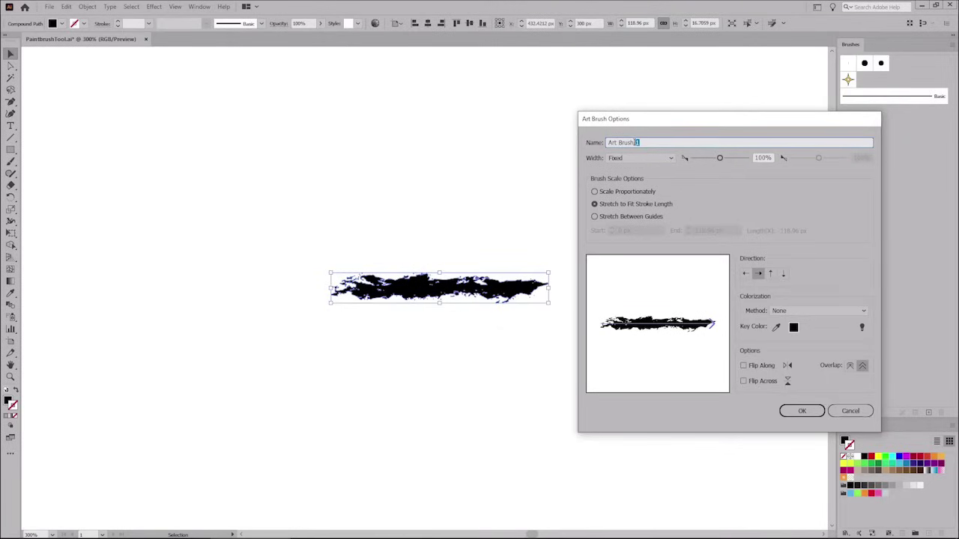
type("First")
left_click(802, 411)
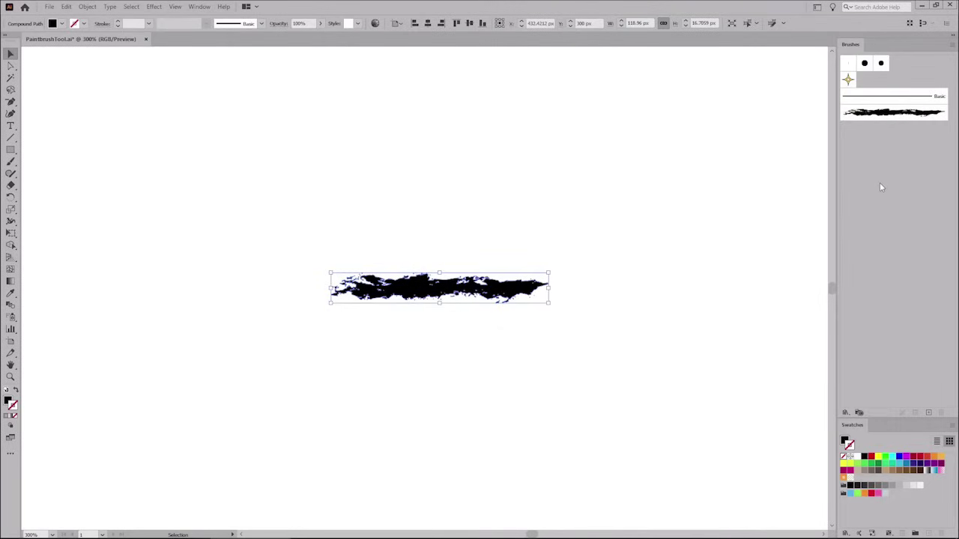
Paint an L-shaped stroke about 190 × 143 px around the rough black artwork with the First Art Brush and no fill
left_click(818, 136)
left_click(853, 116)
key("slash")
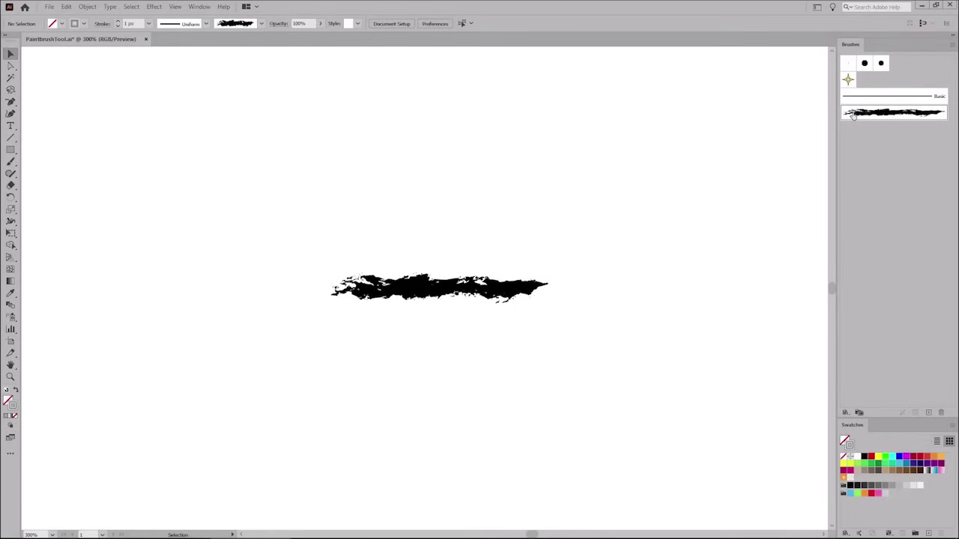
left_click(10, 161)
mouse_move(266, 135)
left_mouse_down()
mouse_move(563, 382)
mouse_move(612, 384)
left_mouse_up()
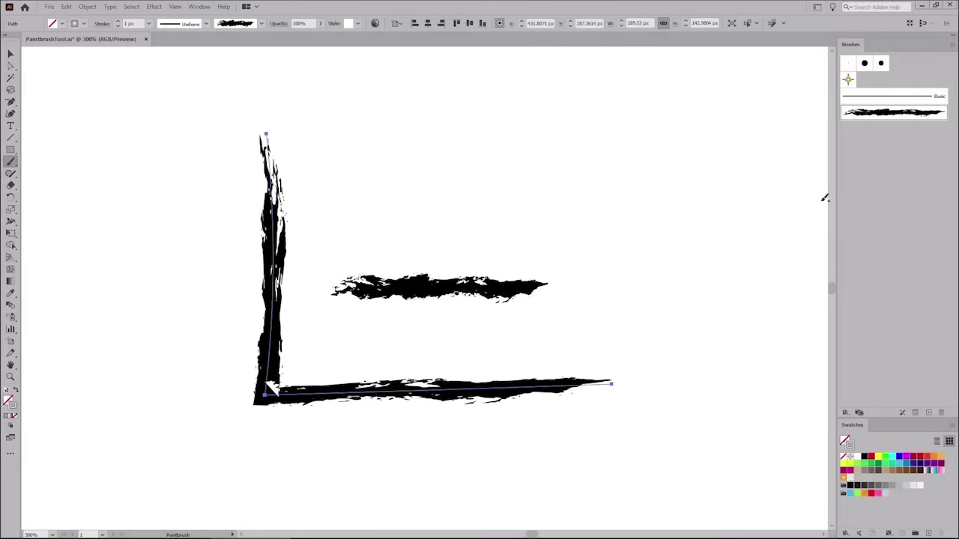
Set the First Art Brush's fixed width to 67% with the preview on, and look through the width variation options
double_click(881, 114)
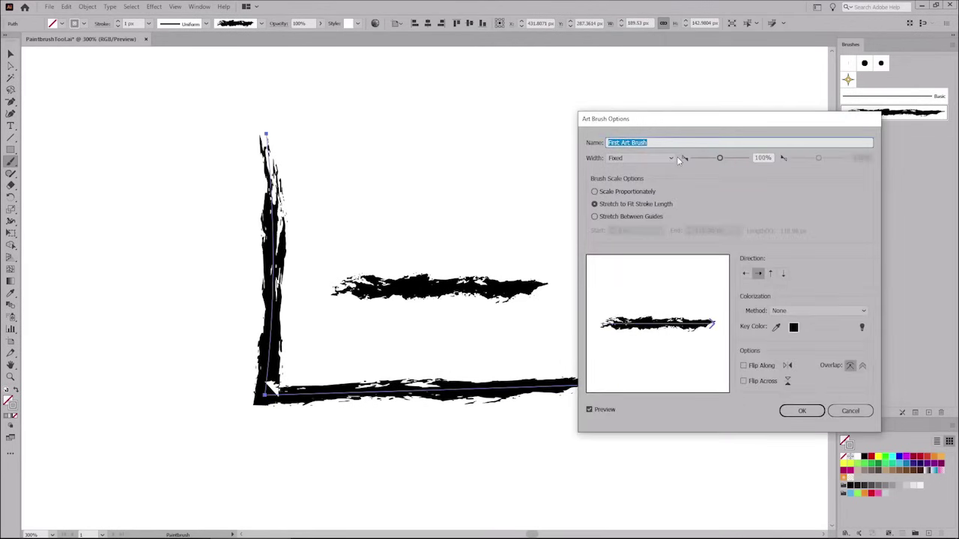
mouse_move(720, 161)
left_mouse_down()
mouse_move(731, 159)
mouse_move(712, 160)
left_mouse_up()
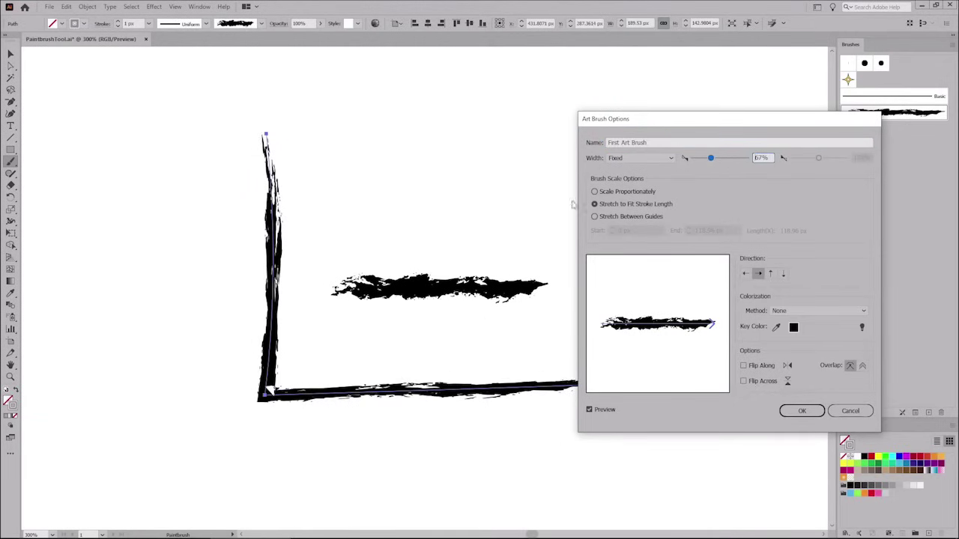
left_click(666, 161)
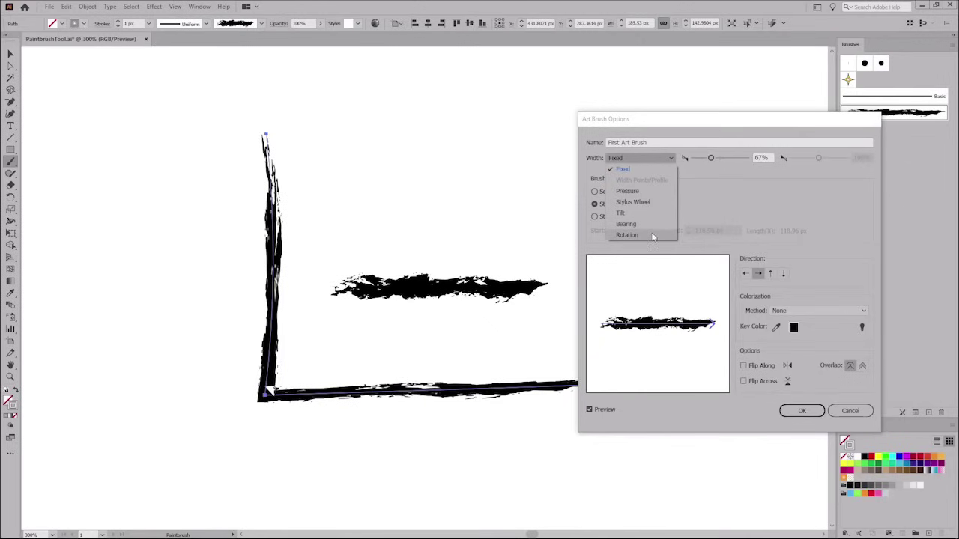
left_click(678, 160)
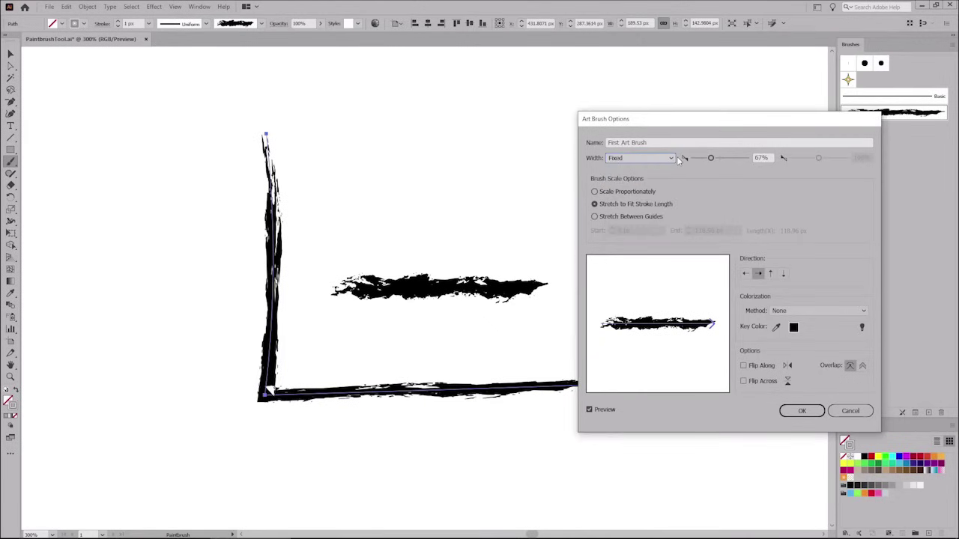
Try Scale Proportionately and Stretch Between Guides starting at about 59 px on the art brush, returning to Stretch to Fit Stroke Length
left_click(595, 192)
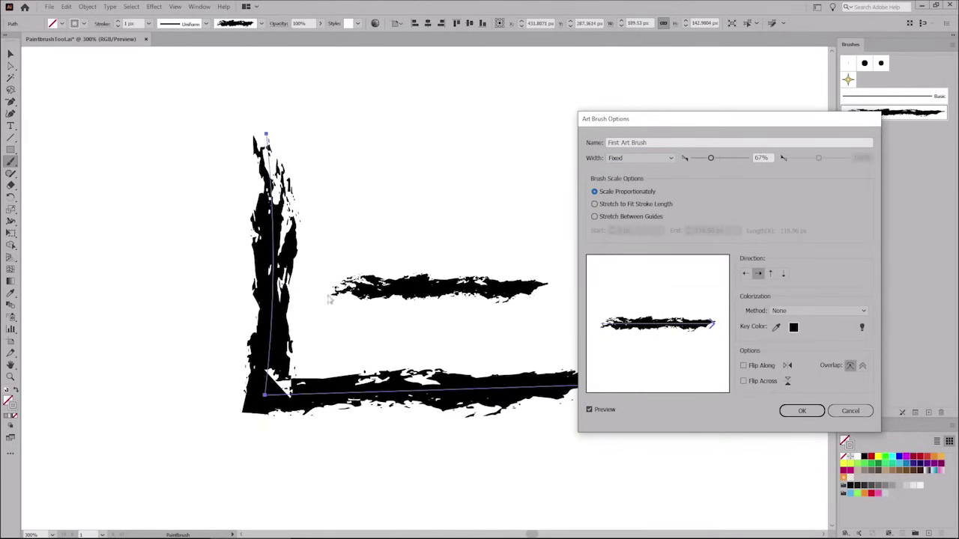
left_click(594, 204)
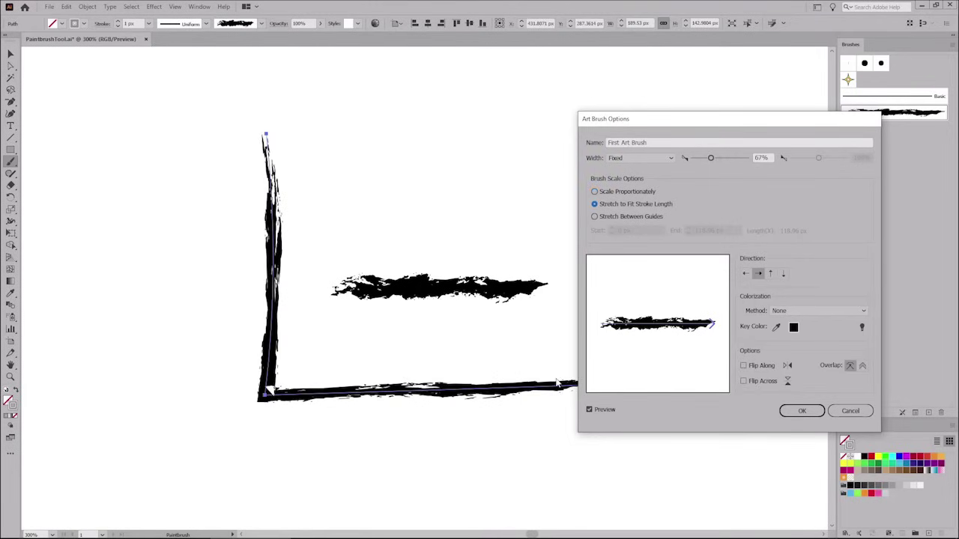
left_click(595, 217)
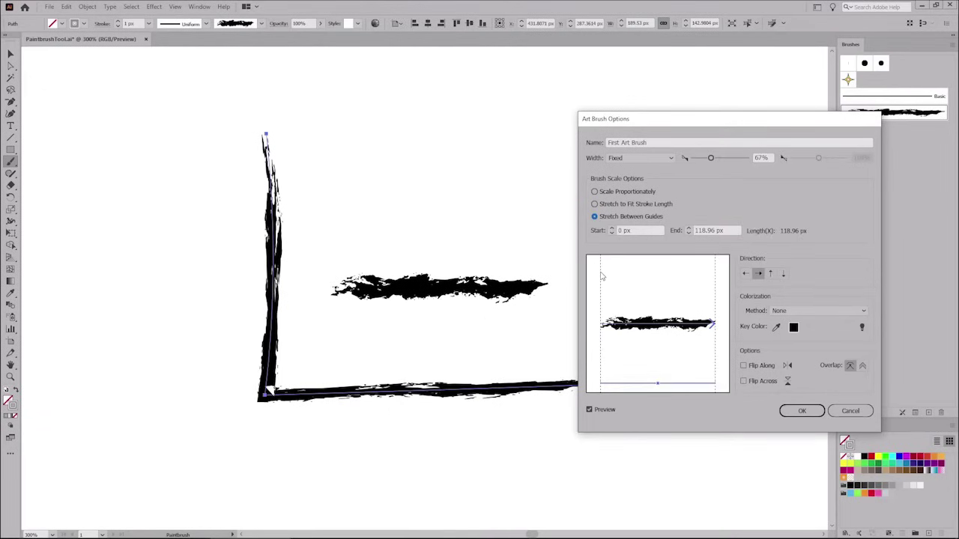
left_click_drag(601, 276, 660, 275)
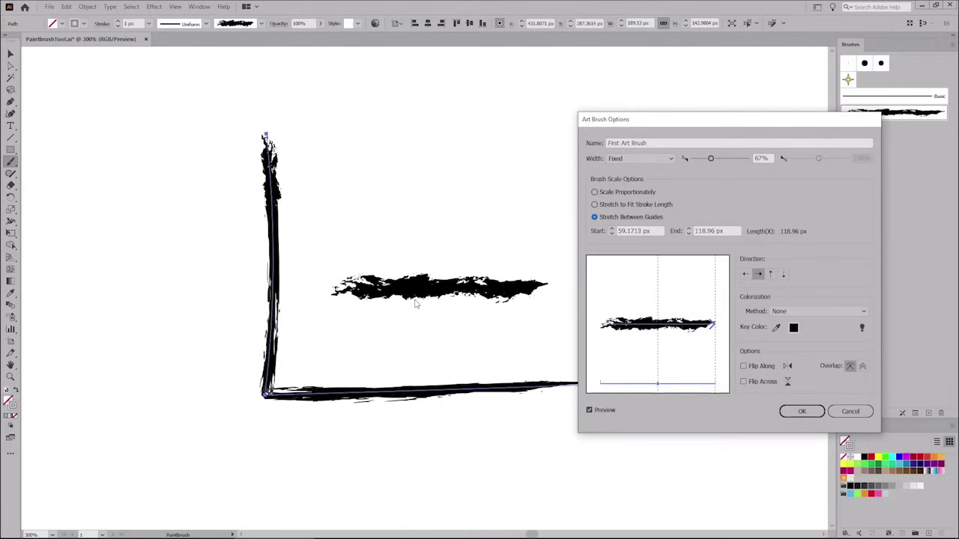
left_click(595, 205)
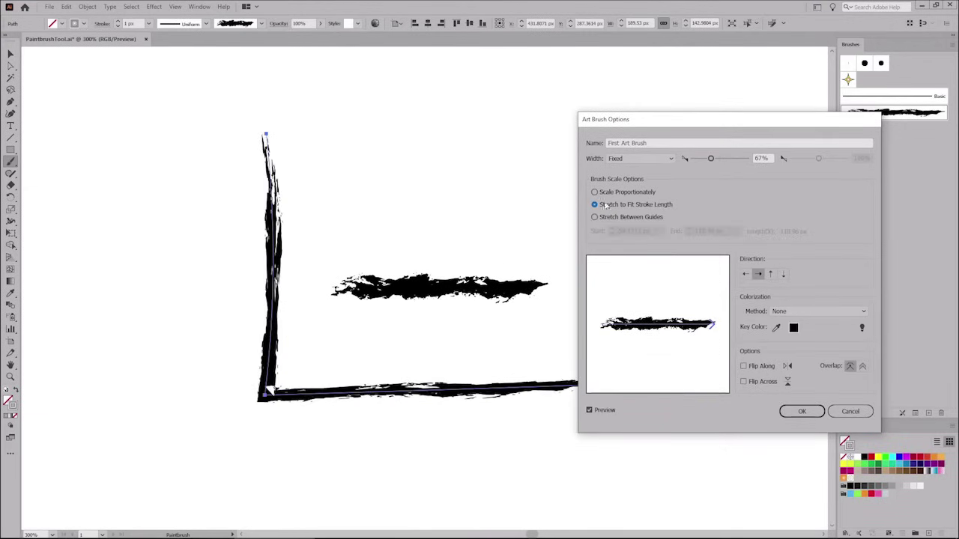
Reset the art brush's width to 100% and try the top-to-bottom stroke direction before restoring left-to-right
left_click_drag(764, 158, 720, 165)
type("100")
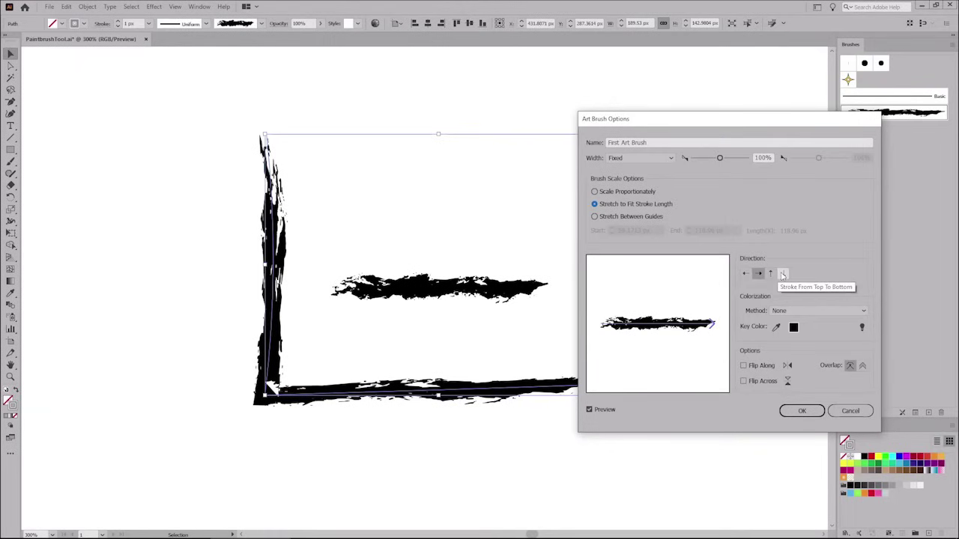
left_click(783, 277)
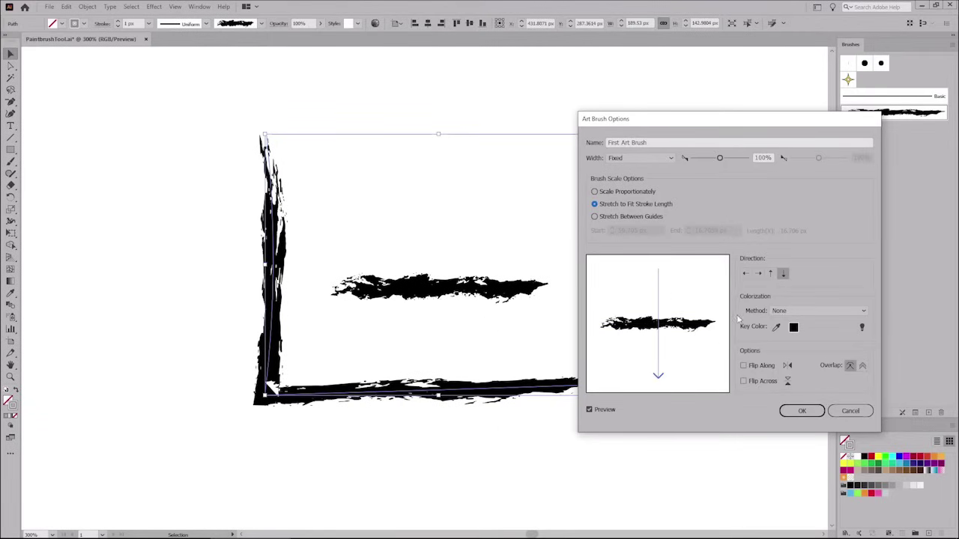
left_click(759, 275)
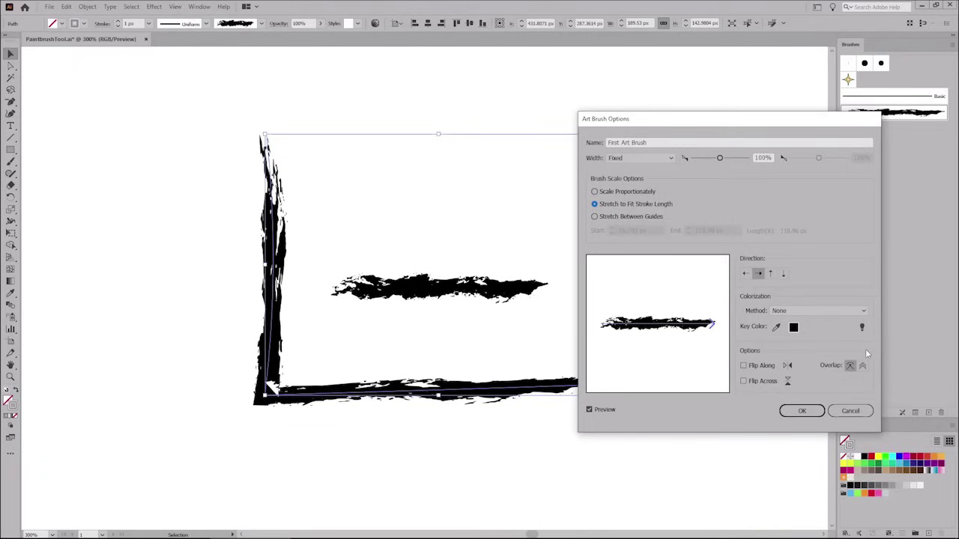
Try the Flip Along and Flip Across options on the First Art Brush, leaving both off
left_click(744, 365)
left_click(743, 365)
left_click(744, 382)
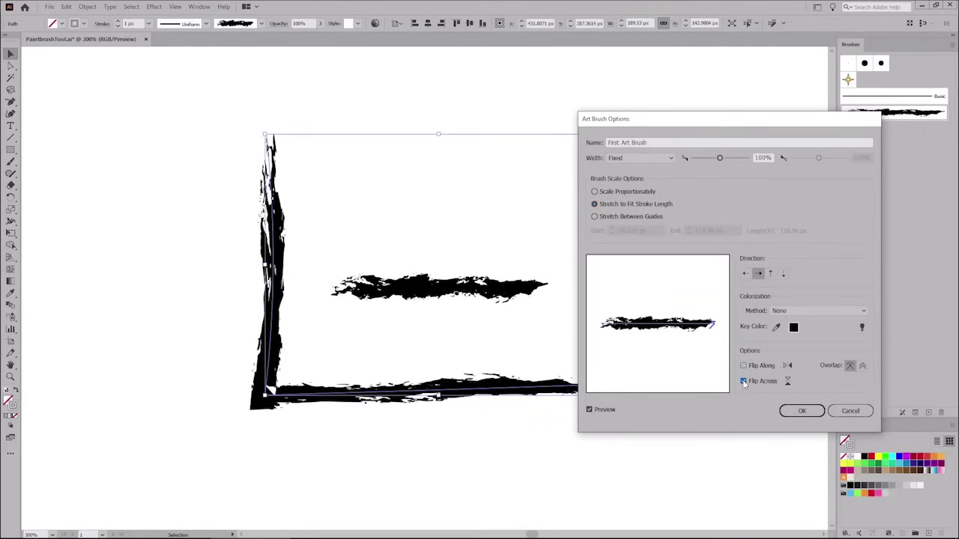
left_click(744, 382)
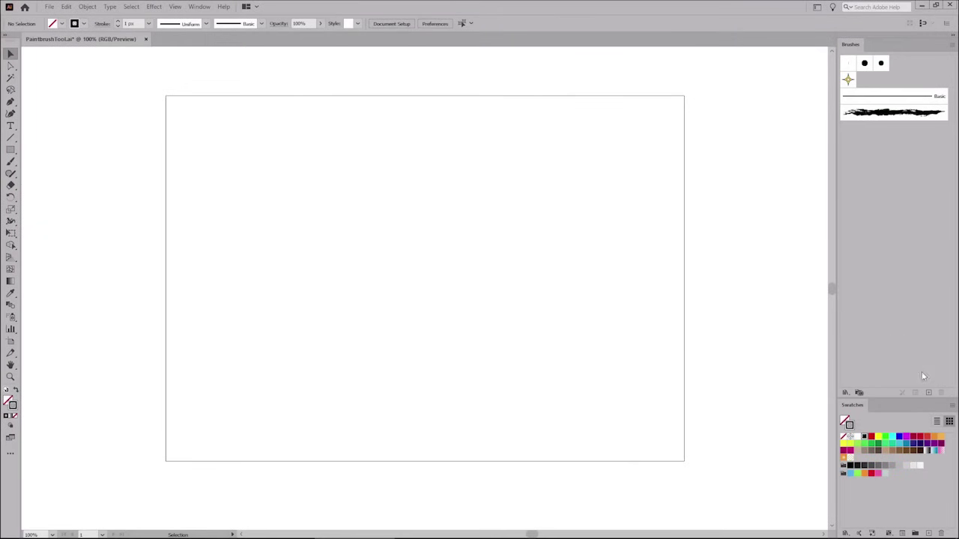
Create a Round Point bristle brush with the default settings, adding "First" to its name
left_click(928, 393)
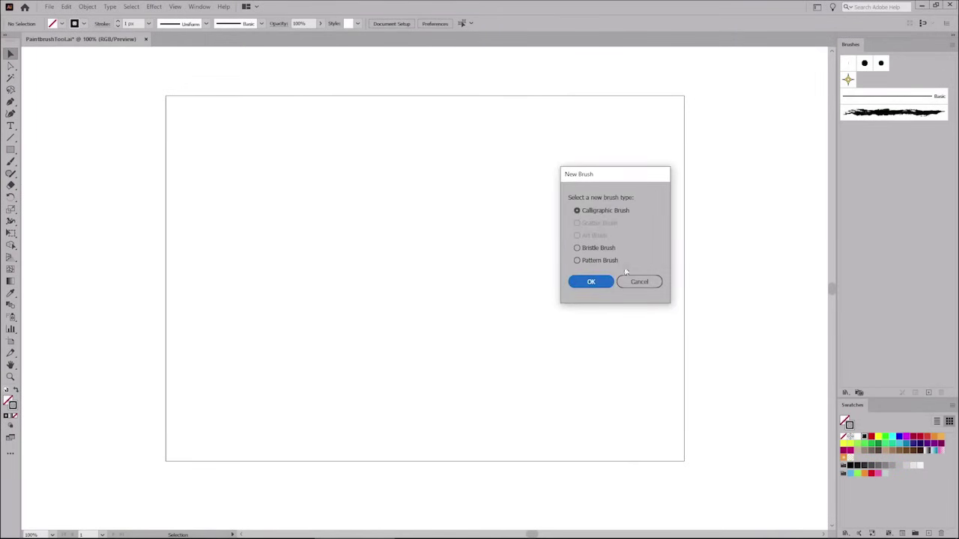
left_click(598, 250)
left_click(592, 282)
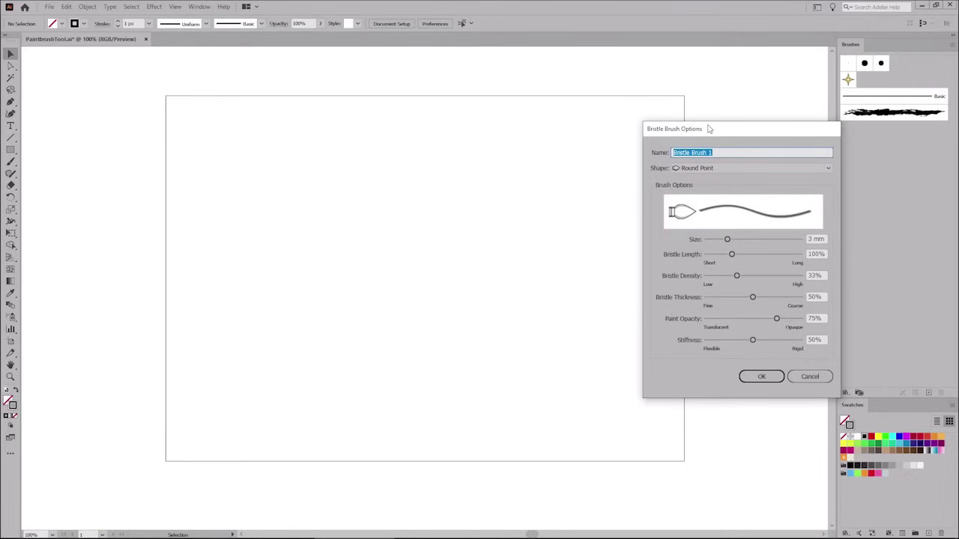
left_click(710, 153)
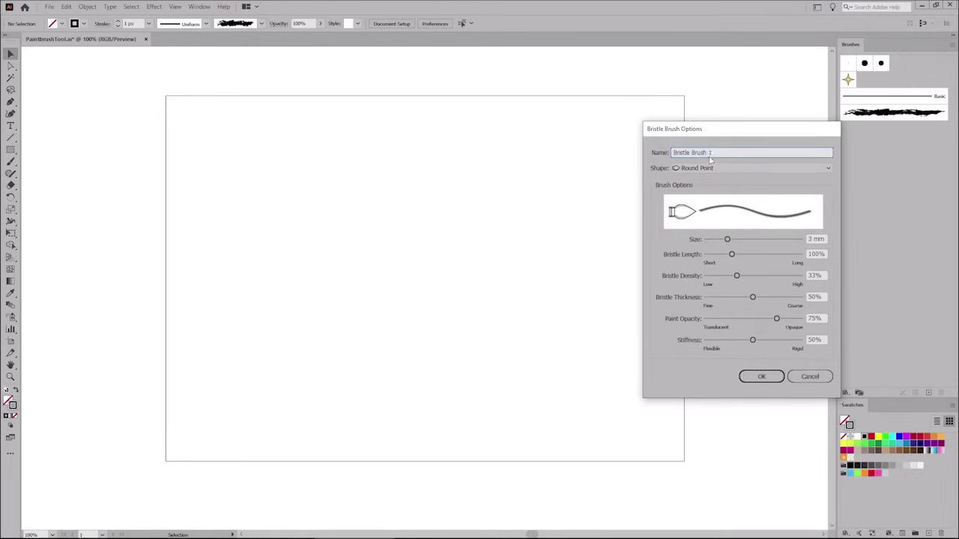
type("First")
left_click(750, 375)
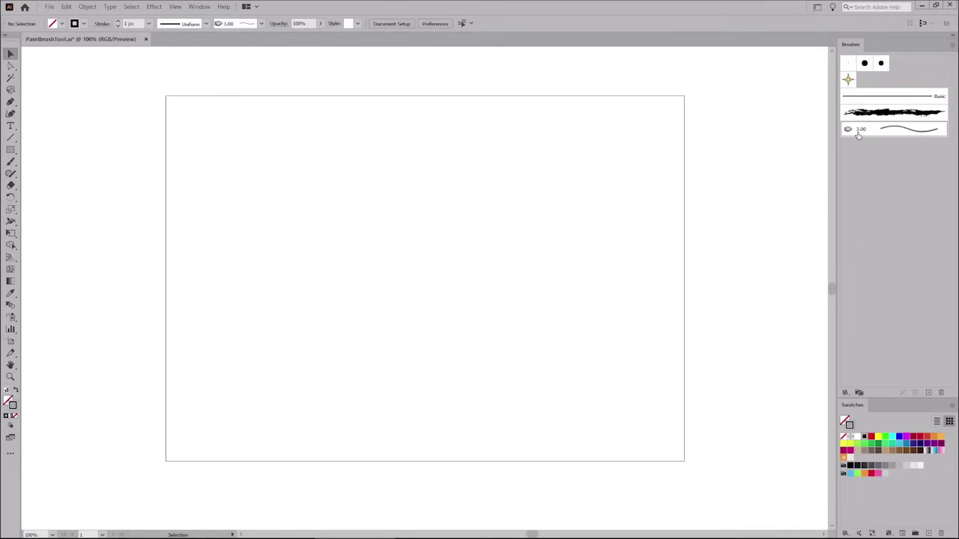
Paint a diagonal stroke about 434 by 415 px across the artboard with the First Bristle Brush
left_click(11, 163)
left_click_drag(292, 404, 303, 398)
left_click_drag(347, 360, 558, 150)
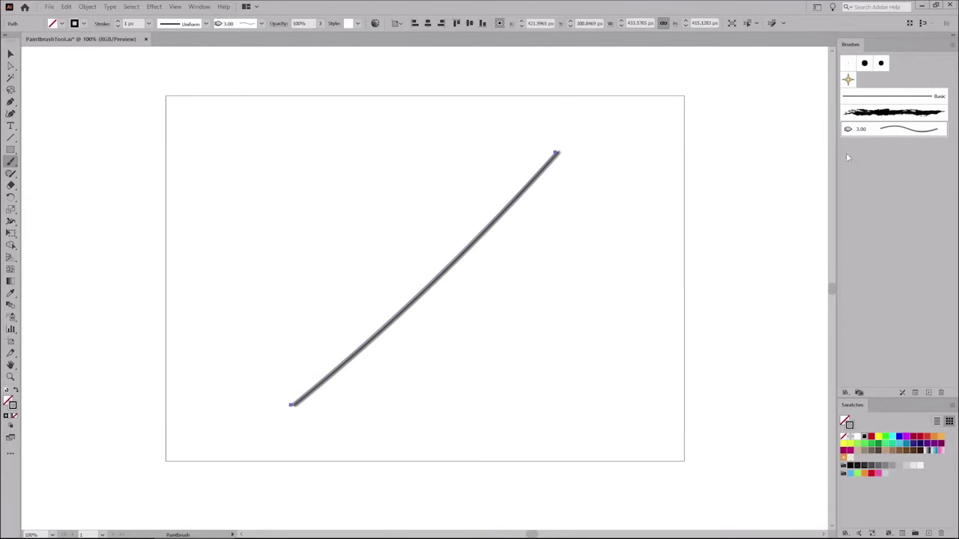
Try the Flat Fan shape on the First Bristle Brush, settling on Round Fan
double_click(855, 131)
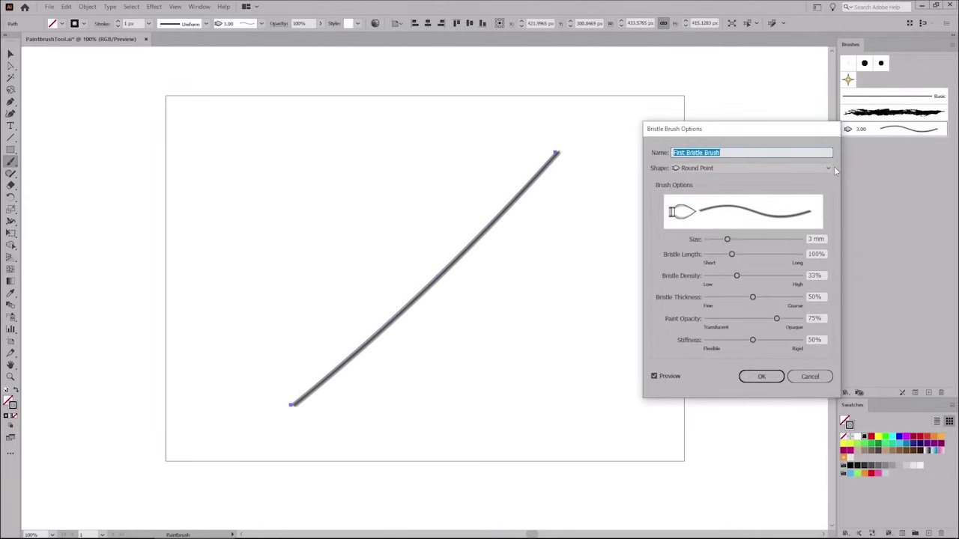
left_click(830, 169)
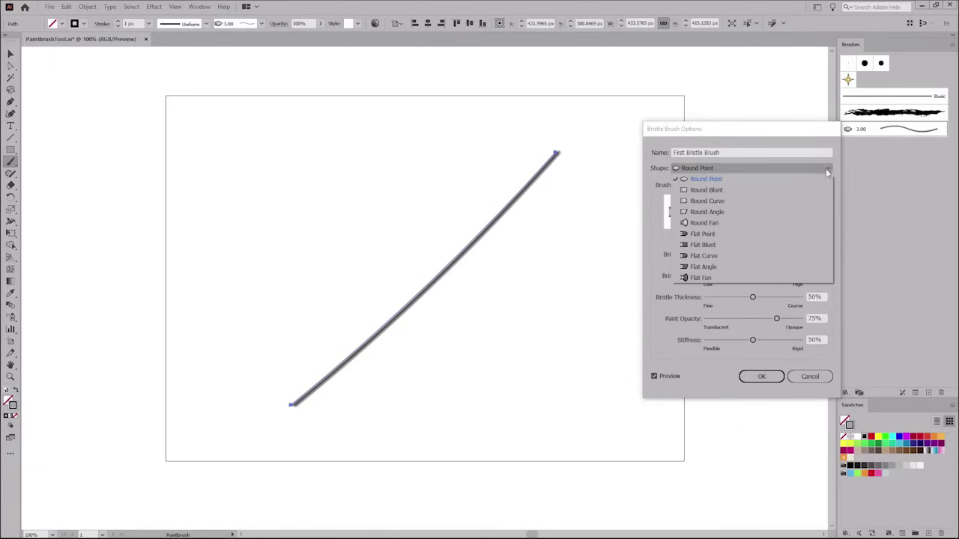
left_click(697, 278)
left_click(824, 169)
left_click(721, 223)
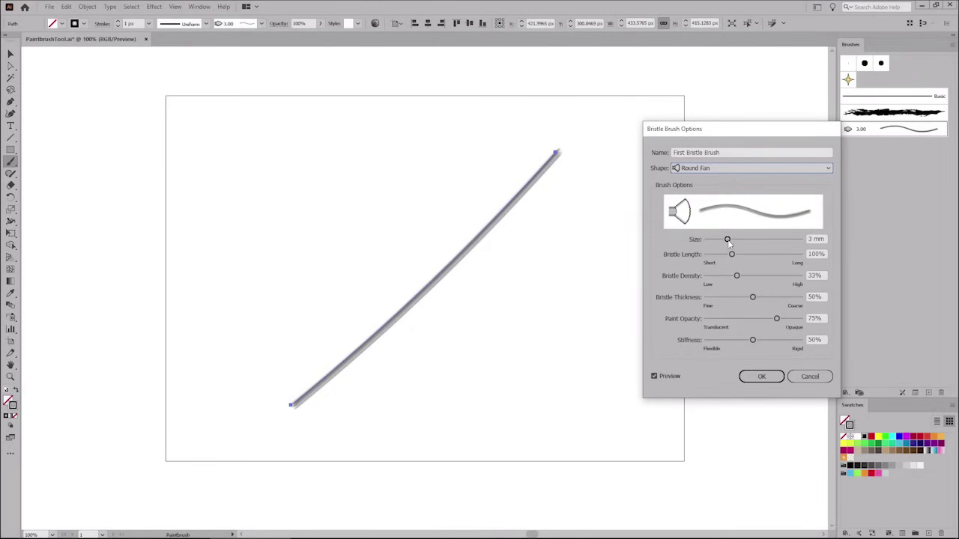
Set the bristle brush to size 6.11 mm, length 81%, density 46%, thickness 35%, opacity 68% and stiffness 31%, and choose a stroke colour swatch
mouse_move(727, 240)
left_mouse_down()
mouse_move(761, 241)
mouse_move(734, 256)
mouse_move(752, 256)
mouse_move(727, 257)
mouse_move(750, 278)
left_mouse_up()
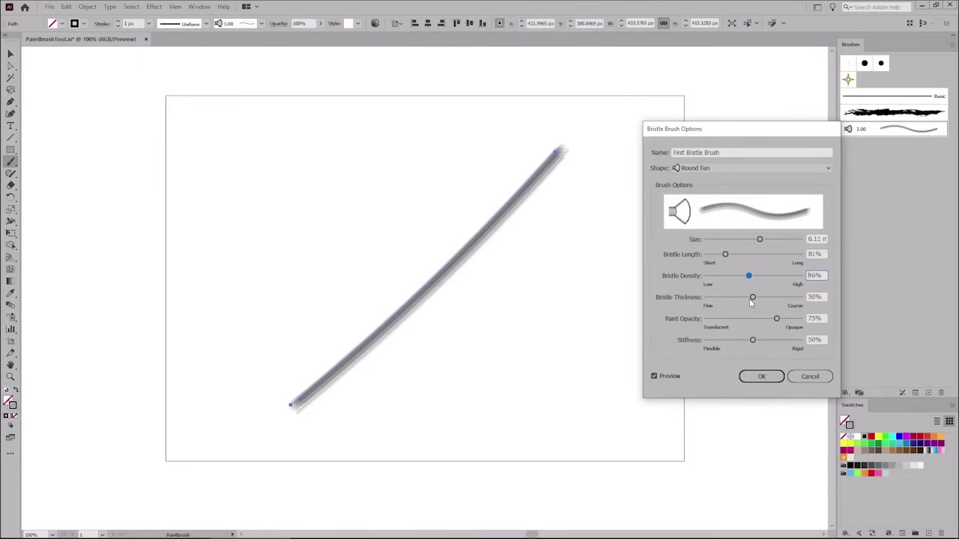
mouse_move(753, 299)
left_mouse_down()
mouse_move(778, 299)
mouse_move(739, 297)
mouse_move(740, 320)
mouse_move(771, 320)
mouse_move(760, 342)
mouse_move(772, 342)
mouse_move(735, 342)
left_mouse_up()
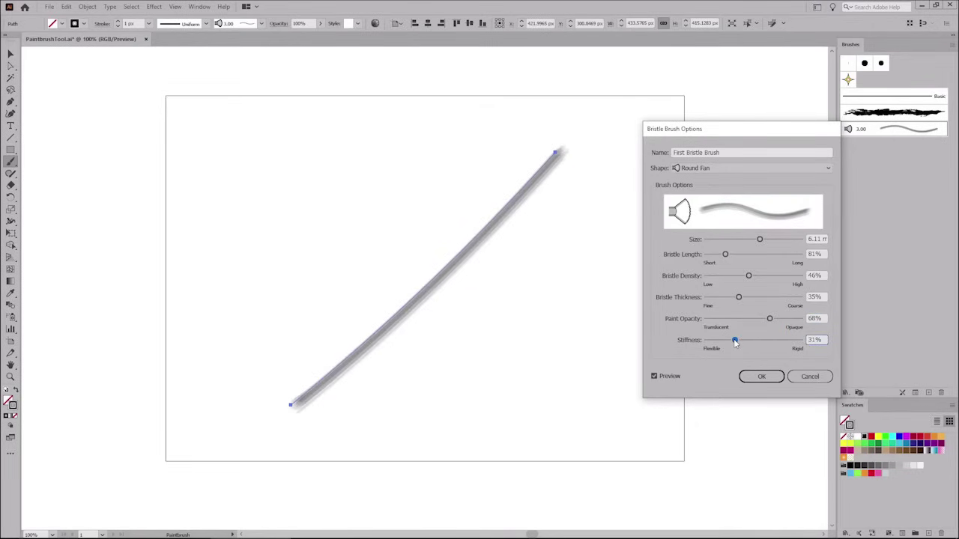
left_click(757, 377)
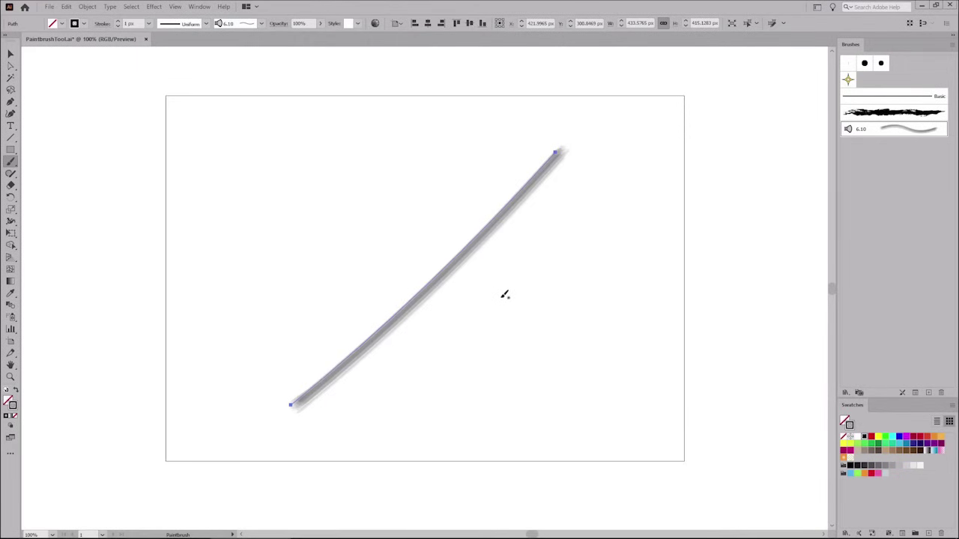
left_click(83, 24)
left_click(97, 49)
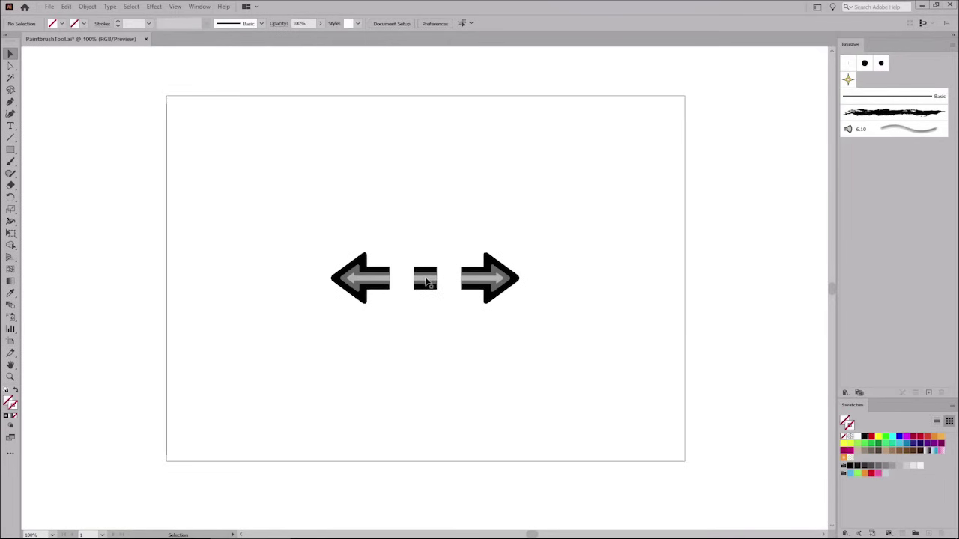
Create a pattern brush from the square segment between the two arrows with default settings, adding "First" to its name
left_click(427, 282)
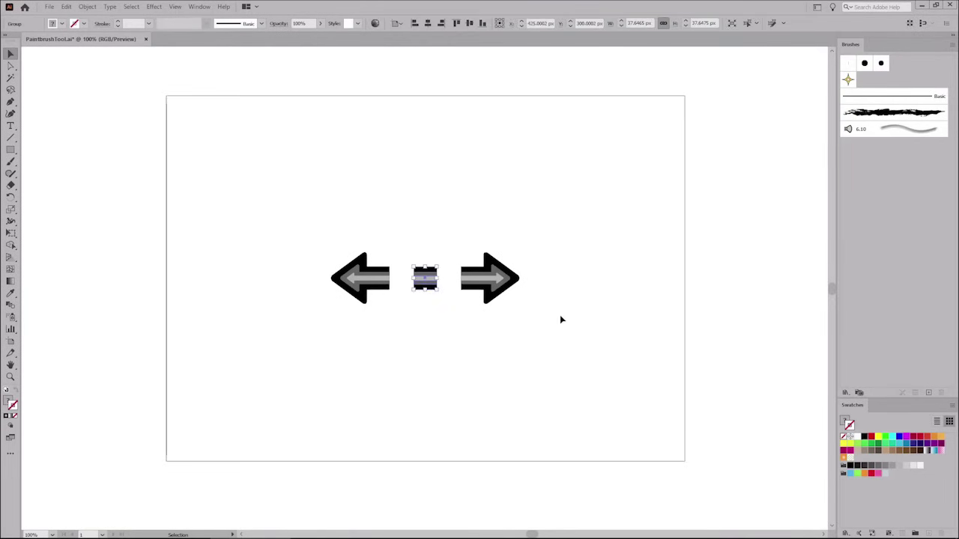
left_click(930, 393)
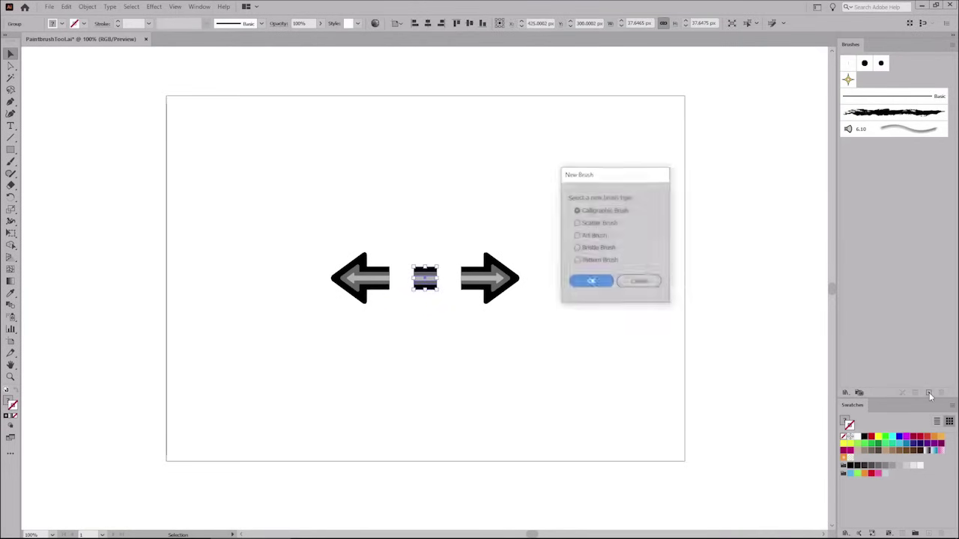
left_click(599, 260)
left_click(592, 282)
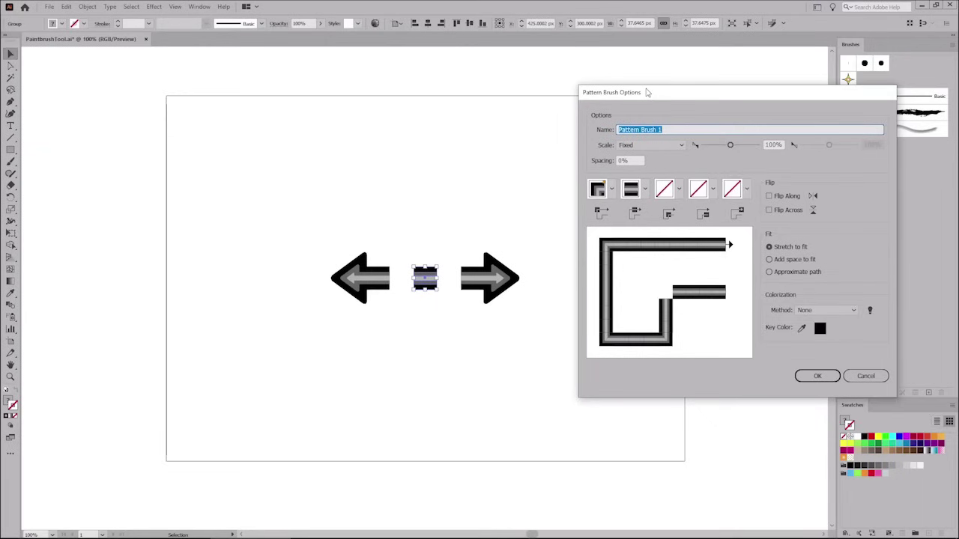
left_click(665, 129)
type("First")
left_click(818, 375)
left_click(791, 168)
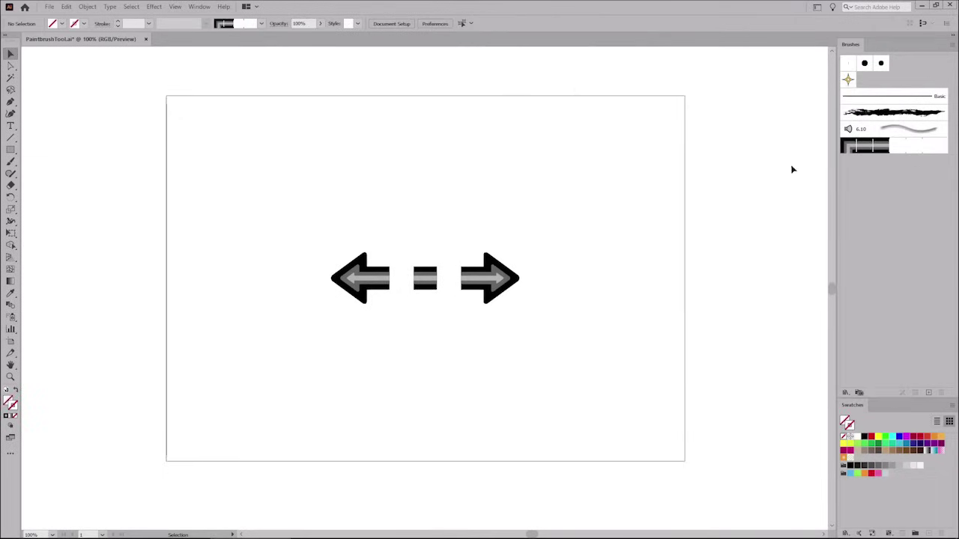
Paint an L-shaped stroke about 382 by 294 px with the First Pattern Brush and open the brush's options with Preview on
left_click(891, 154)
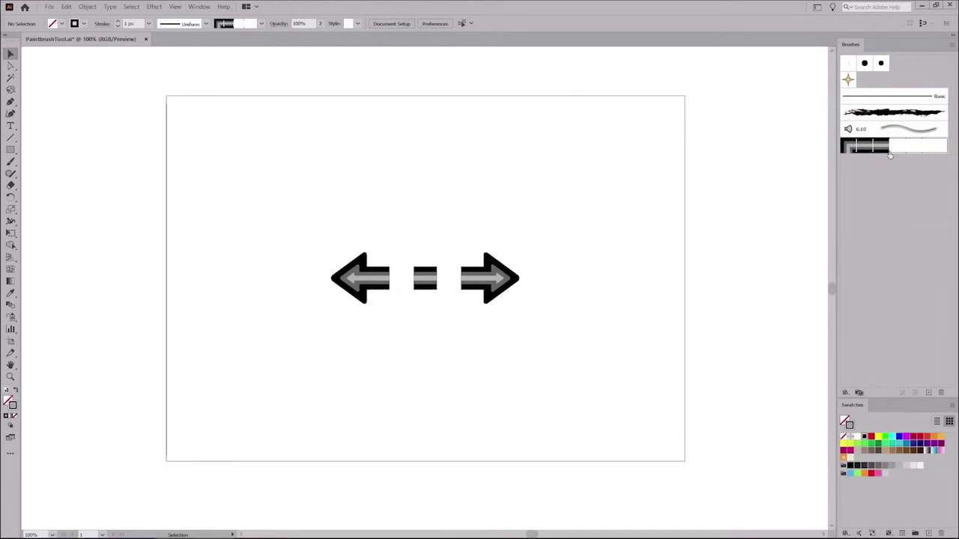
left_click(11, 161)
mouse_move(269, 369)
left_mouse_down()
mouse_move(275, 192)
mouse_move(511, 188)
left_mouse_up()
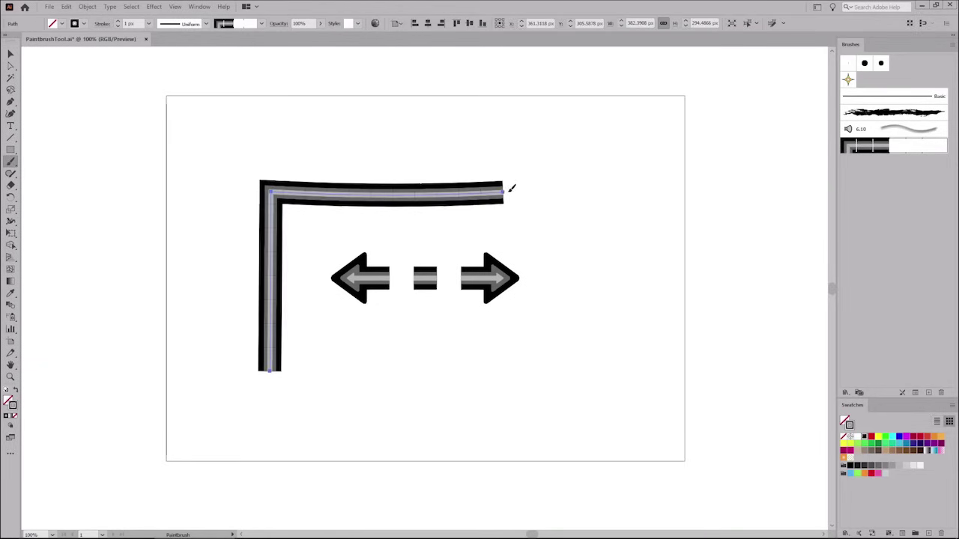
double_click(889, 149)
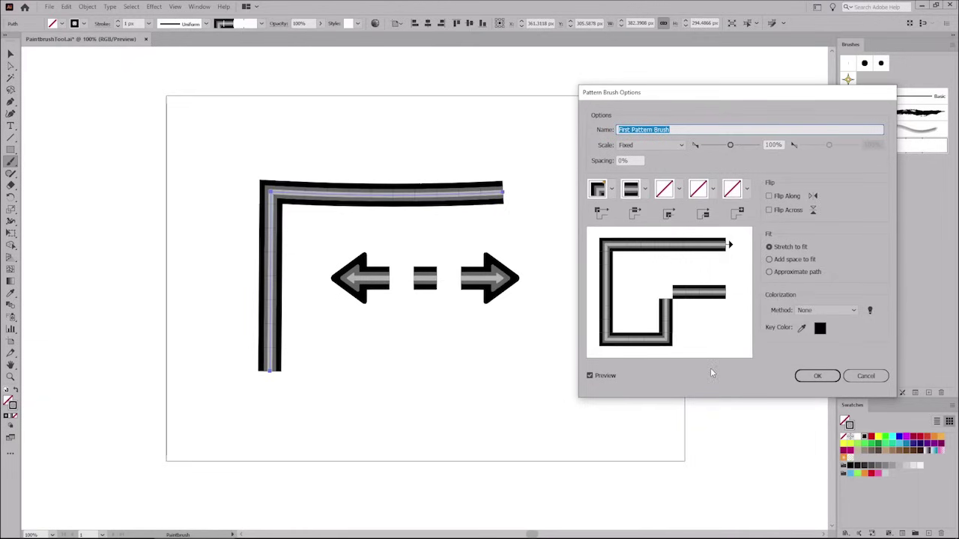
left_click(590, 376)
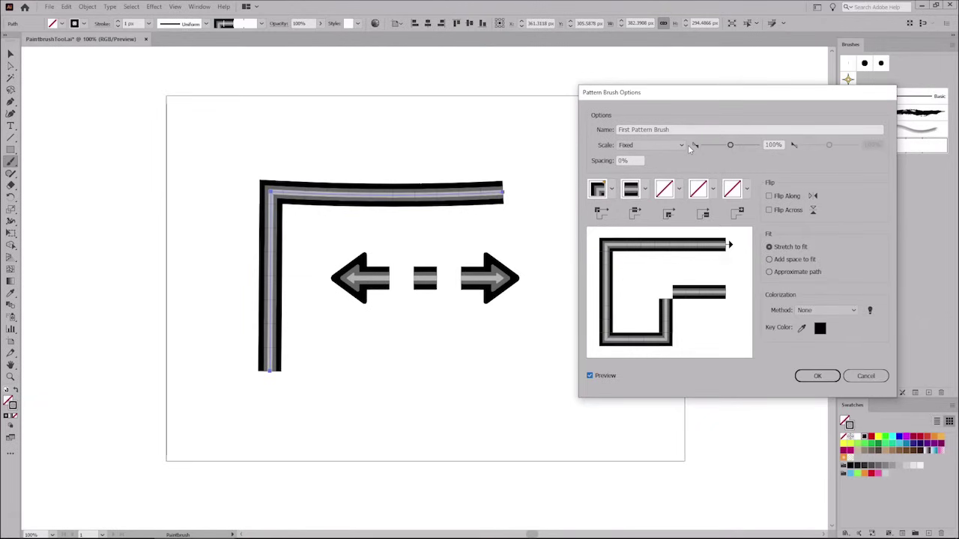
Try a 69% scale on the pattern brush, restore 100%, and review the scale methods while keeping Fixed
left_click(732, 146)
mouse_move(733, 147)
left_mouse_down()
mouse_move(745, 149)
mouse_move(721, 146)
left_mouse_up()
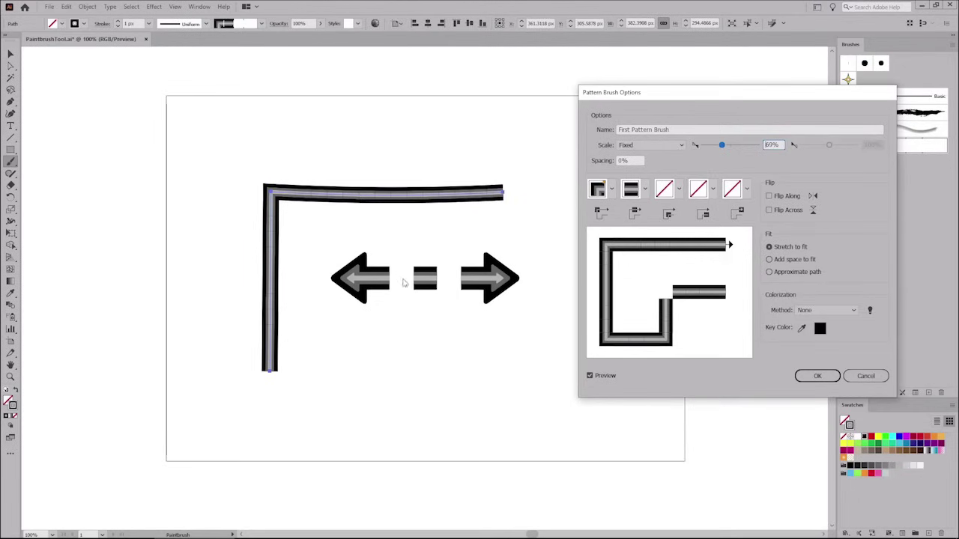
double_click(770, 145)
type("100")
key("Tab")
left_click(681, 146)
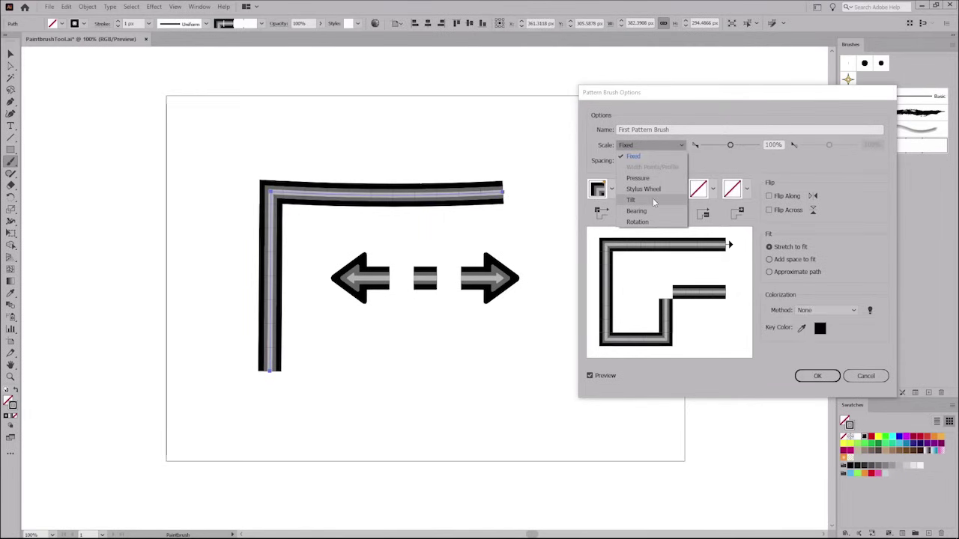
left_click(690, 149)
Try 20% spacing between the pattern brush's tiles, returning it to 0%
left_click(627, 160)
type("20")
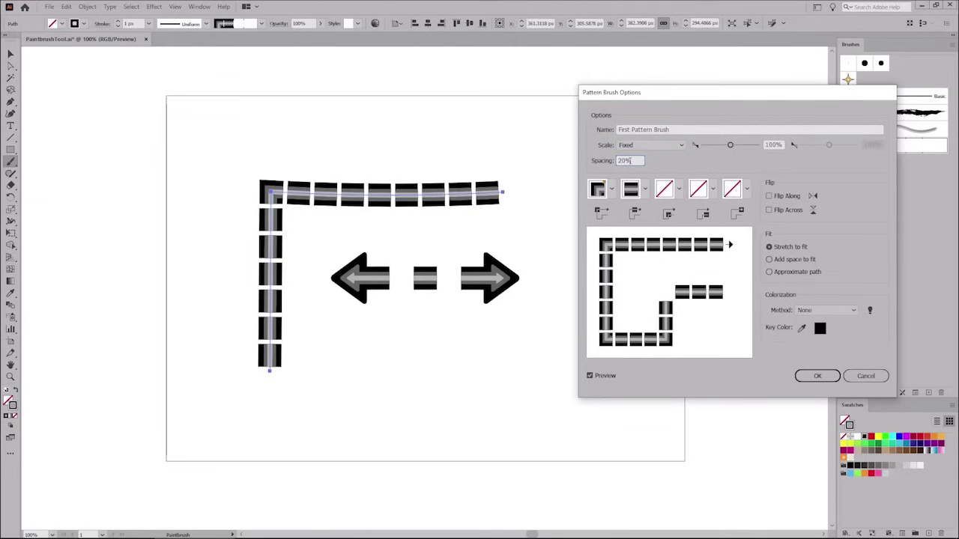
key("shift+Down")
key("shift+Down")
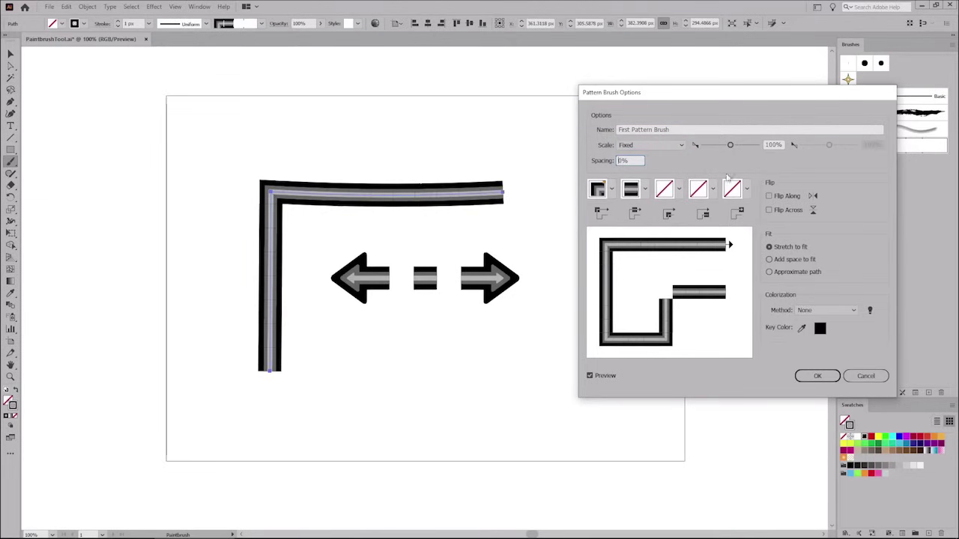
Try the Flip Along and Flip Across options on the pattern brush, leaving both off
left_click(770, 196)
left_click(770, 212)
left_click(770, 212)
Try Add space to fit, set the pattern brush's fit to Approximate path, and leave its colorization method at None
left_click(770, 259)
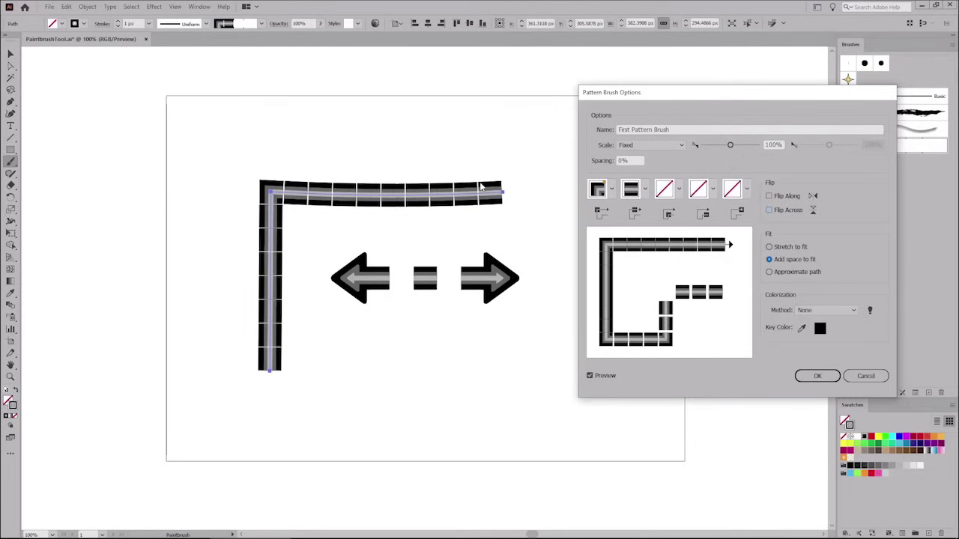
left_click(769, 272)
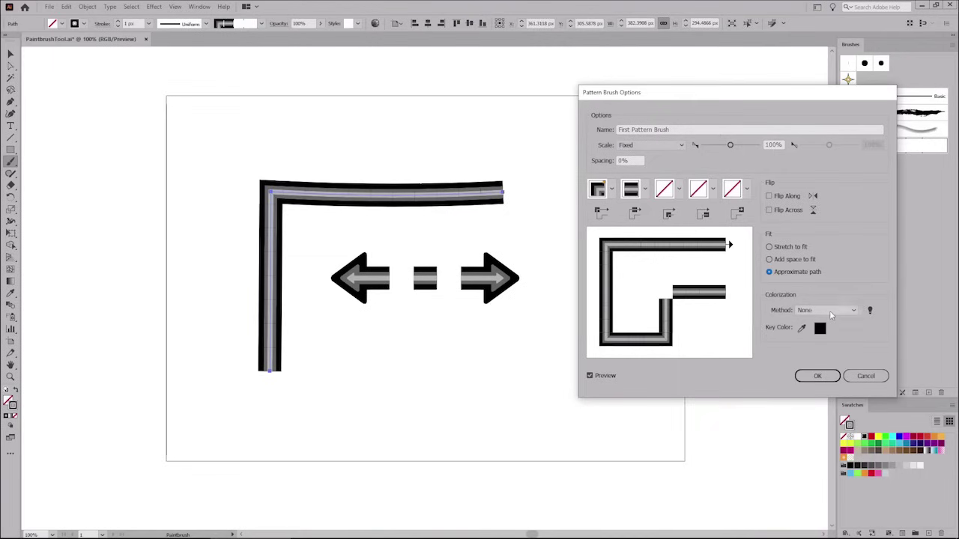
left_click(852, 310)
left_click(854, 314)
Review the side and outer corner tile choices and assign an auto-generated corner to the inner corner tile
left_click(646, 194)
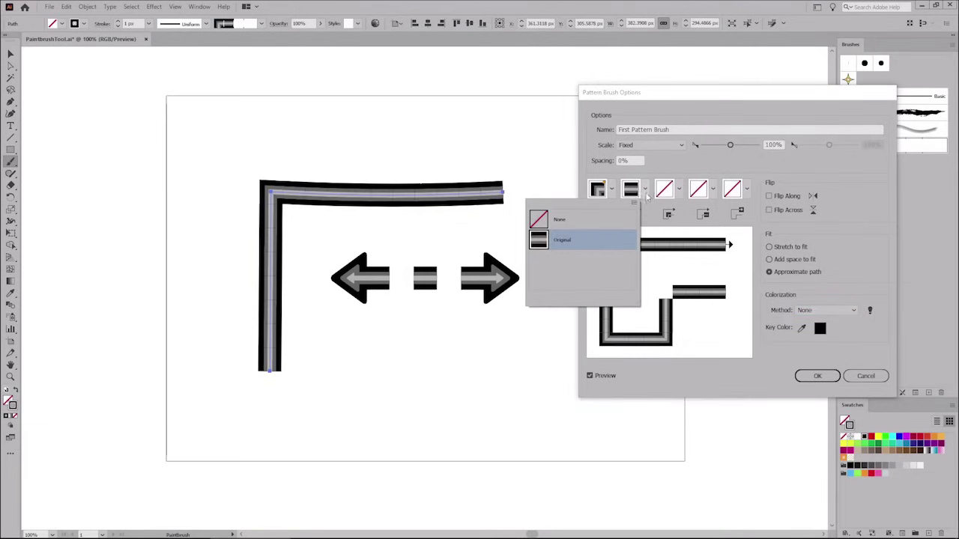
left_click(613, 191)
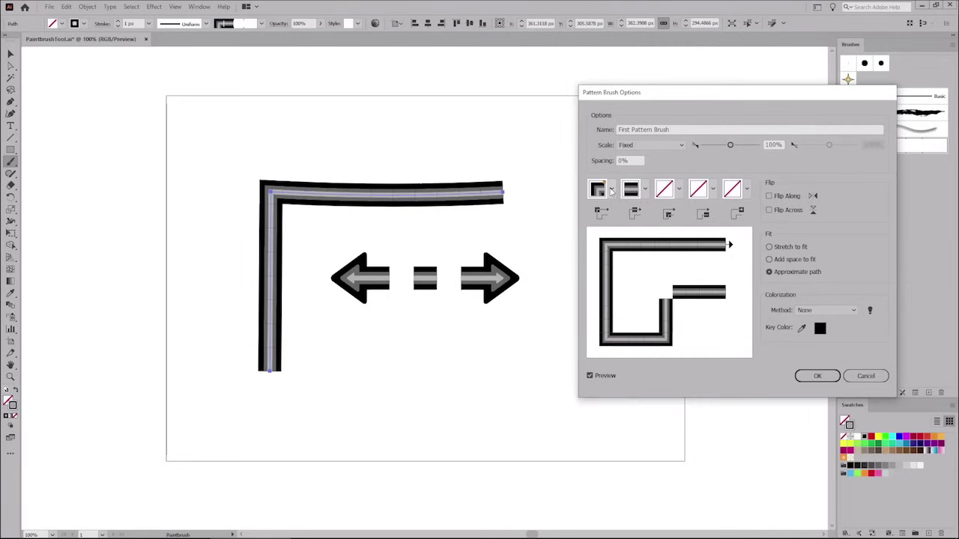
left_click(613, 191)
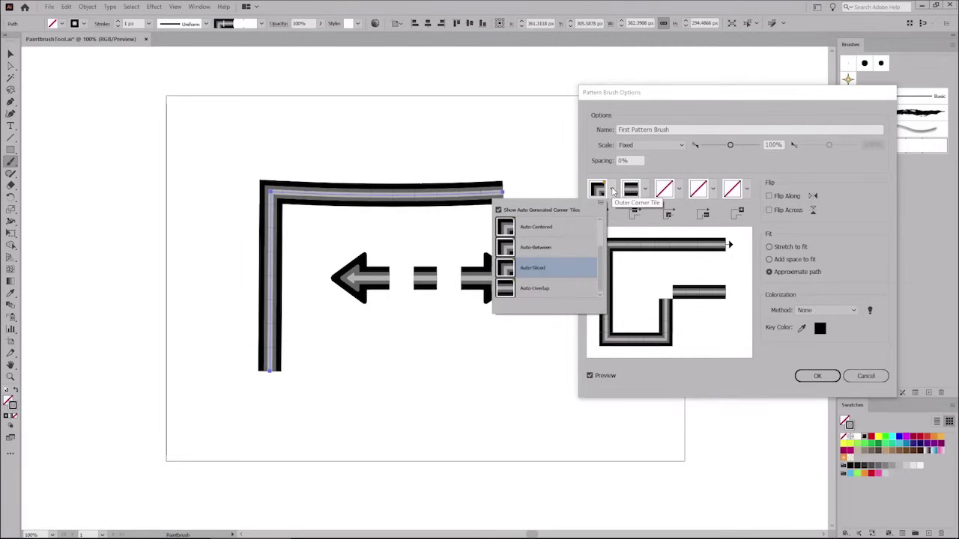
left_click(681, 192)
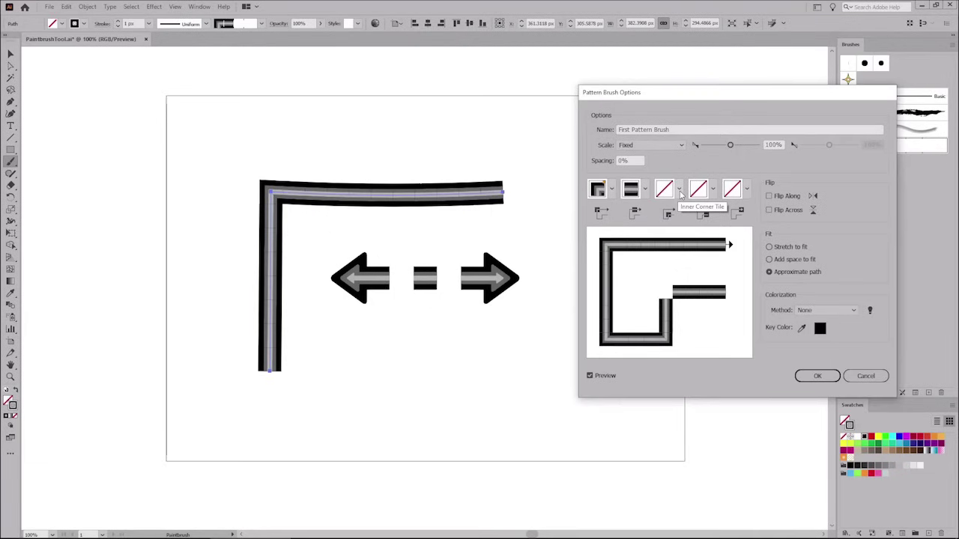
left_click(680, 193)
left_click(614, 267)
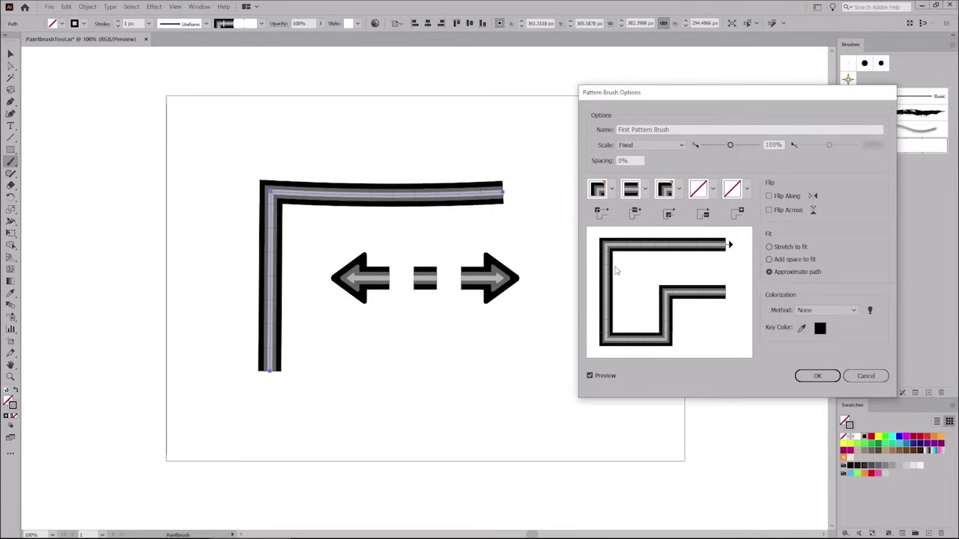
Review the start and end tile choices, leaving both empty, and apply the pattern brush changes
left_click(713, 191)
left_click(713, 191)
left_click(750, 192)
left_click(751, 193)
left_click(816, 376)
left_click(480, 293)
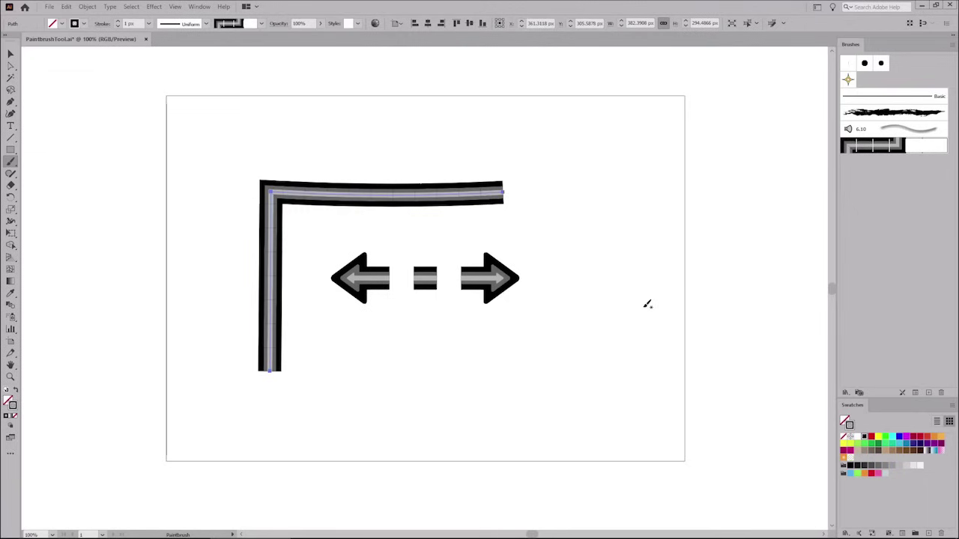
Save the left-pointing and right-pointing arrow groups as two new pattern swatches and deselect the artwork
key("v")
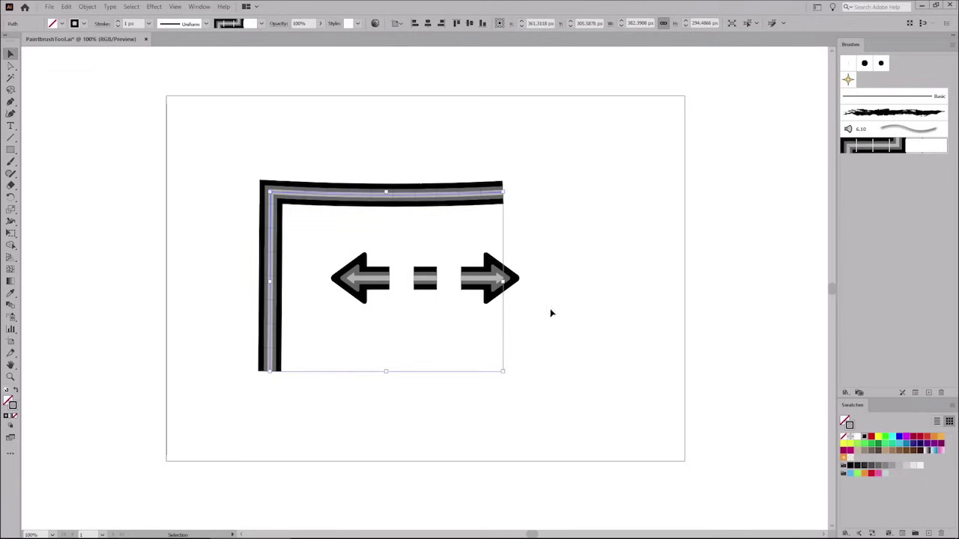
left_click(378, 288)
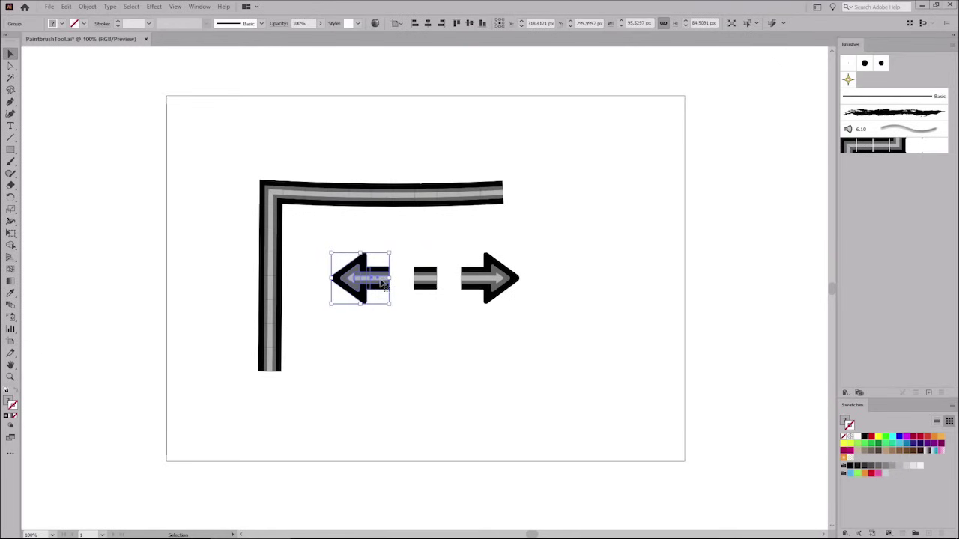
left_click_drag(384, 283, 915, 493)
left_click_drag(487, 284, 869, 493)
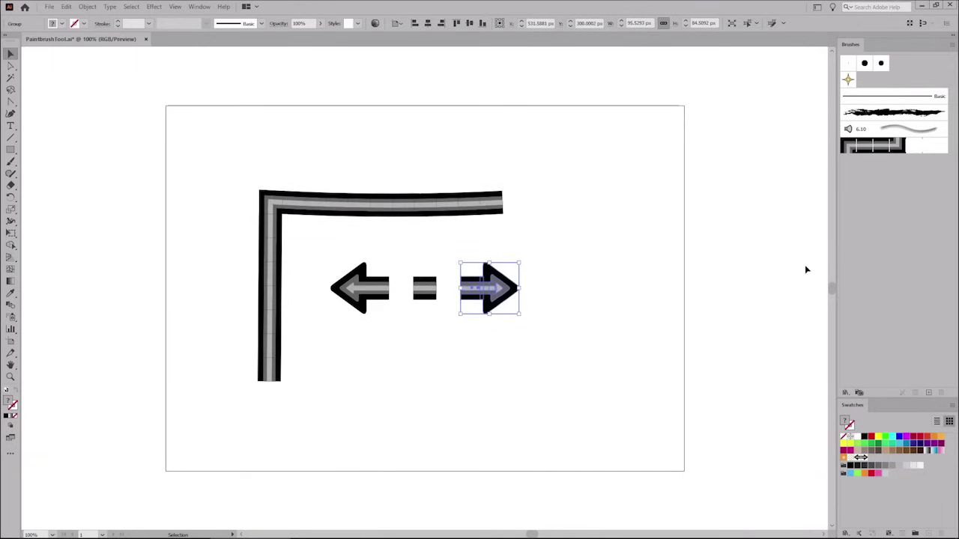
left_click(805, 264)
Assign New Pattern Swatch 1 as the pattern brush's start tile and New Pattern Swatch 2 as its end tile, applying the changes to existing strokes
double_click(914, 146)
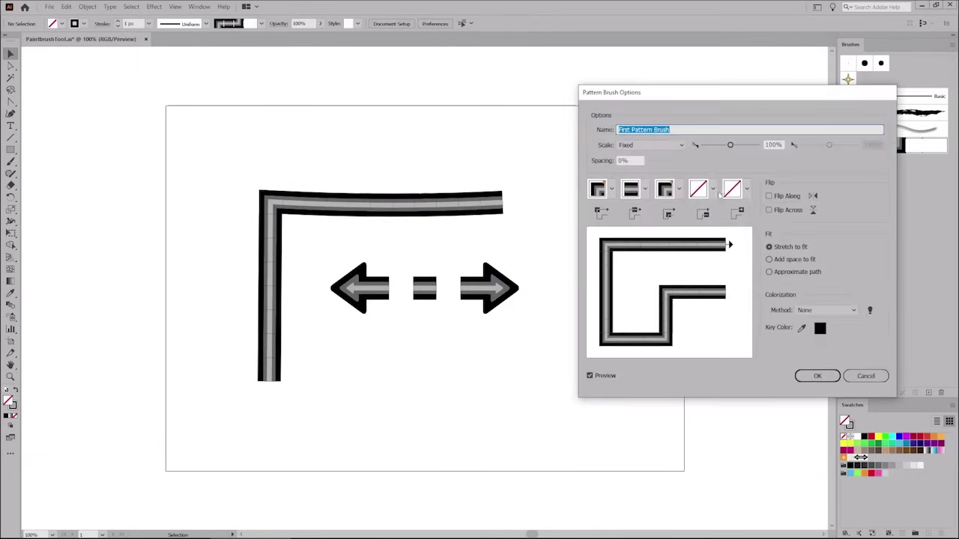
left_click(714, 191)
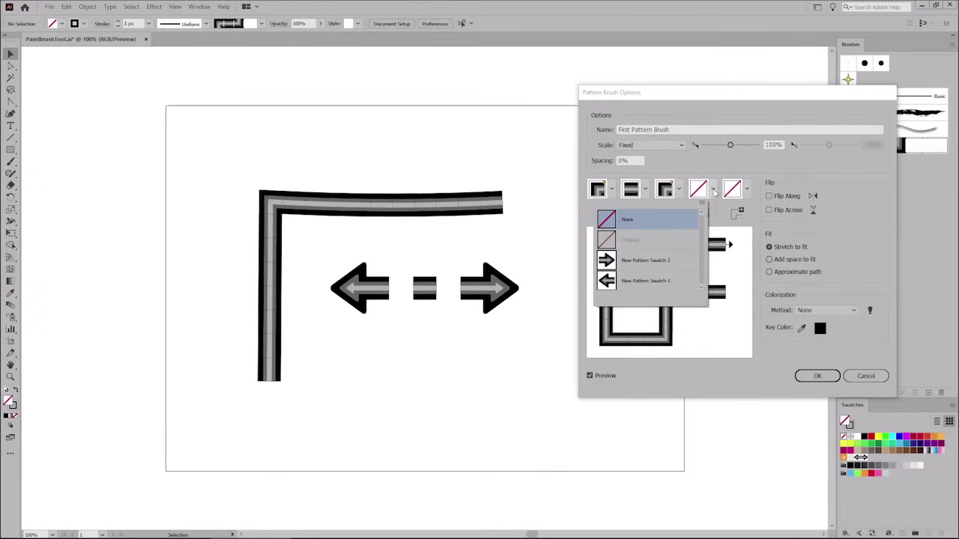
left_click(659, 279)
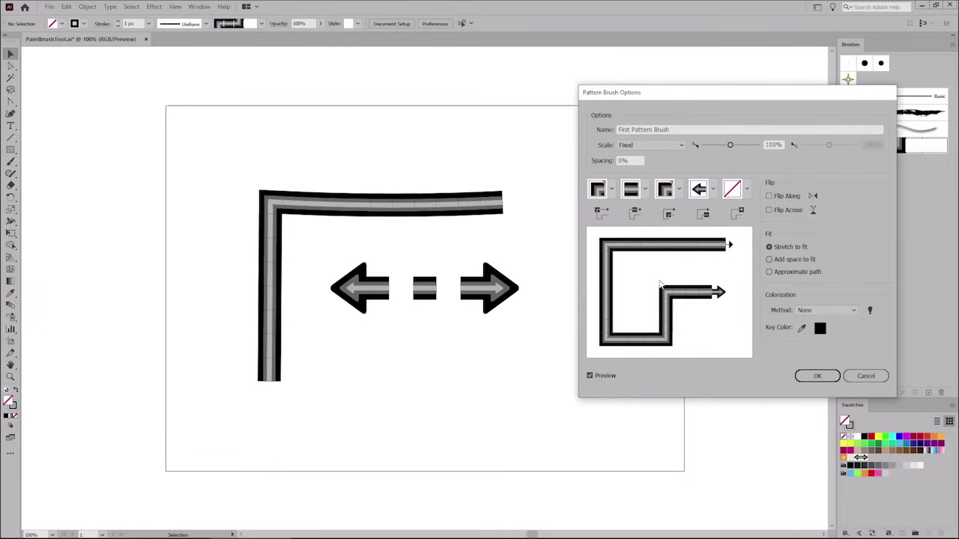
left_click(749, 192)
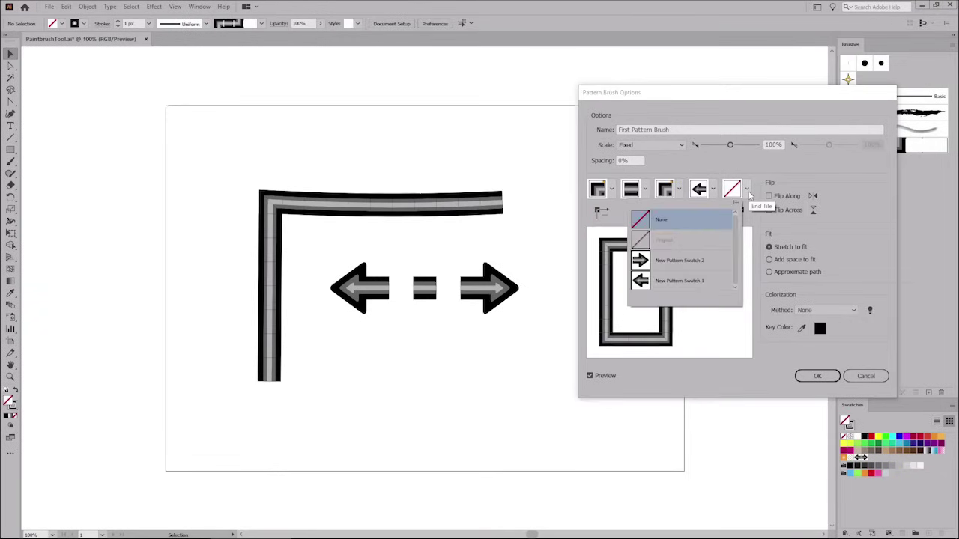
left_click(692, 260)
left_click(817, 377)
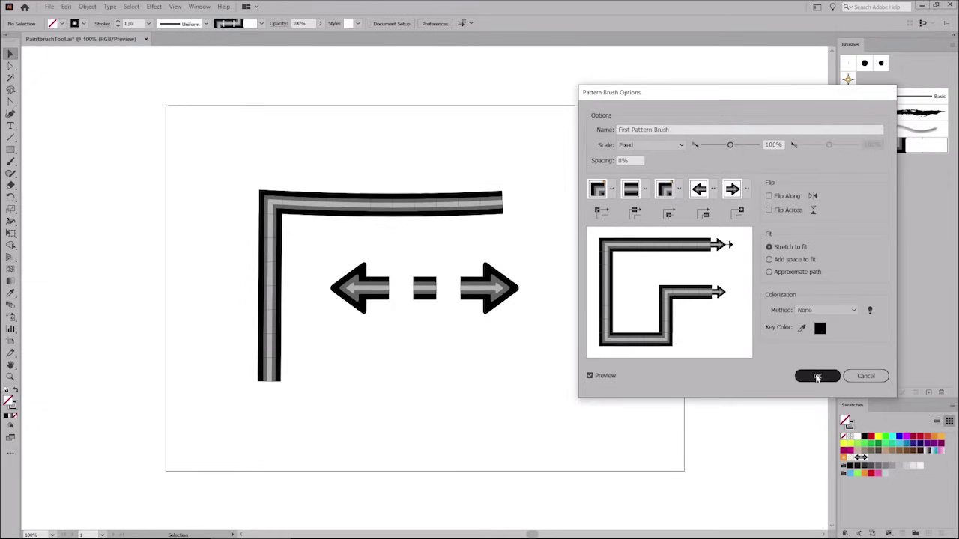
left_click(819, 381)
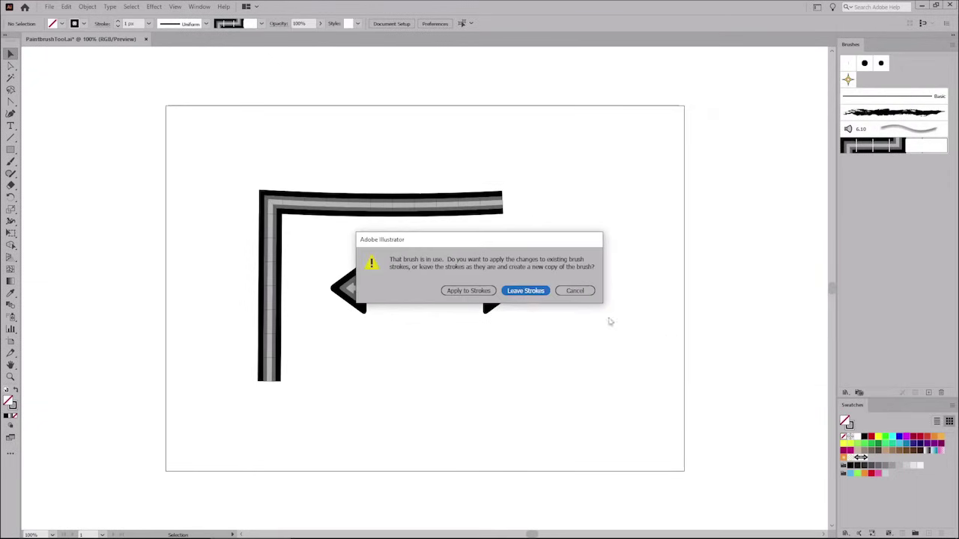
left_click(469, 291)
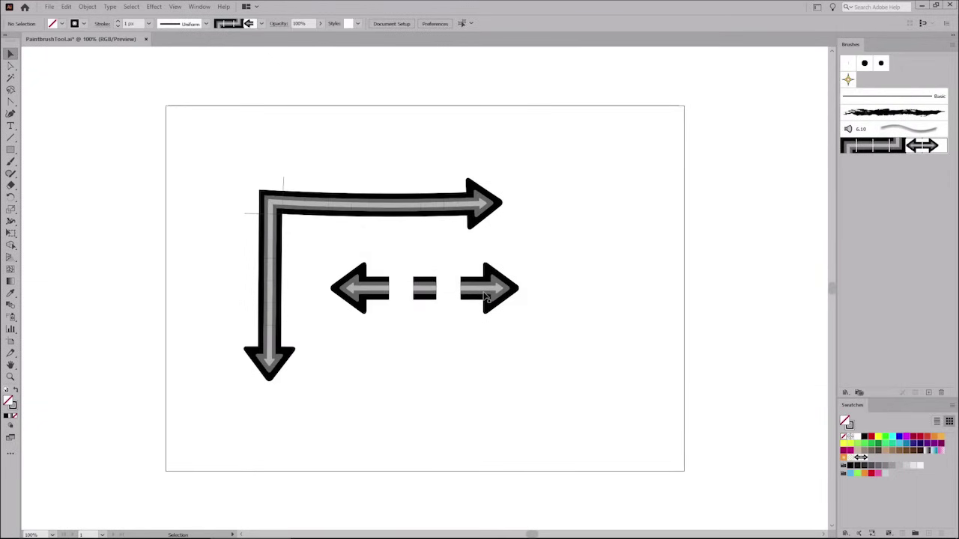
Delete the L-shaped brush stroke and paint three curved double-headed arrows around the centre artwork with the Paintbrush tool
left_click(453, 217)
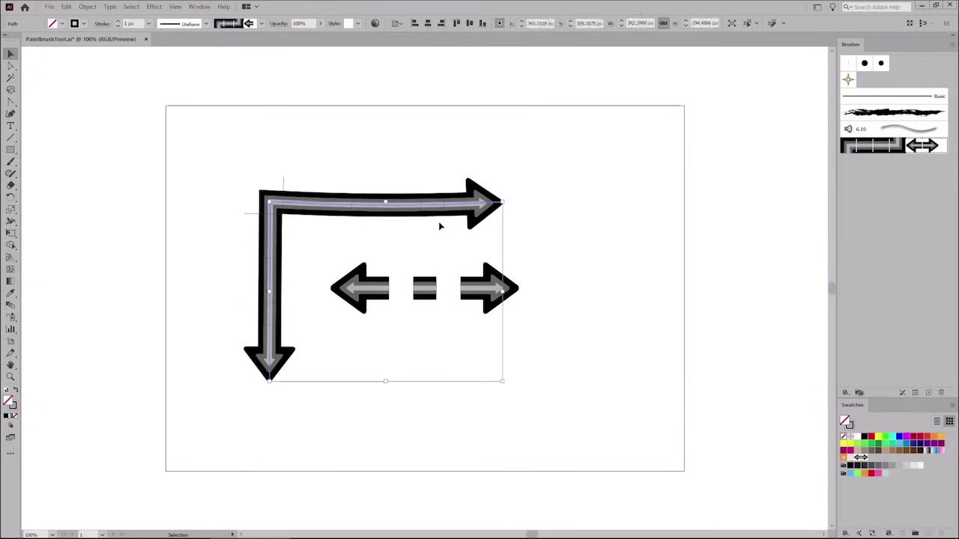
key("Delete")
left_click(11, 161)
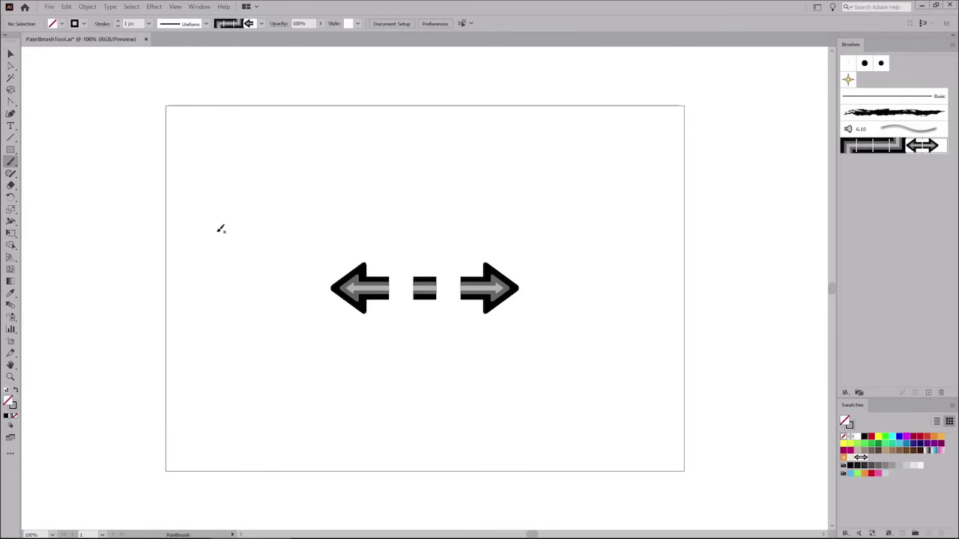
left_click_drag(579, 188, 487, 395)
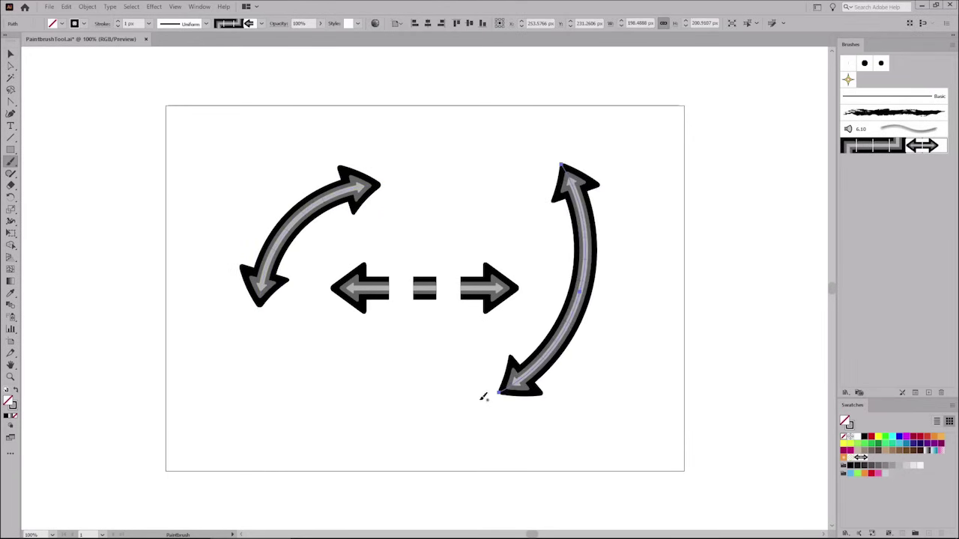
left_click_drag(279, 351, 487, 357)
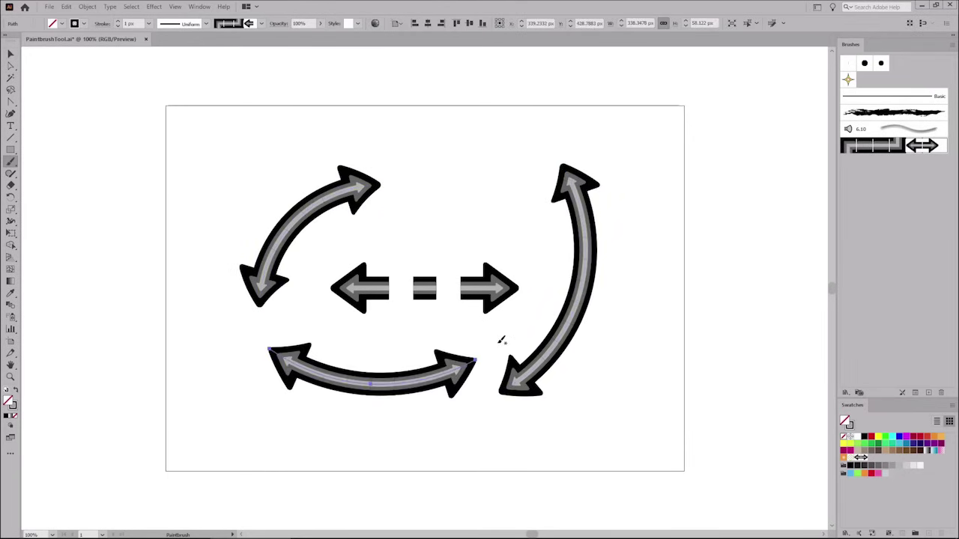
Set the pattern brush's colorization method to Tints, applied to existing strokes, and recolor the lower curved arrow's stroke dark purple
double_click(923, 152)
left_click(831, 310)
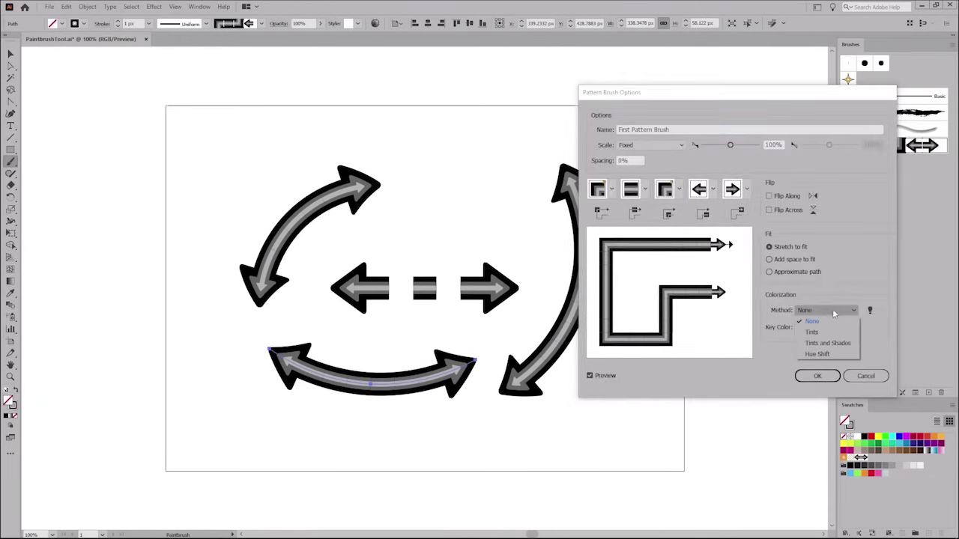
left_click(823, 332)
left_click(817, 376)
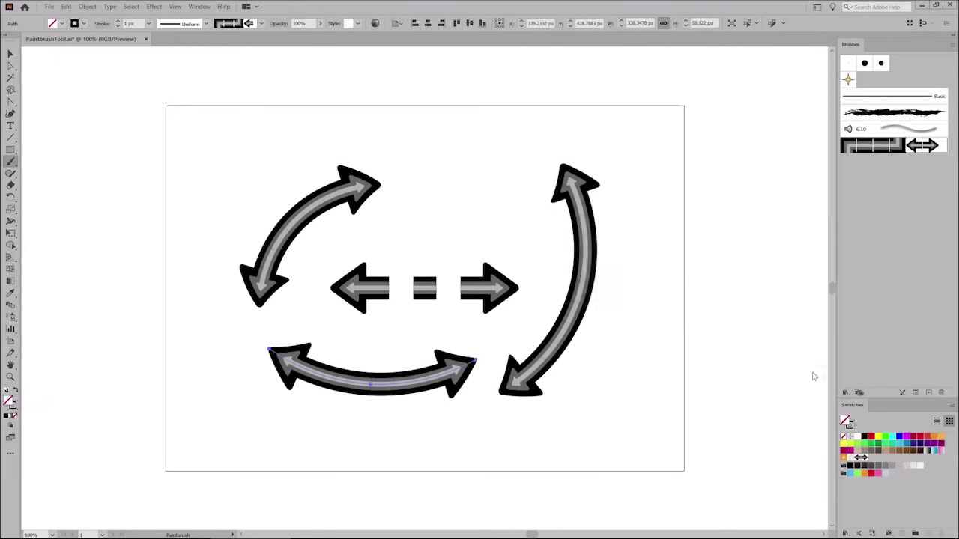
left_click(467, 288)
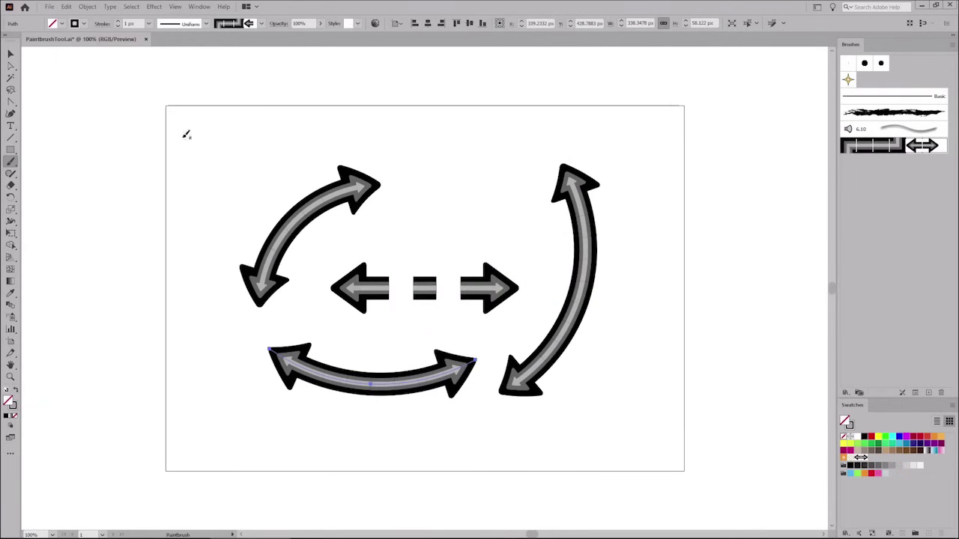
left_click(85, 24)
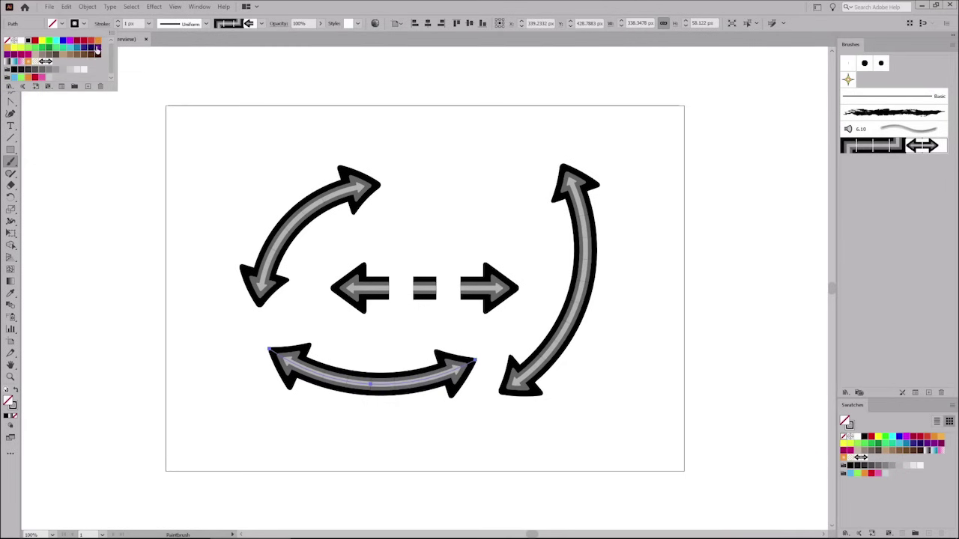
left_click(97, 49)
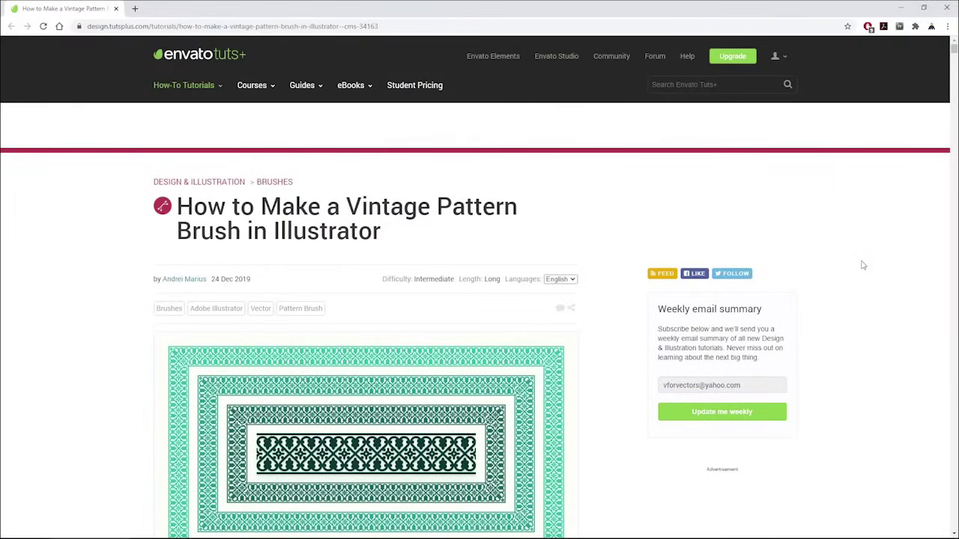
Switch to the browser and look through the Envato Tuts+ tutorials on the vintage pattern brush and the light bulb text effect
scroll(863, 265, "down", 2)
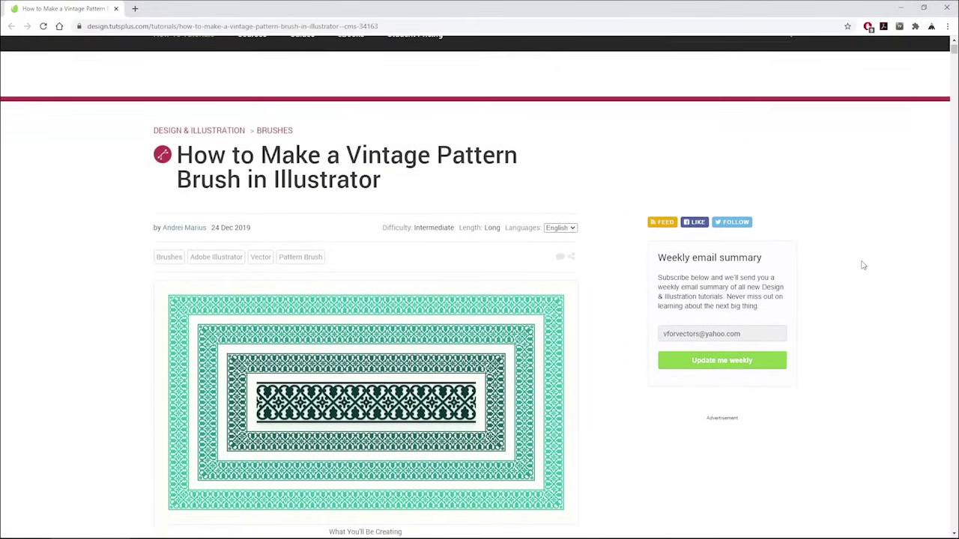
scroll(863, 265, "down", 2)
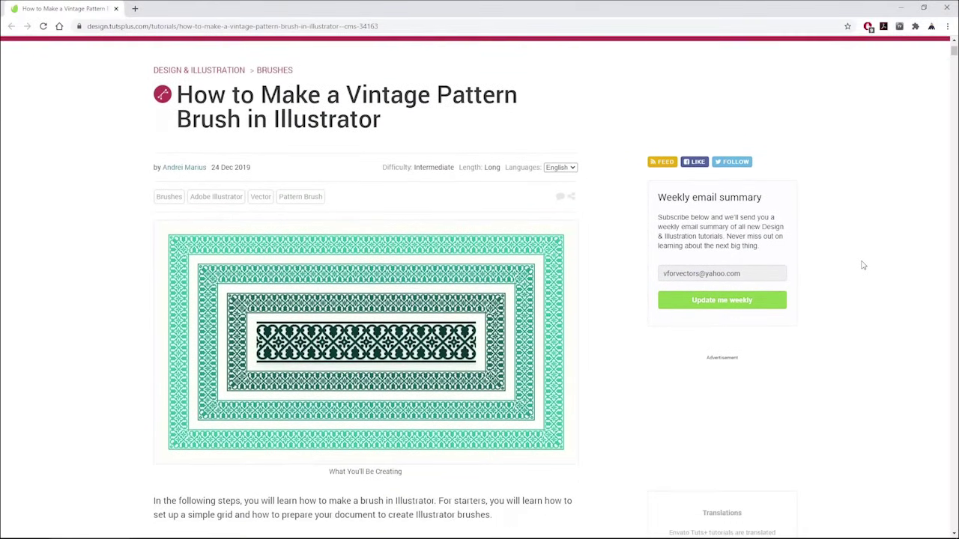
scroll(863, 265, "down", 2)
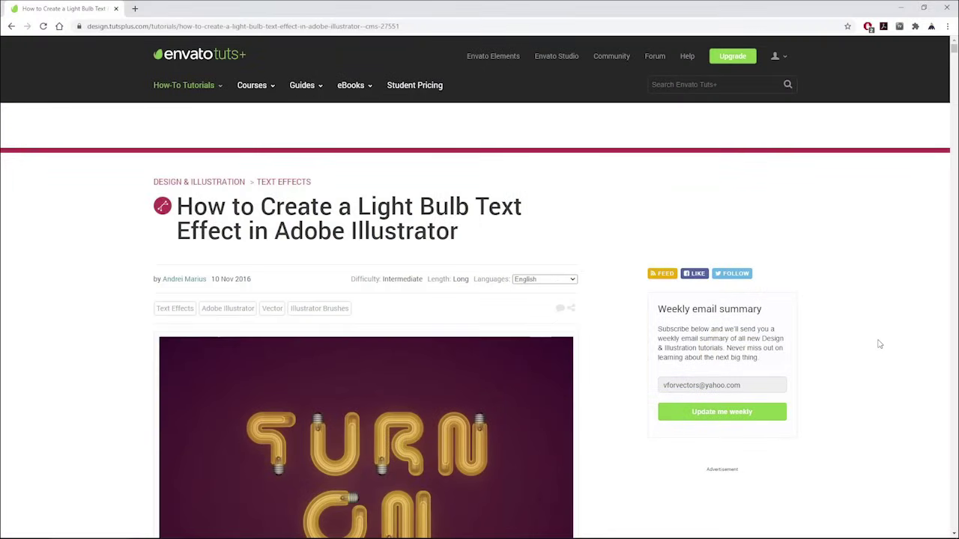
scroll(880, 344, "down", 2)
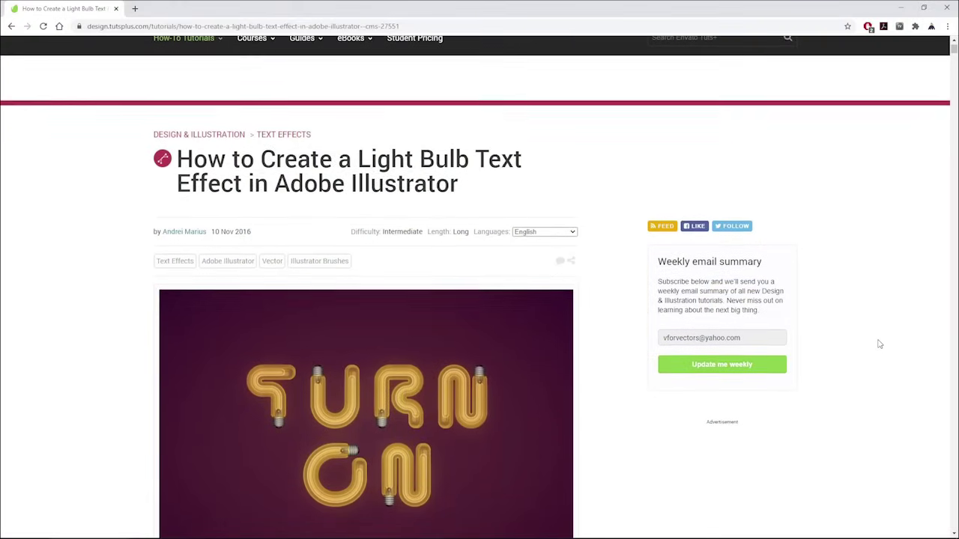
scroll(880, 344, "down", 2)
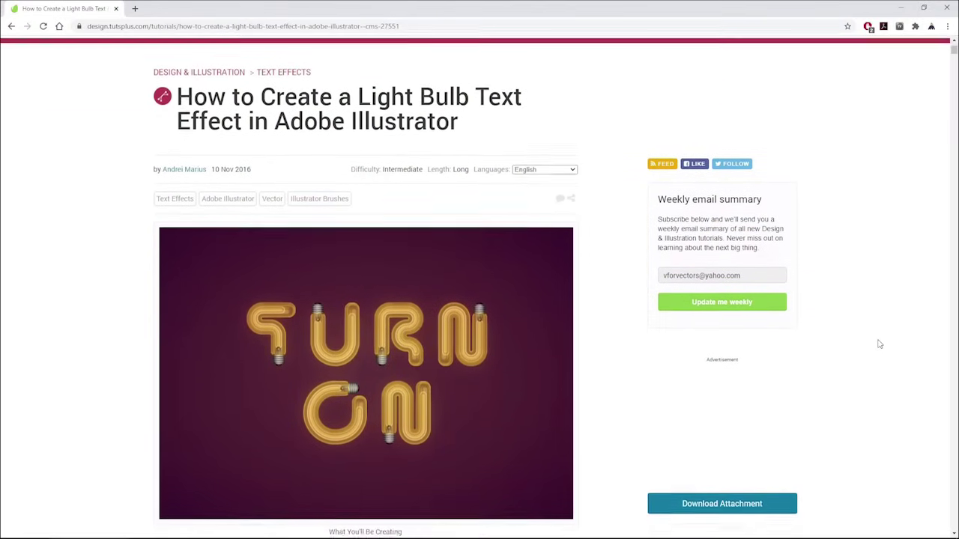
scroll(880, 344, "down", 1)
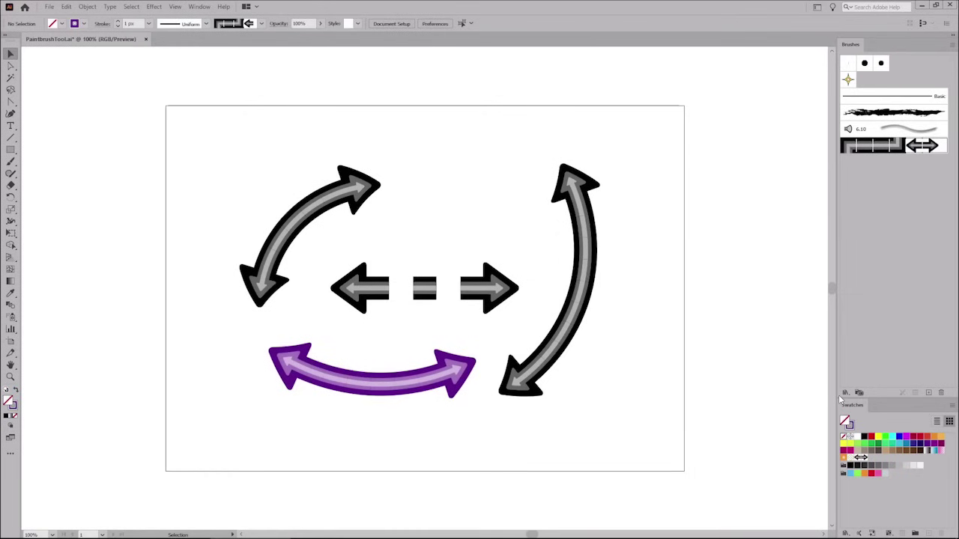
Save the document's brushes as a brush library named FirstBrushes in the default Brushes folder
left_click(845, 393)
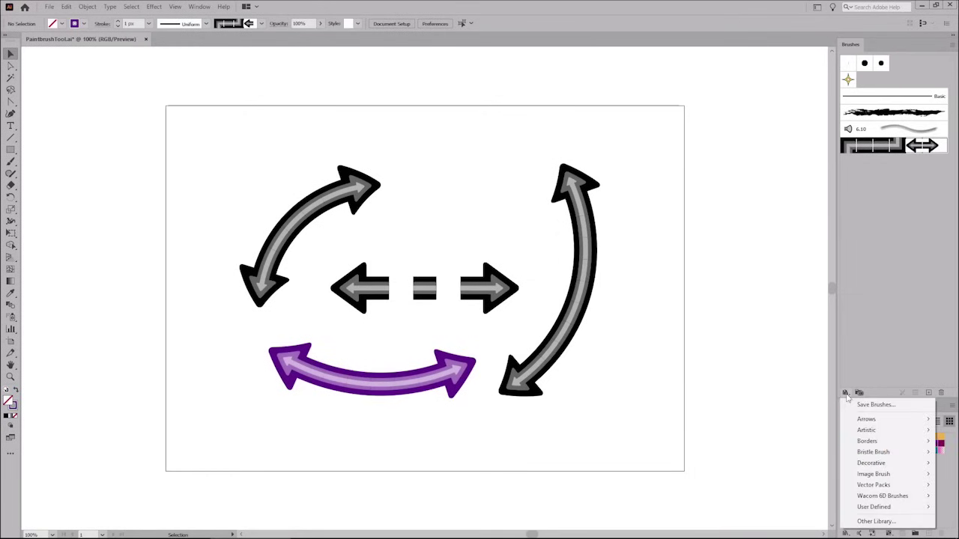
left_click(858, 404)
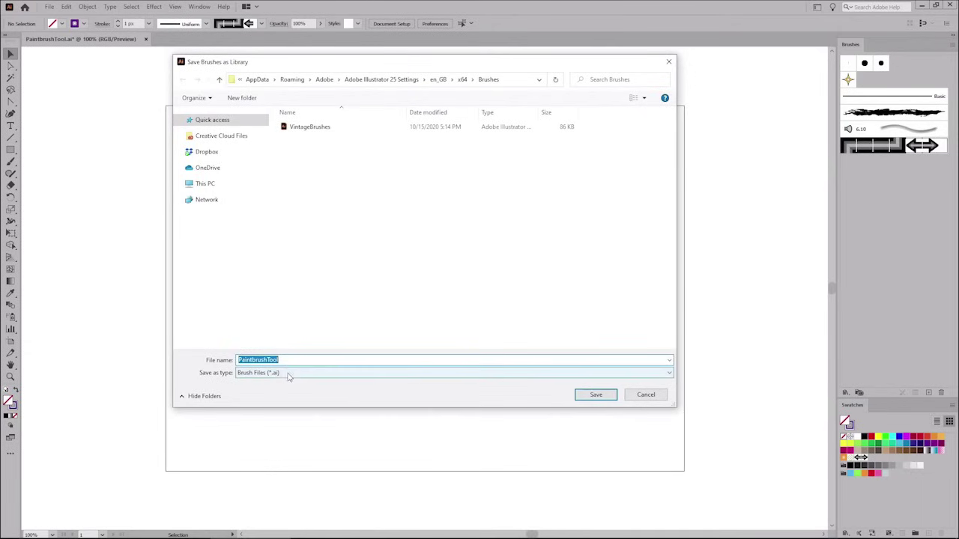
type("Fir")
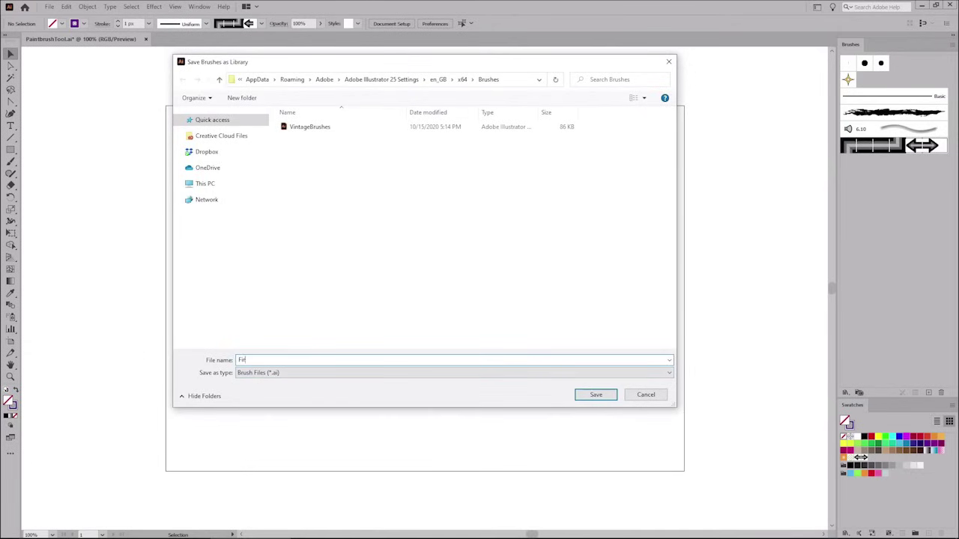
type("stBrushes")
left_click(593, 397)
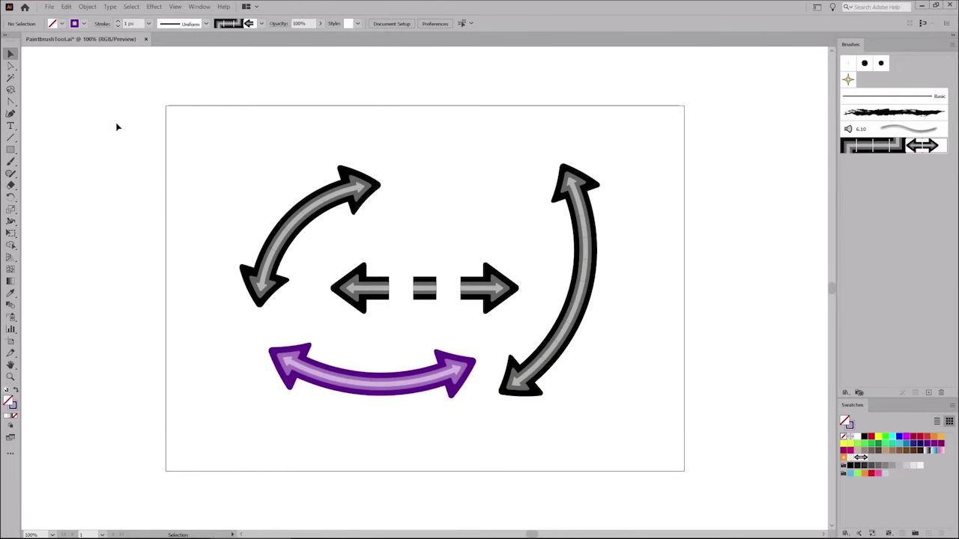
Create a new blank document and view it at 100%
left_click(50, 7)
left_click(60, 18)
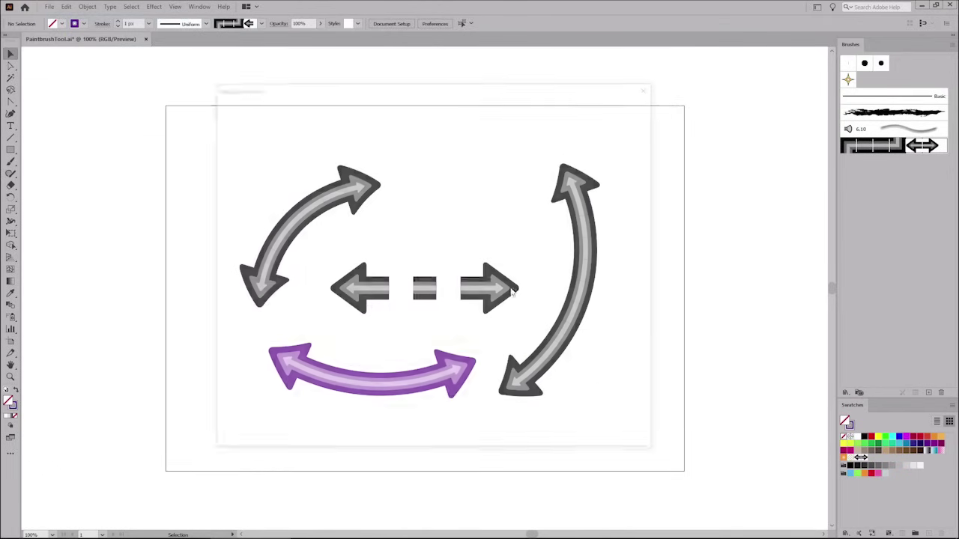
left_click(585, 434)
key("ctrl+1")
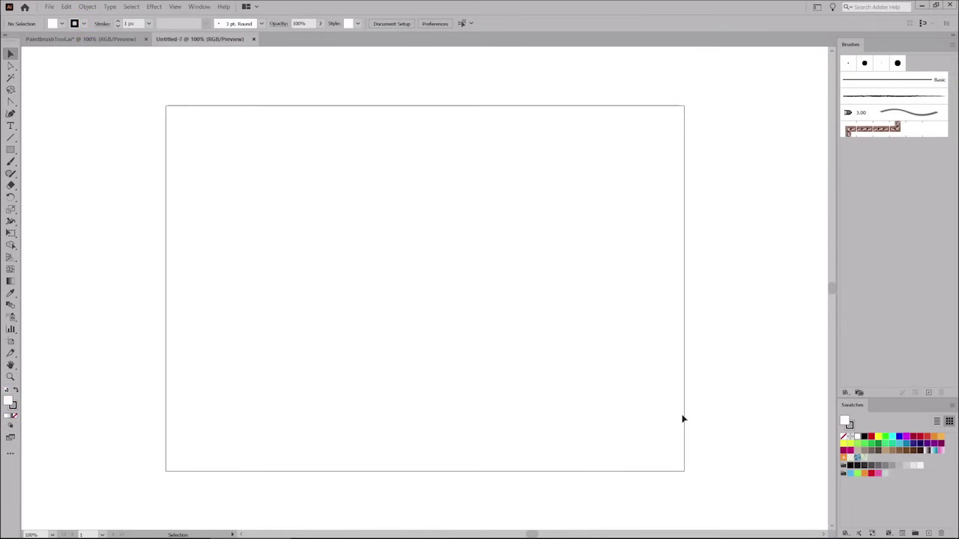
Open the user-defined FirstBrushes library and add its arrow pattern brush and its remaining brushes to the new document
left_click(847, 394)
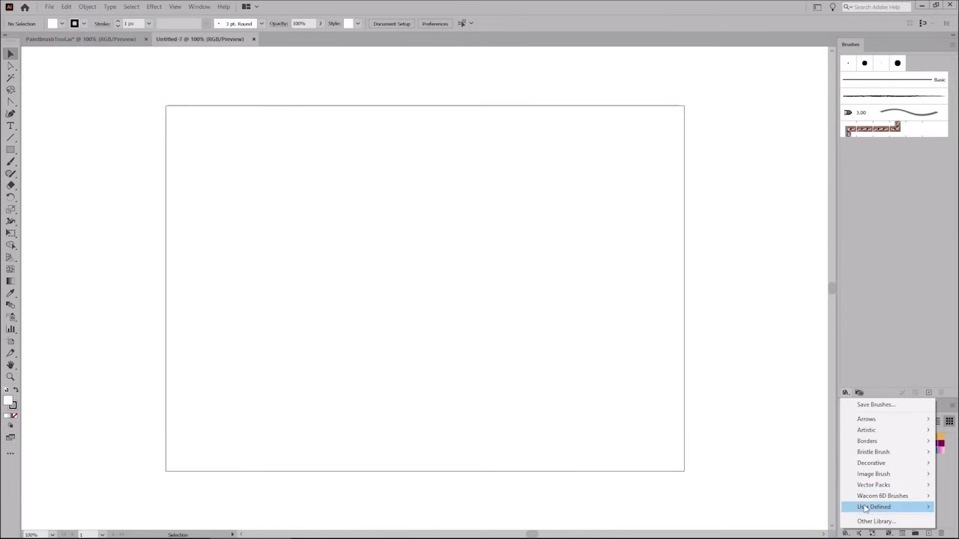
mouse_move(866, 509)
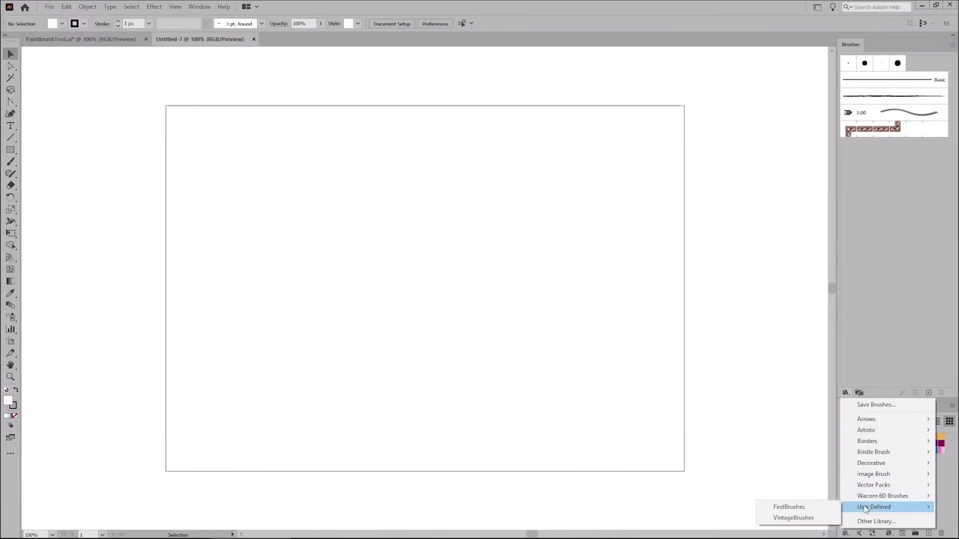
left_click(819, 510)
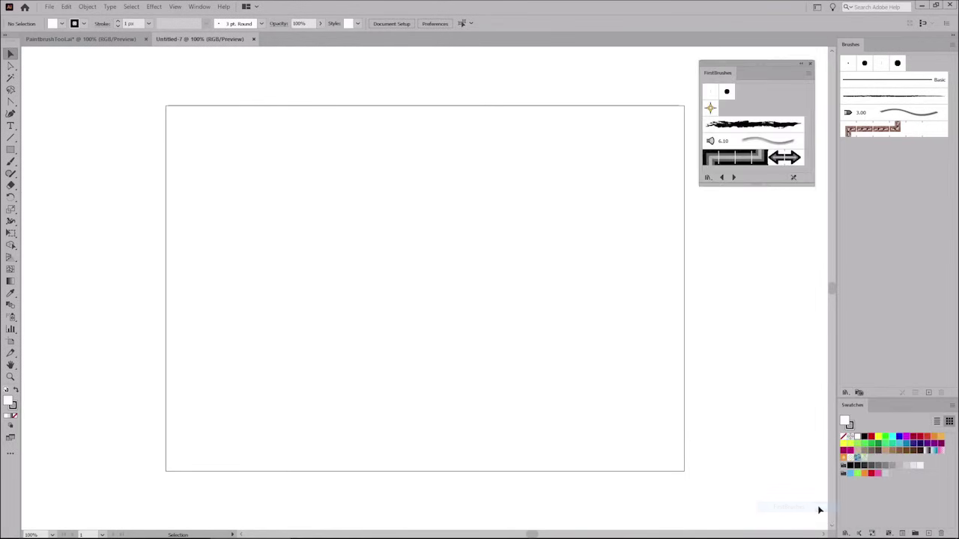
left_click(796, 163)
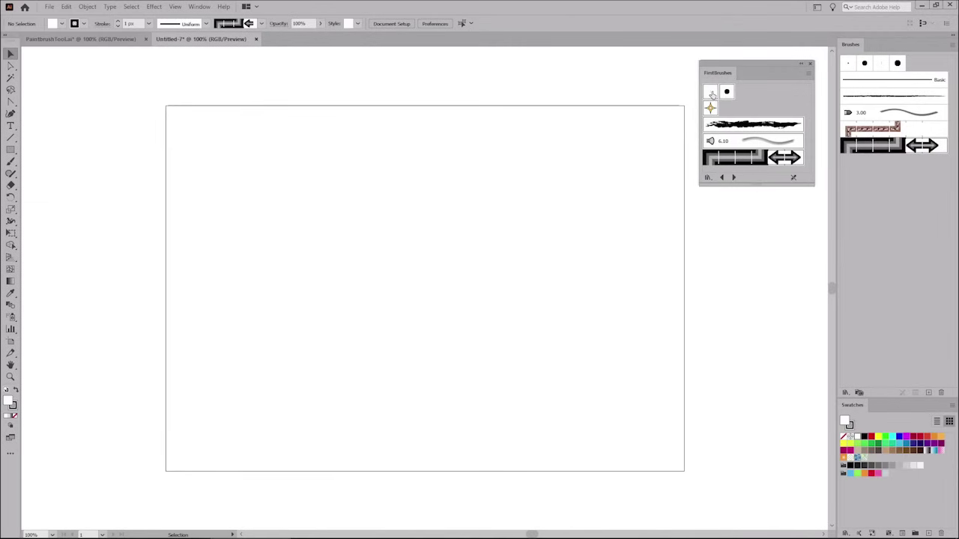
left_click(808, 73)
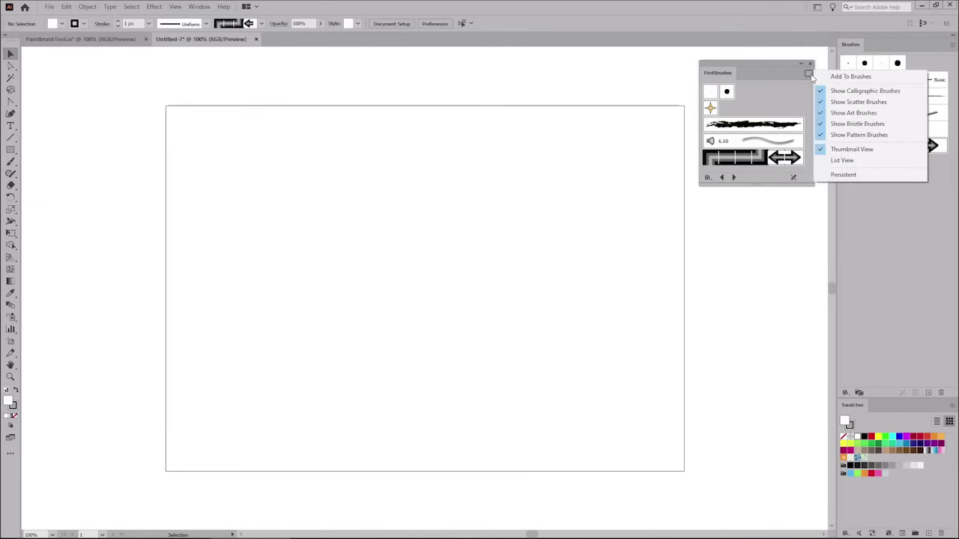
left_click(850, 77)
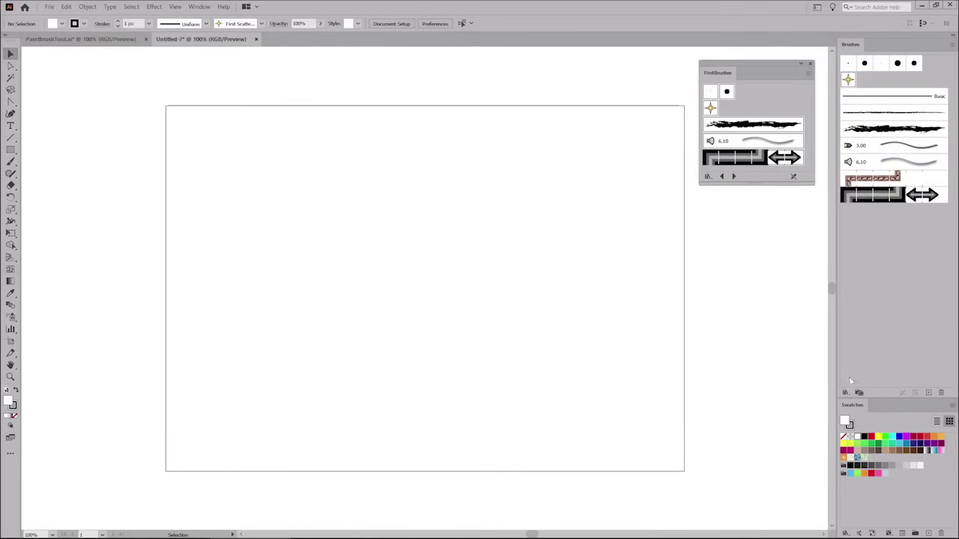
Open the Arrows_Special brush library and add its thick solid black arrow brush to the document's brushes
left_click(846, 393)
mouse_move(867, 422)
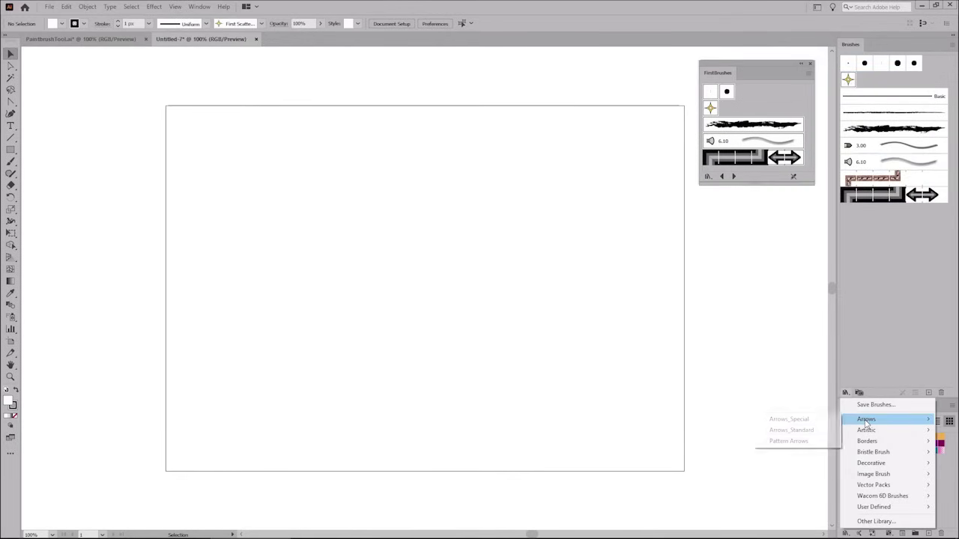
left_click(824, 424)
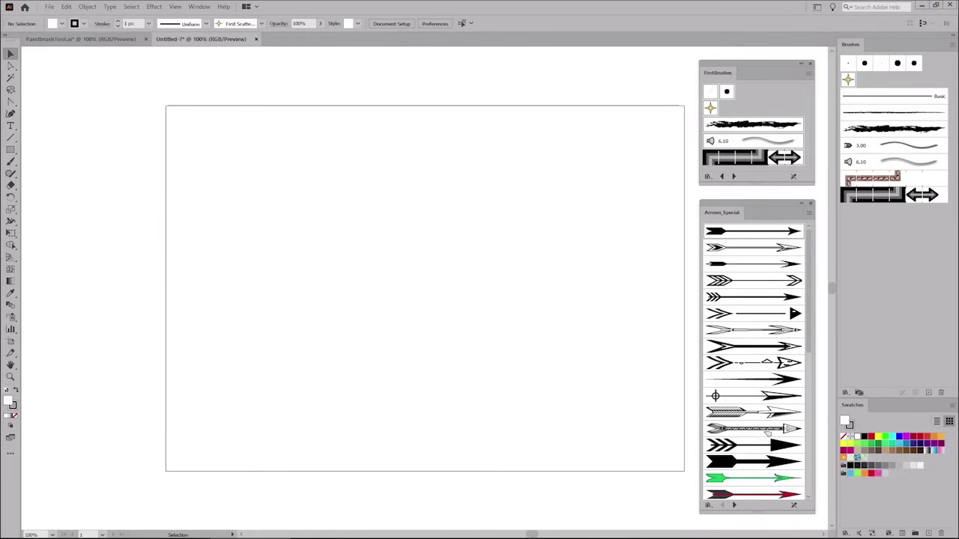
left_click(756, 463)
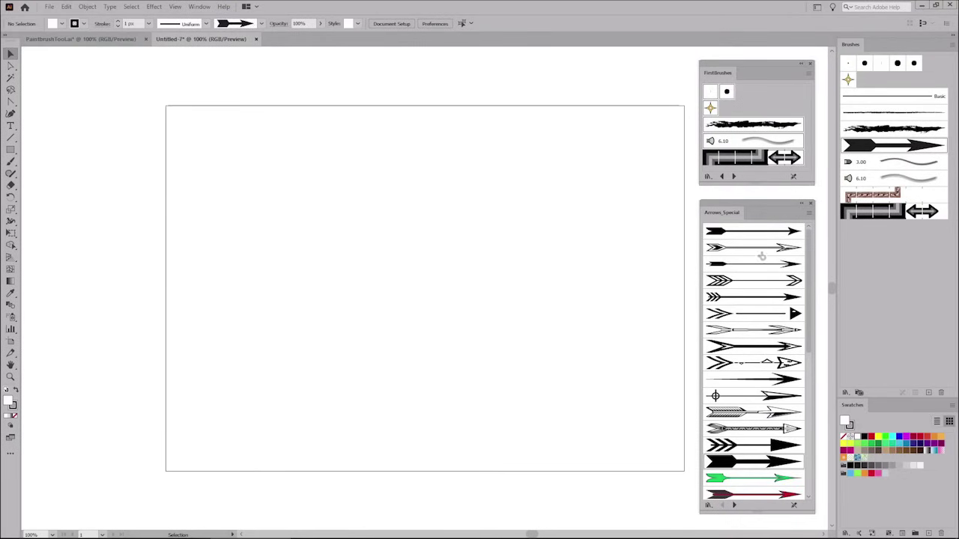
Browse the neighbouring brush libraries, from Arrows_Standard through to Artistic_Paintbrush and back one library
left_click(734, 507)
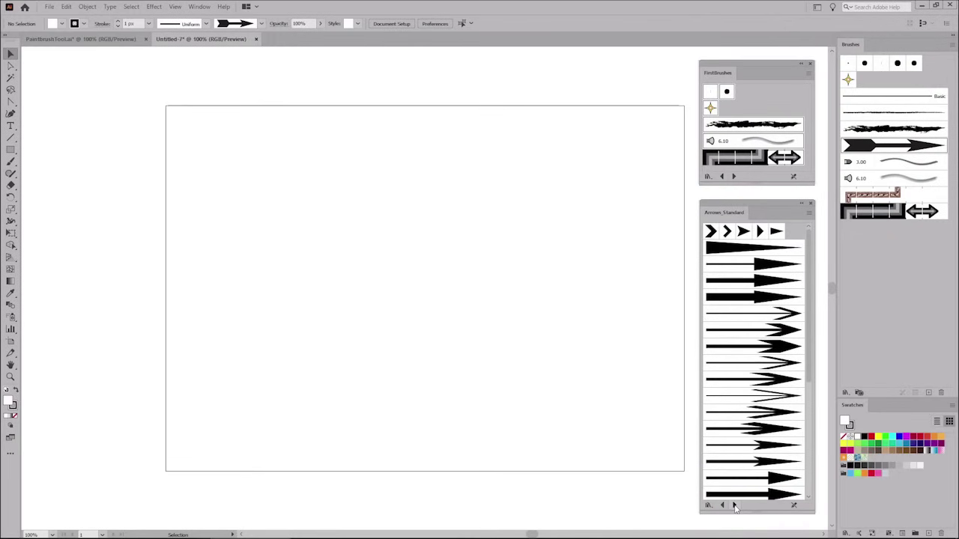
left_click(734, 508)
left_click(734, 508)
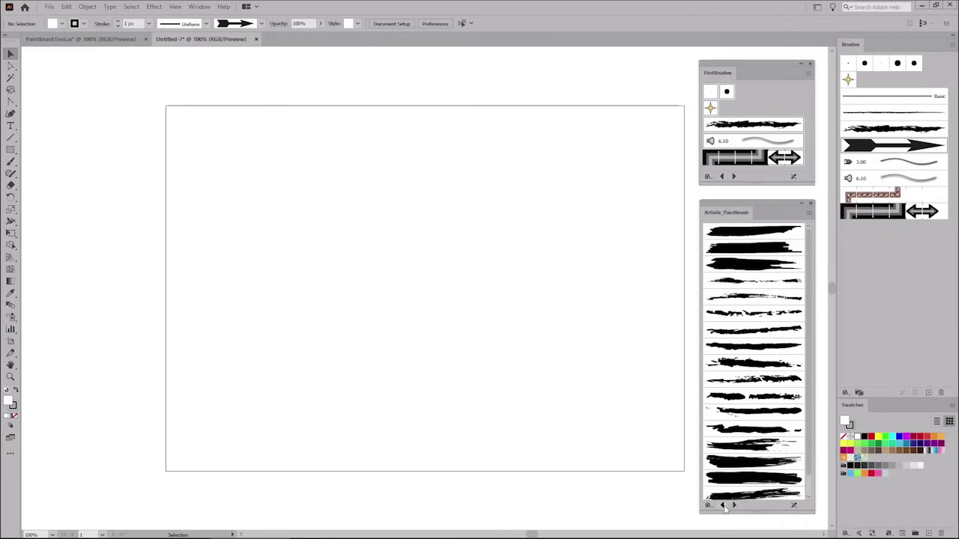
left_click(722, 506)
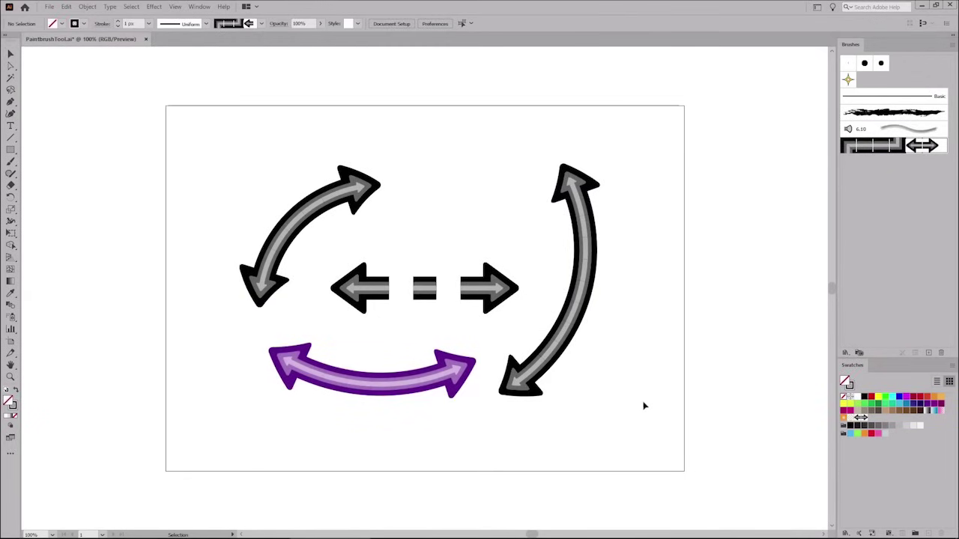
Reduce the pattern brush scale for only the tall curved arrow at the artboard's right through its stroke options, and deselect it
left_click(578, 314)
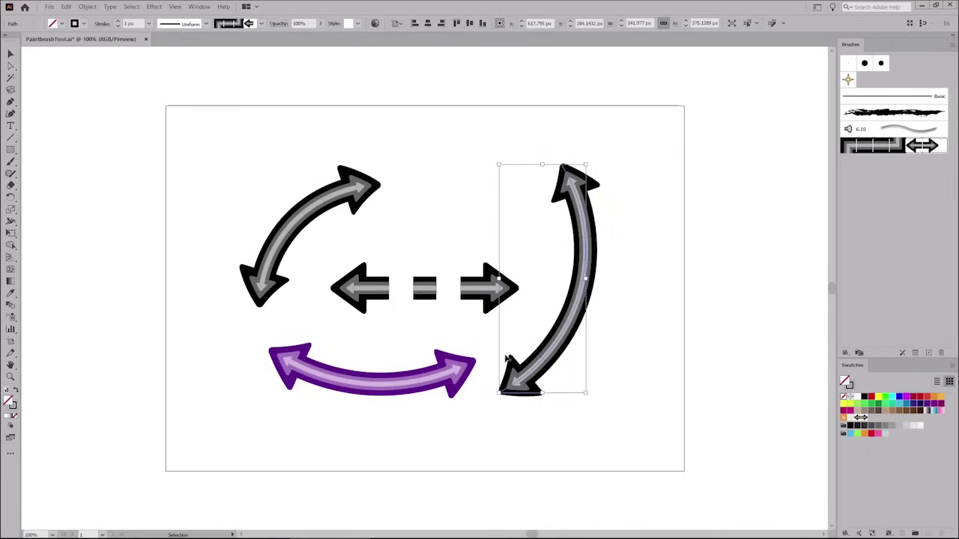
left_click(916, 354)
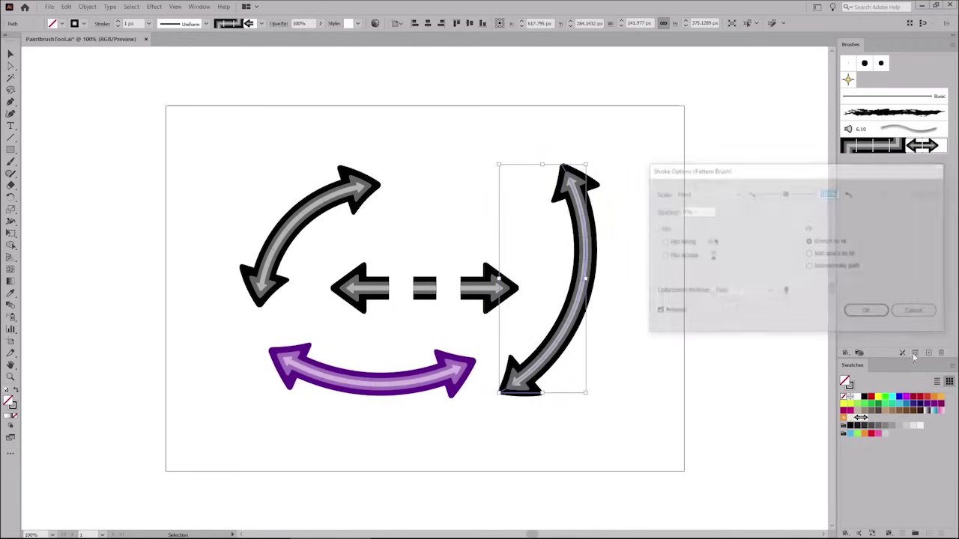
left_click_drag(786, 195, 776, 195)
left_click(867, 312)
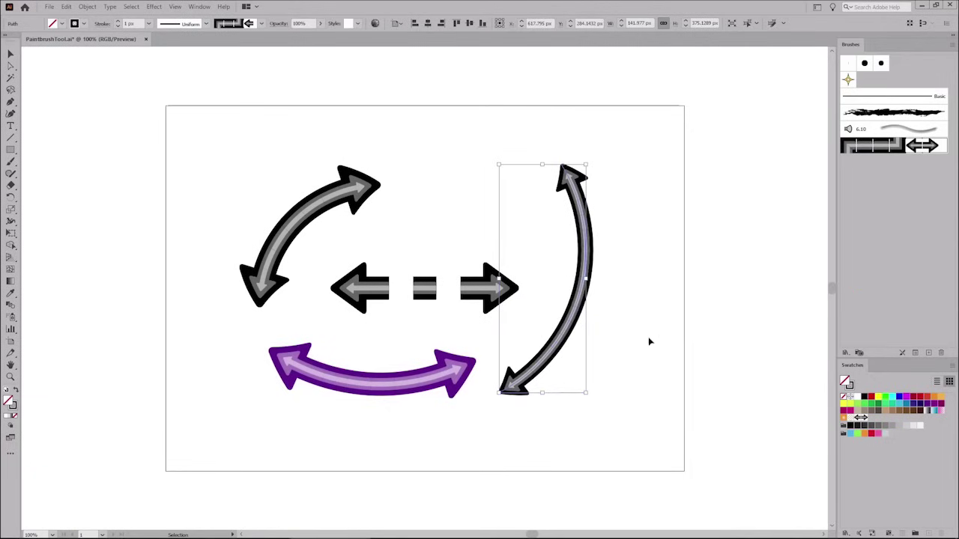
left_click(614, 302)
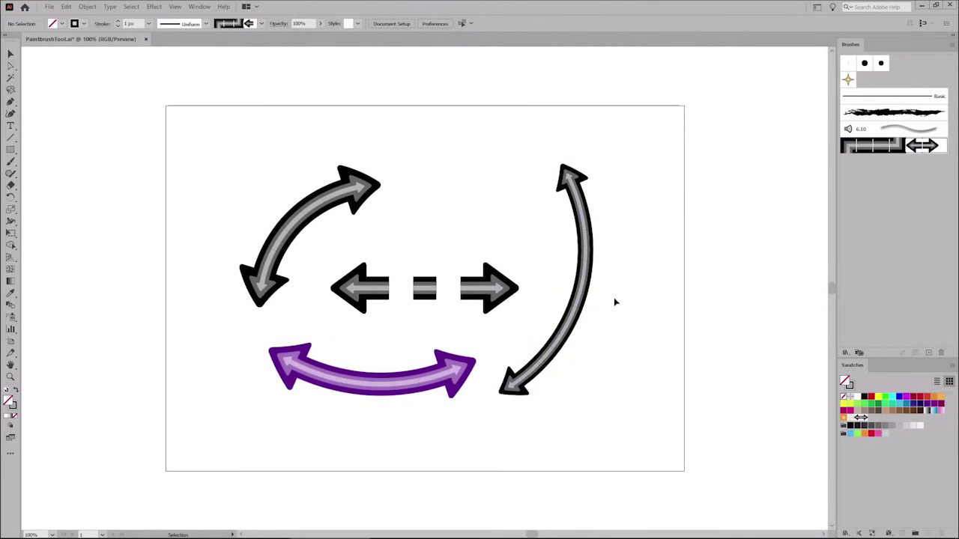